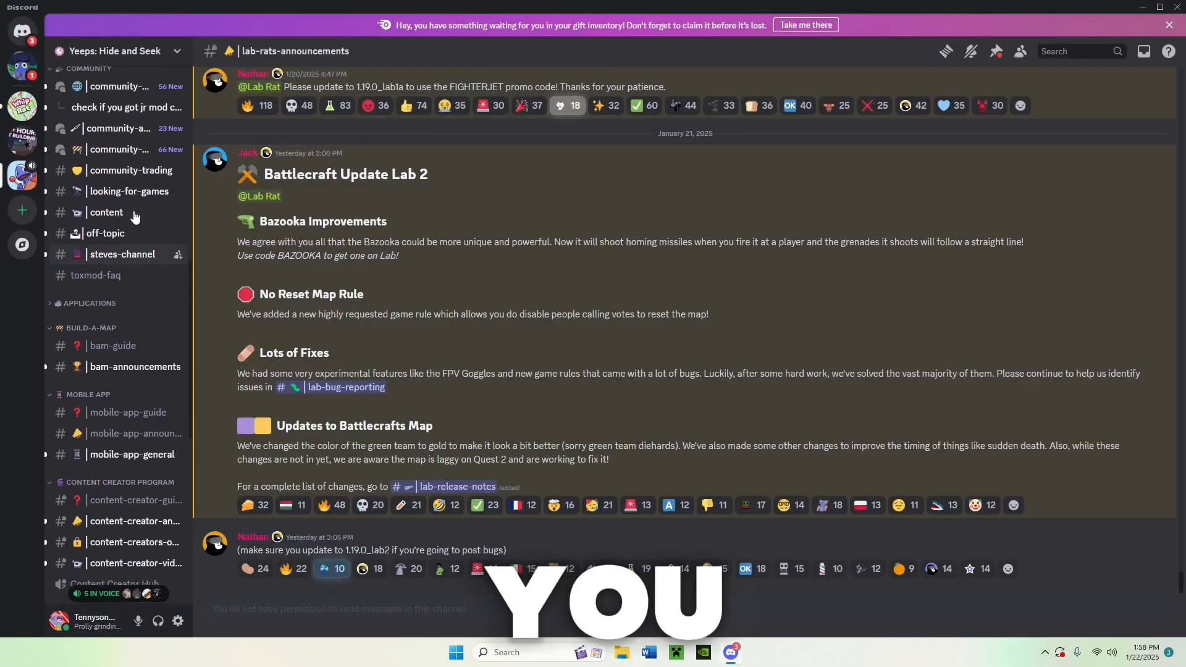
# Open the community-art channel in the Yeeps: Hide and Seek server and search its posts for "(almost)".
pyautogui.scroll(2, 99, 211)
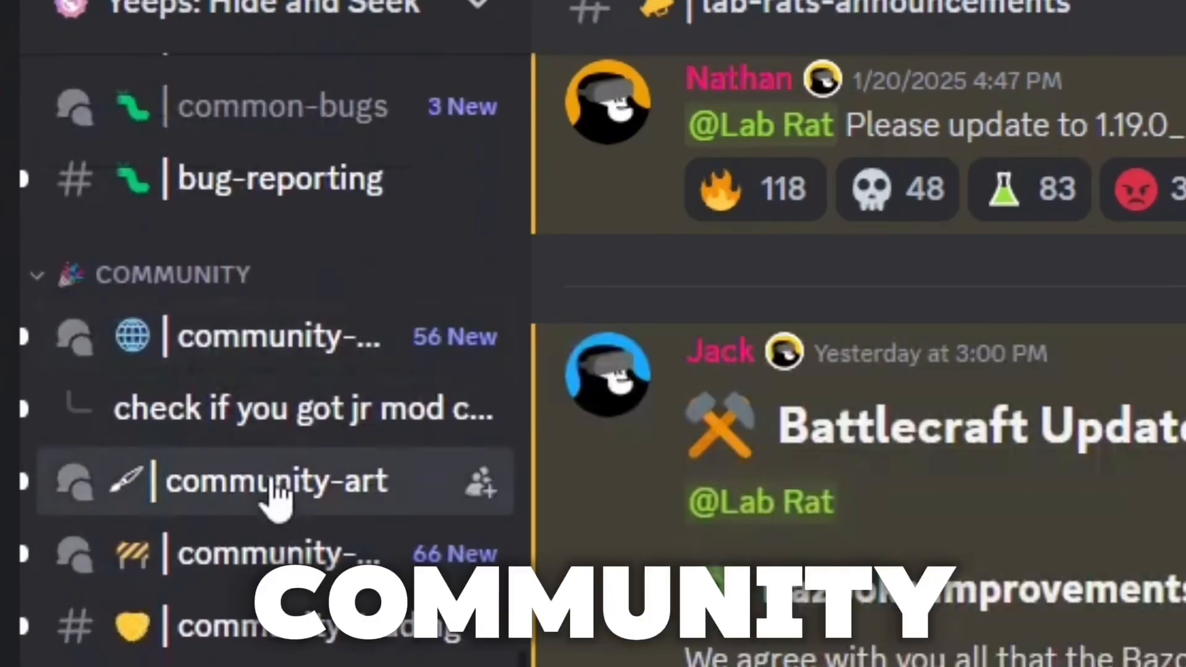
pyautogui.click(279, 498)
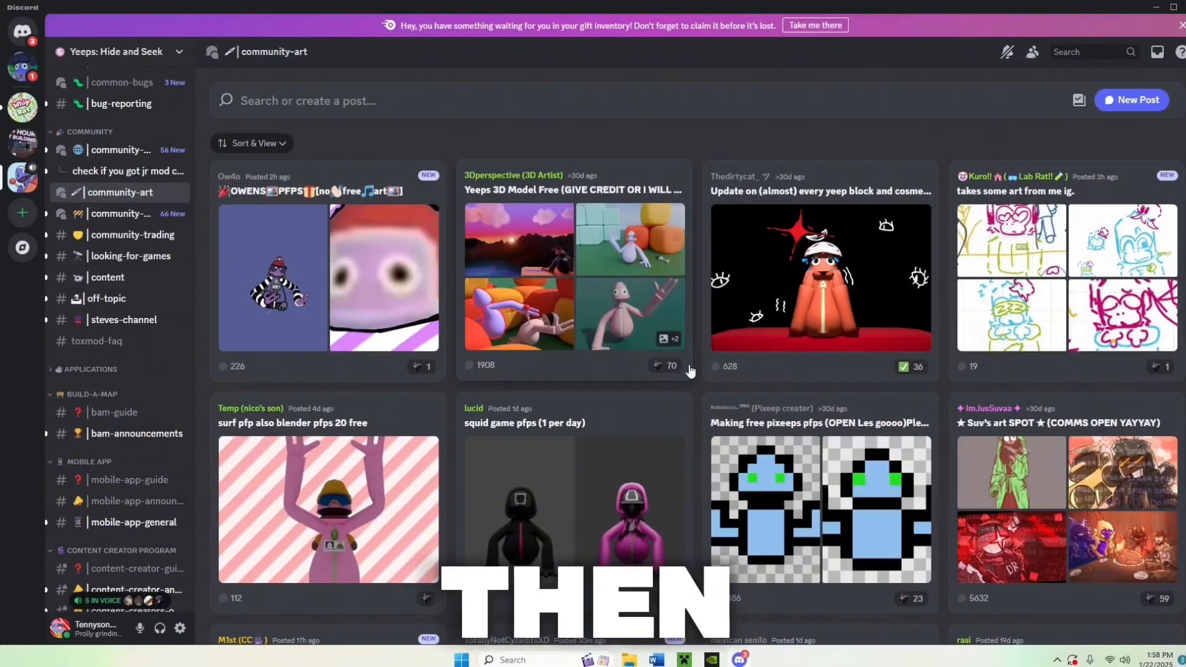
pyautogui.click(471, 108)
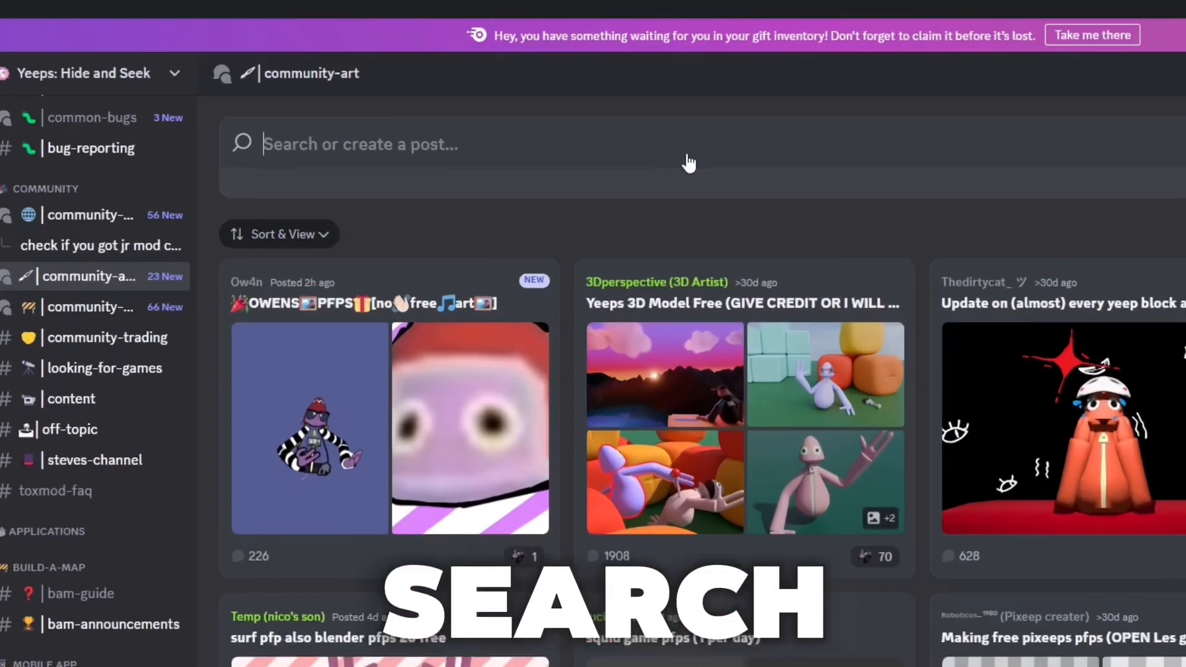
pyautogui.write('(al')
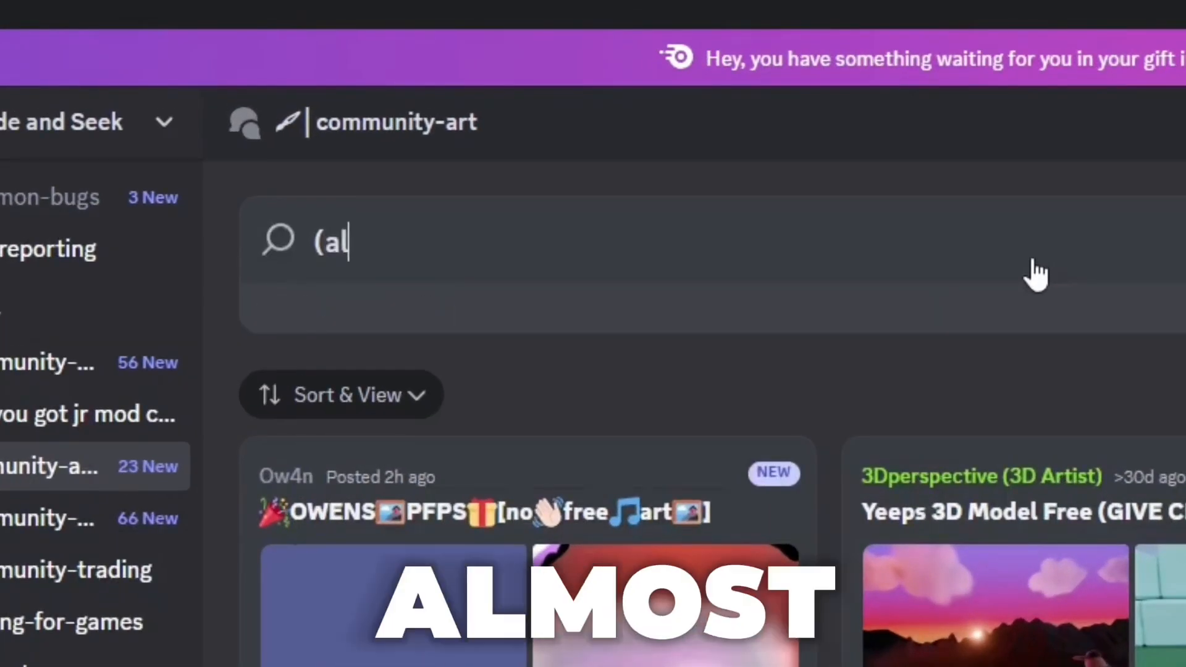
pyautogui.write('most)')
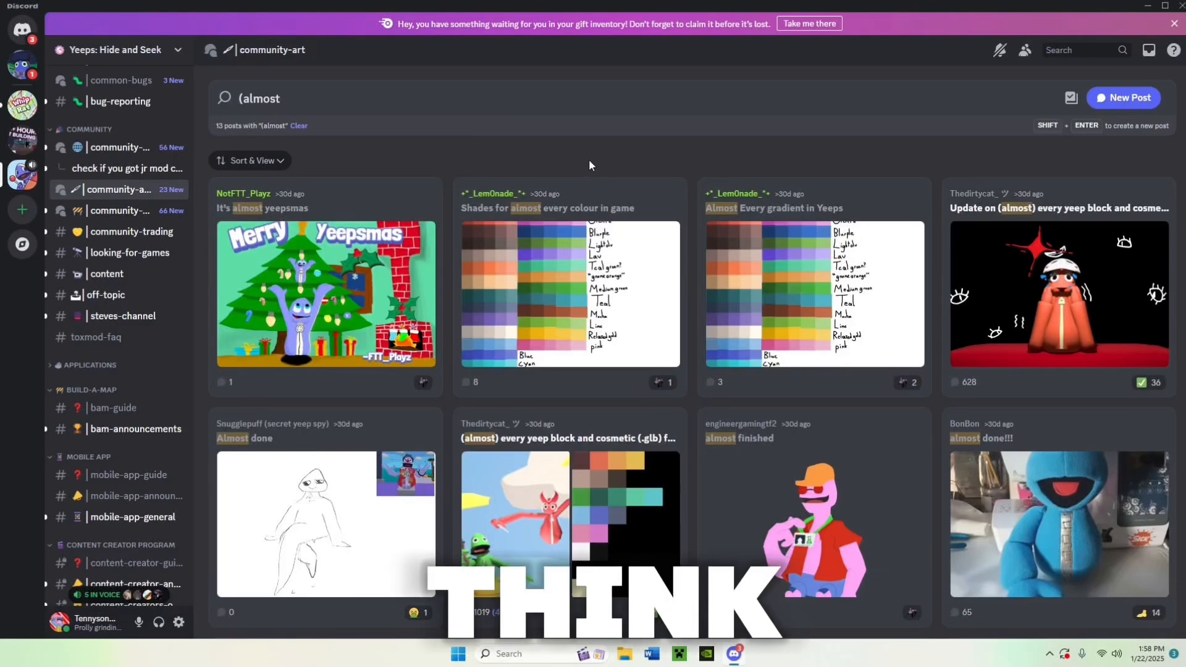
# Open the post "(almost) every yeep block and cosmetic (.glb) for blender" and go back to its first message.
pyautogui.scroll(-2, 766, 372)
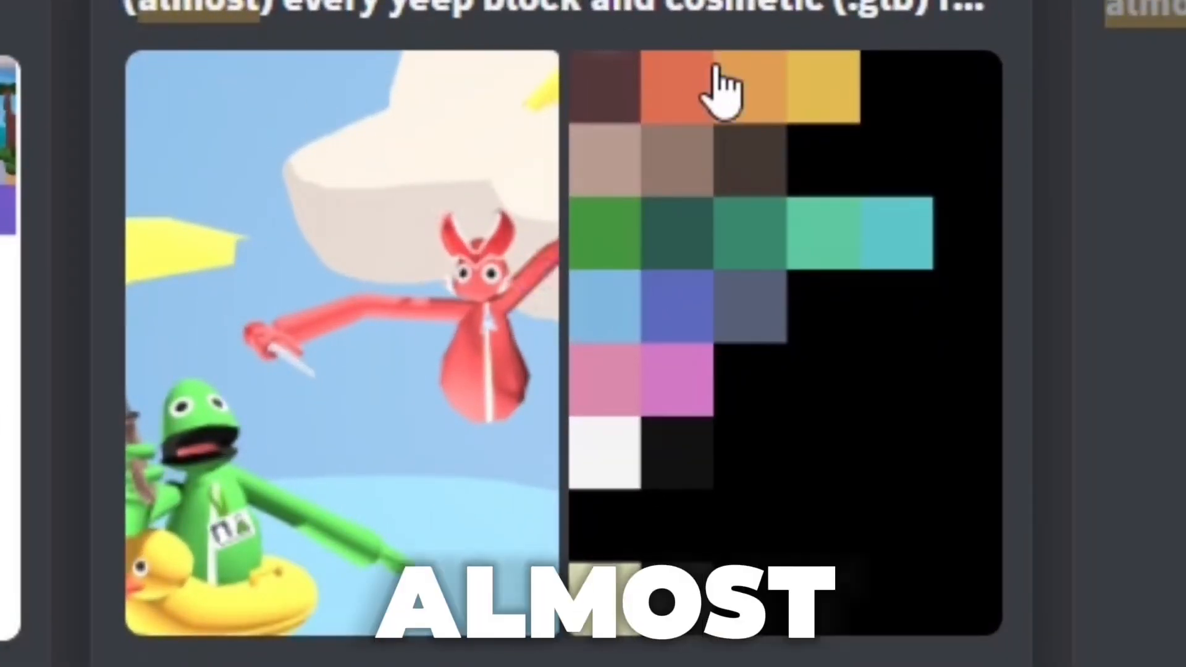
pyautogui.click(661, 159)
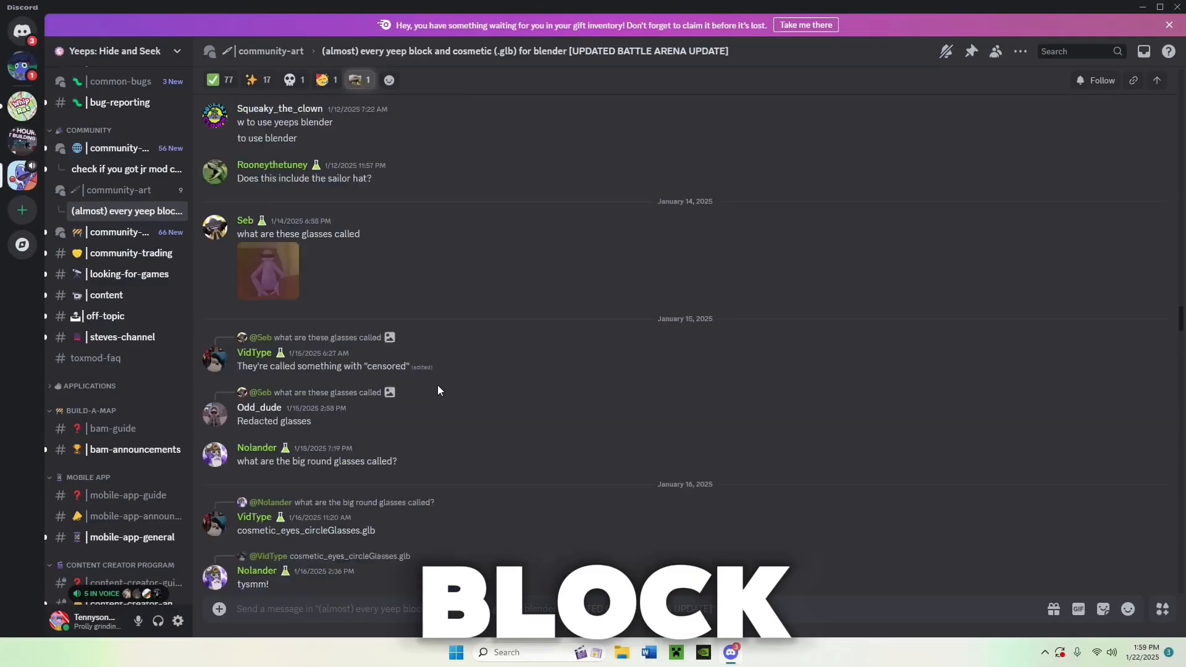
pyautogui.scroll(20, 437, 384)
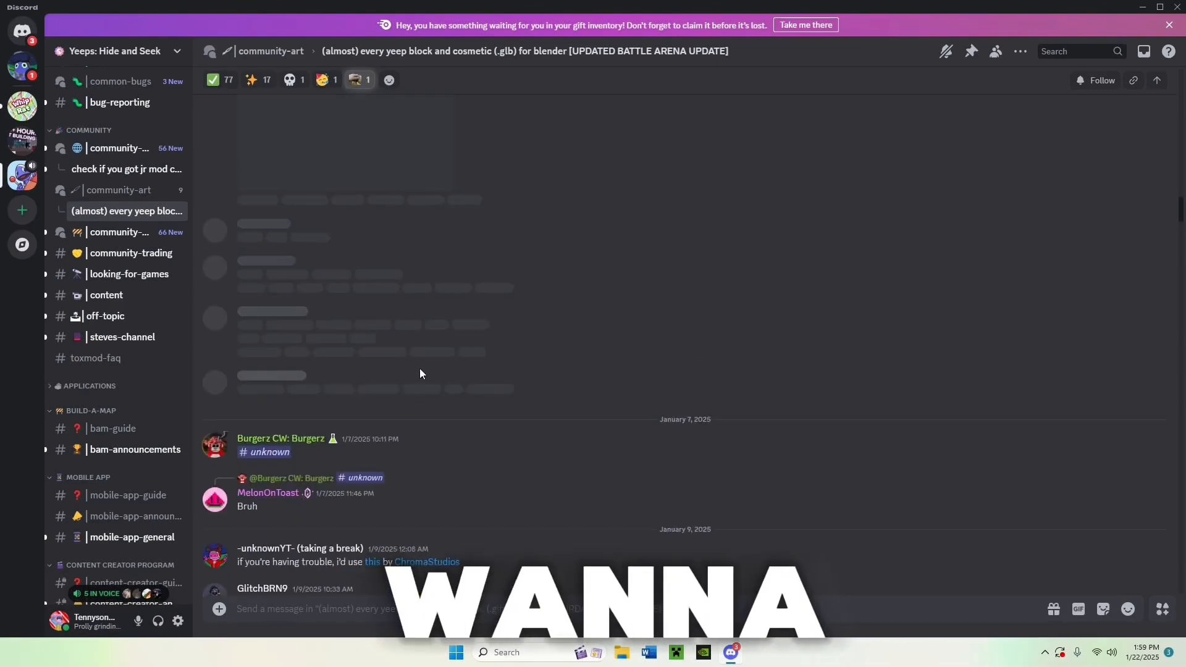
pyautogui.scroll(20, 691, 420)
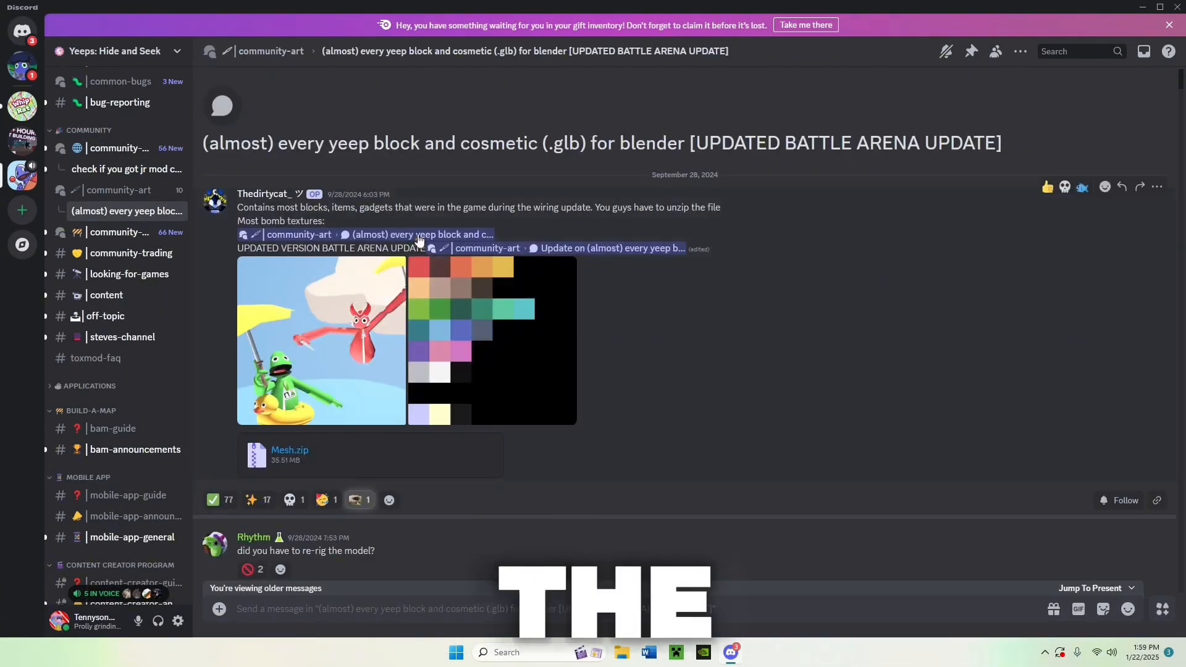
# Save the post's colour palette image as yeepTexture.png in the Downloads folder and close the image preview.
pyautogui.click(466, 335)
pyautogui.rightClick(616, 307)
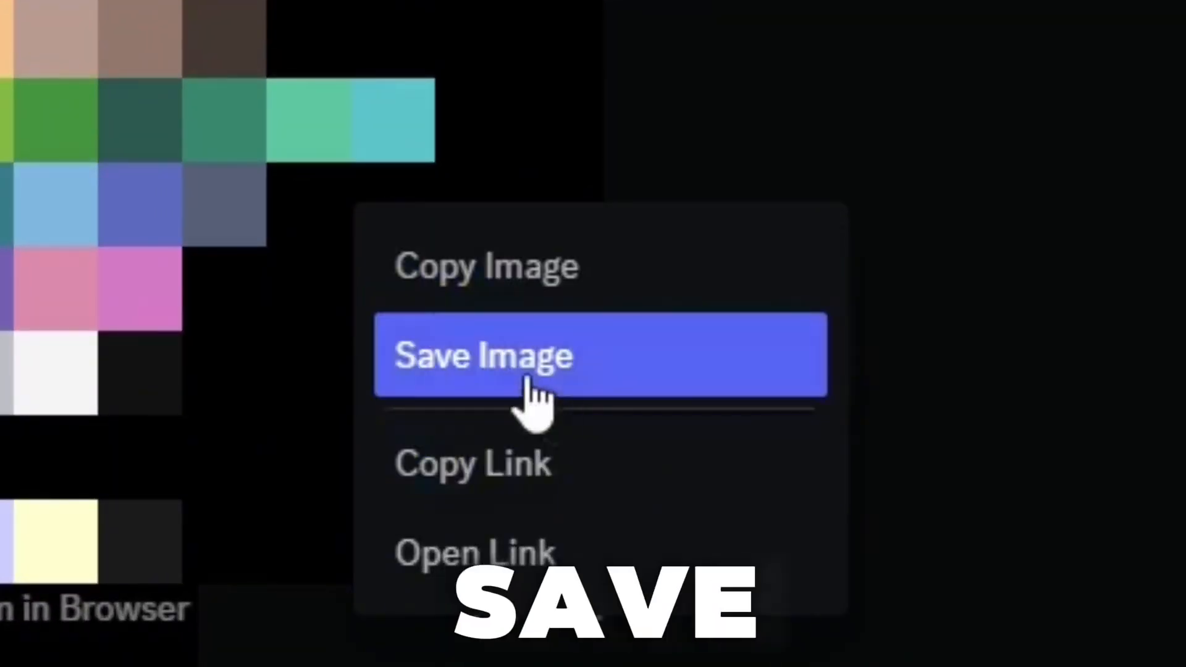
pyautogui.click(528, 380)
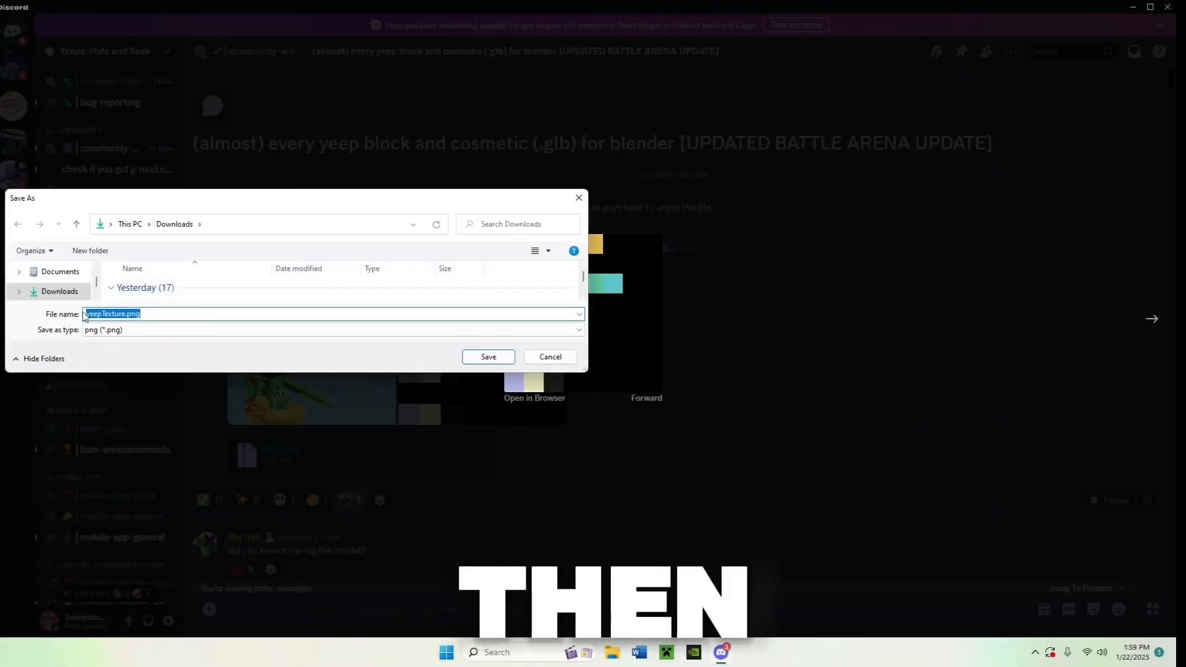
pyautogui.click(488, 357)
pyautogui.click(690, 467)
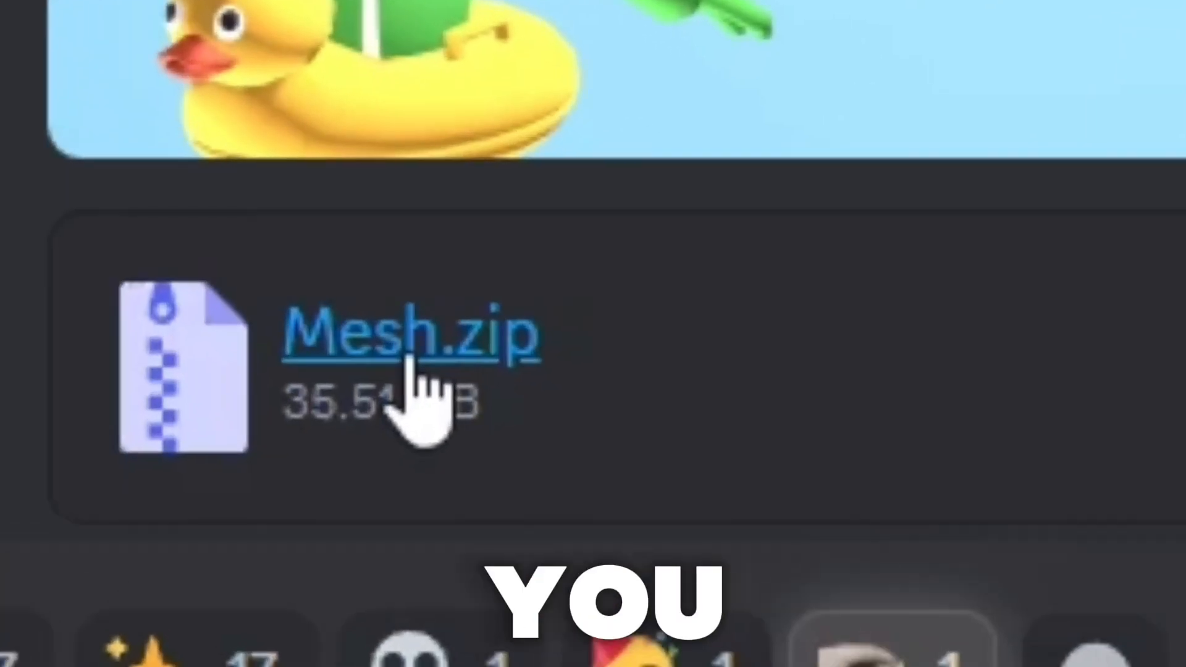
# Download Mesh.zip from the post's first message and minimize the download and Discord windows.
pyautogui.click(280, 453)
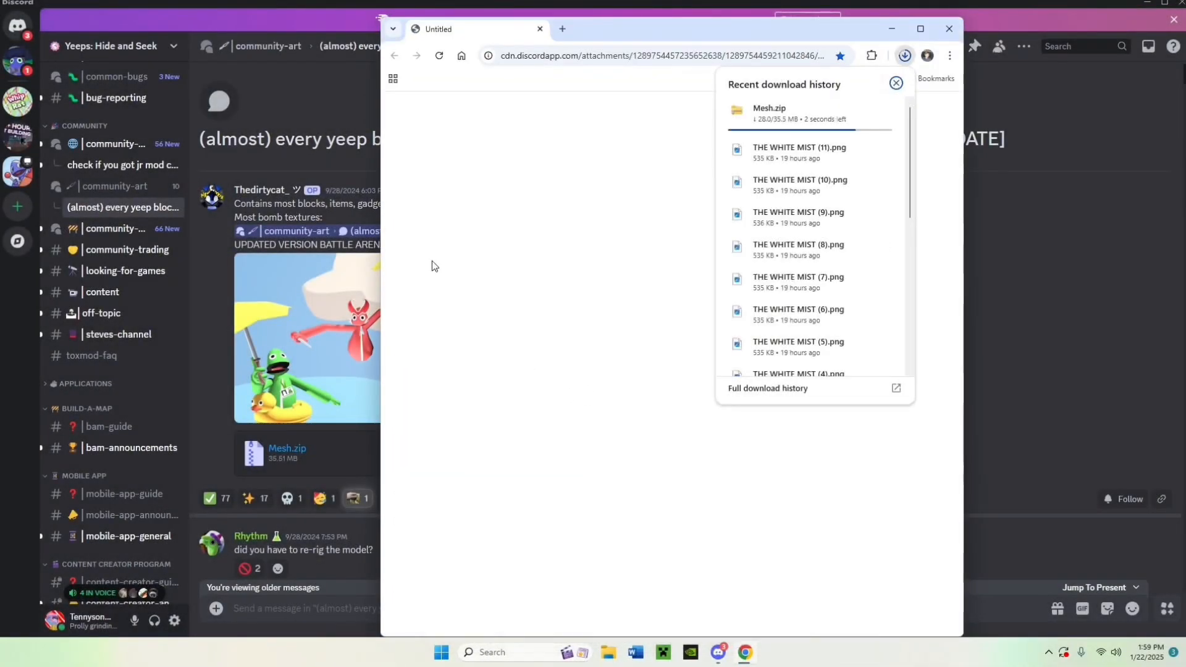
pyautogui.click(891, 28)
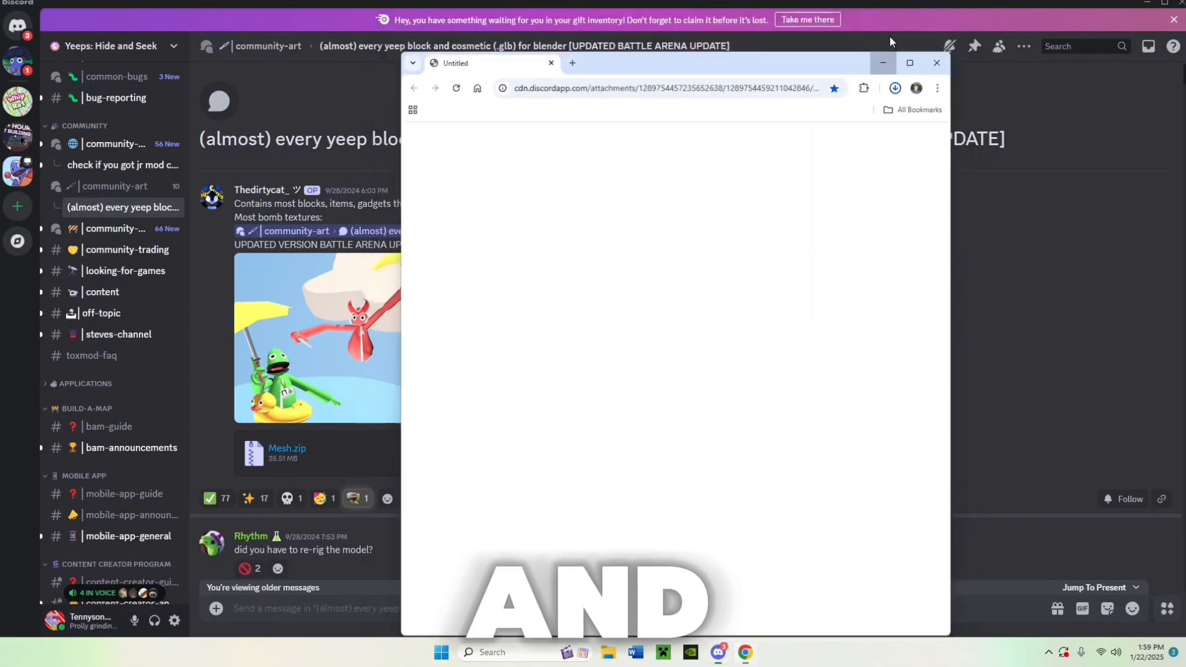
pyautogui.click(1148, 3)
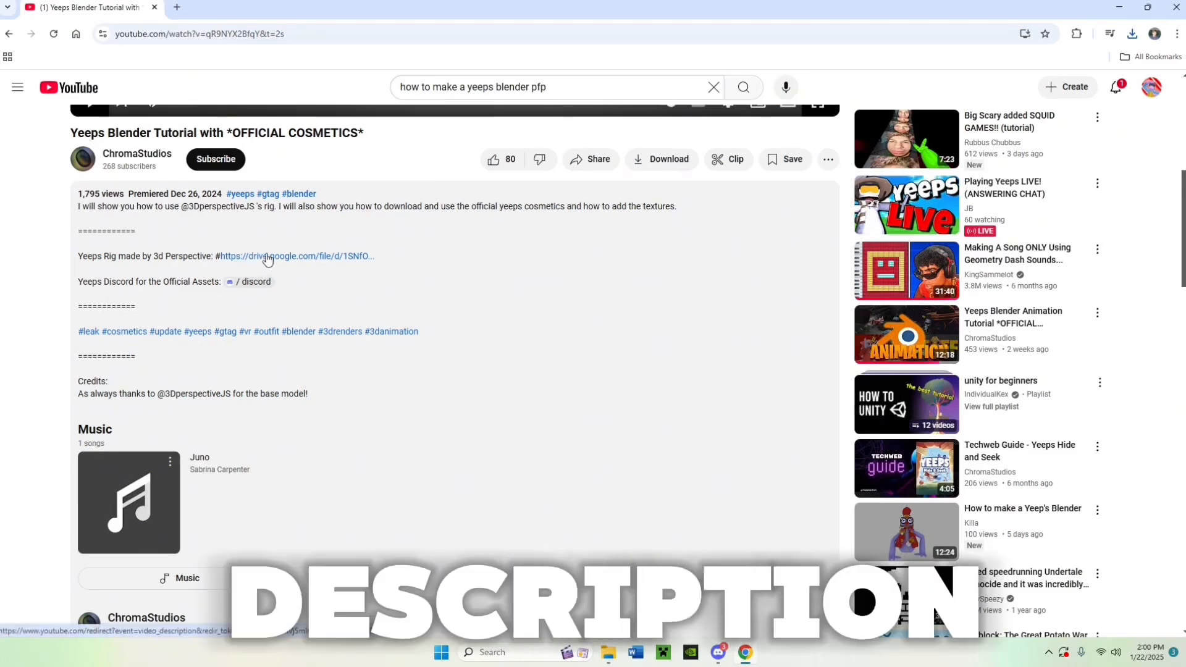
# Download Yeeps Tutorial.blend through the Yeeps rig link in the YouTube video description and minimize the browser.
pyautogui.click(269, 257)
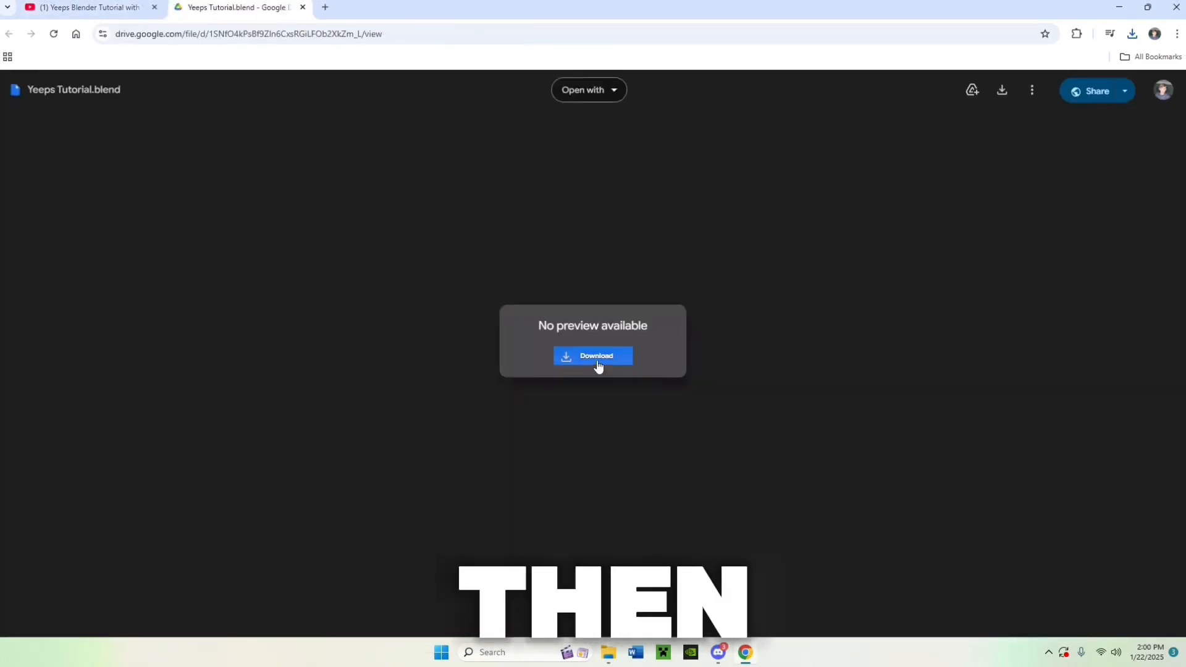
pyautogui.click(597, 358)
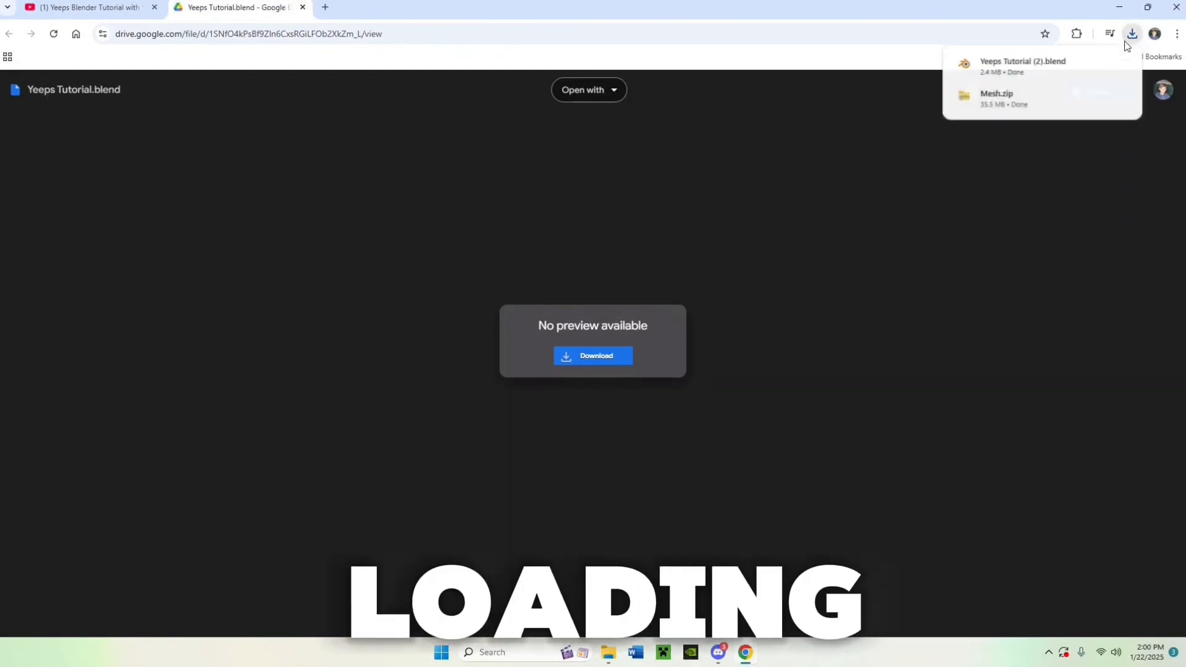
pyautogui.click(1117, 10)
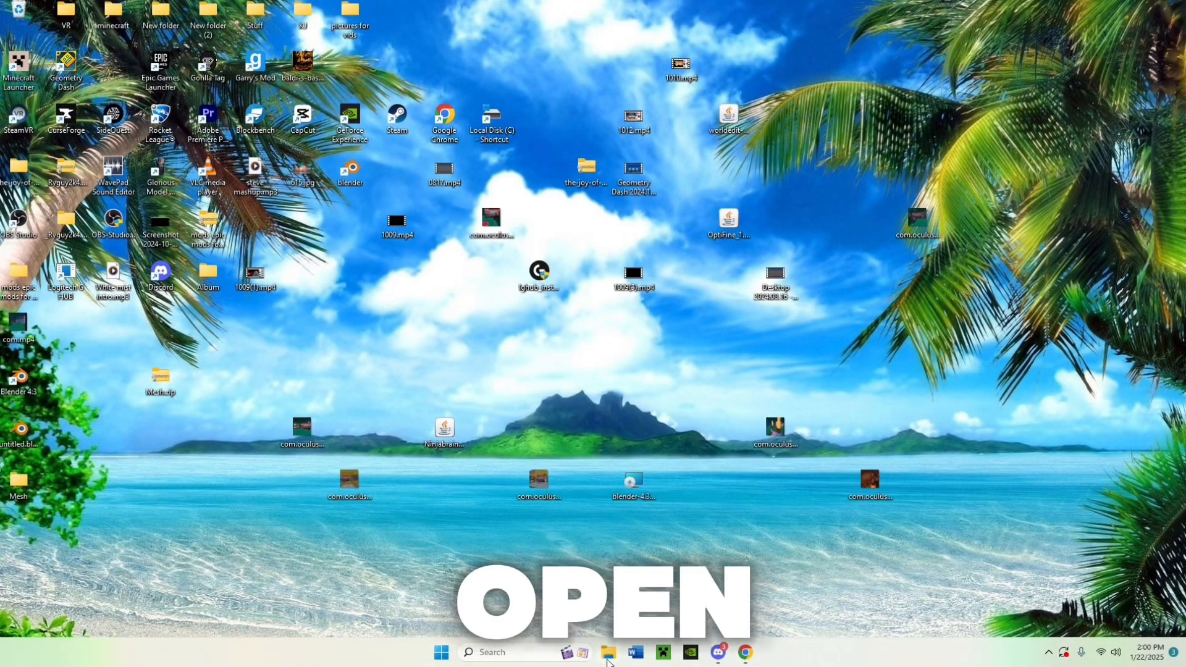
# Switch to File Explorer and open the downloaded Yeeps Tutorial (2).blend in Blender.
pyautogui.click(611, 655)
pyautogui.click(195, 142)
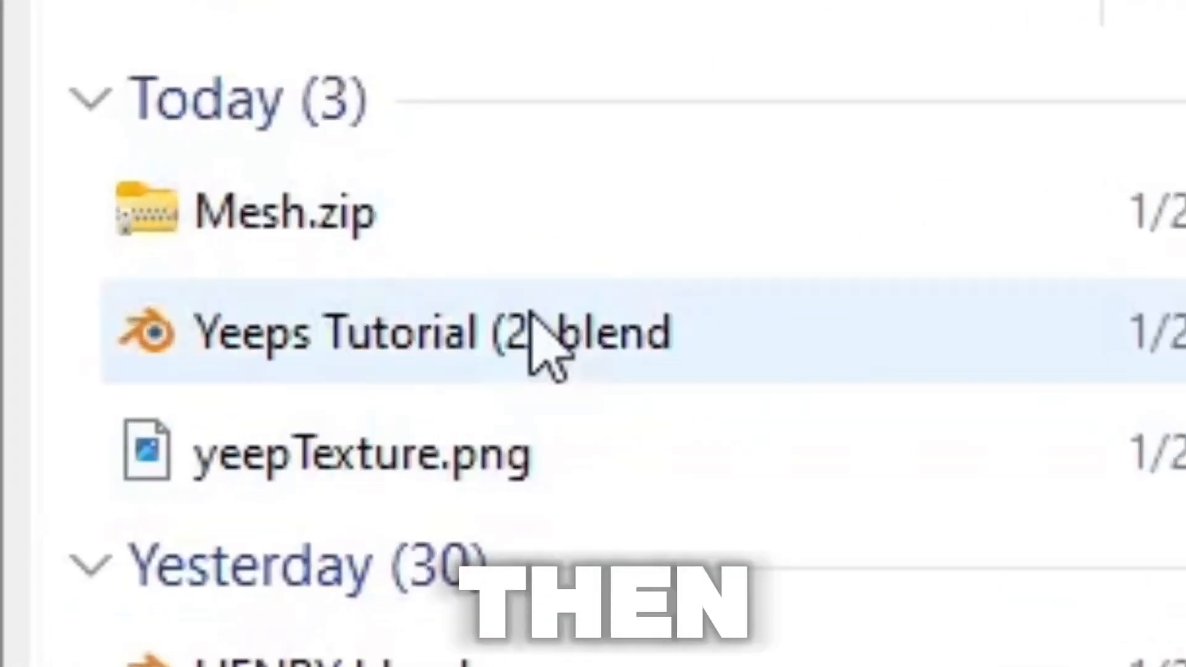
pyautogui.click(636, 343)
pyautogui.doubleClick(636, 344)
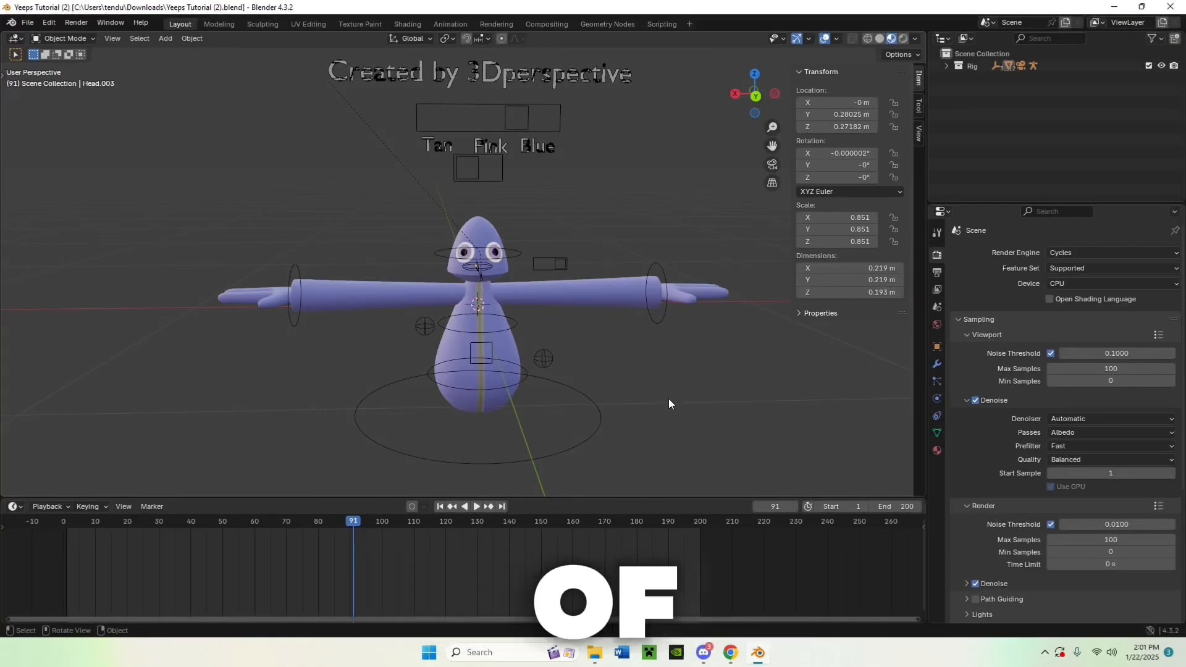
# Show the viewport tools, activate the Move tool, and put the character's armature into Pose Mode.
pyautogui.moveTo(668, 395); pyautogui.dragTo(561, 369, button='middle')
pyautogui.scroll(3, 561, 335)
pyautogui.scroll(-3, 561, 330)
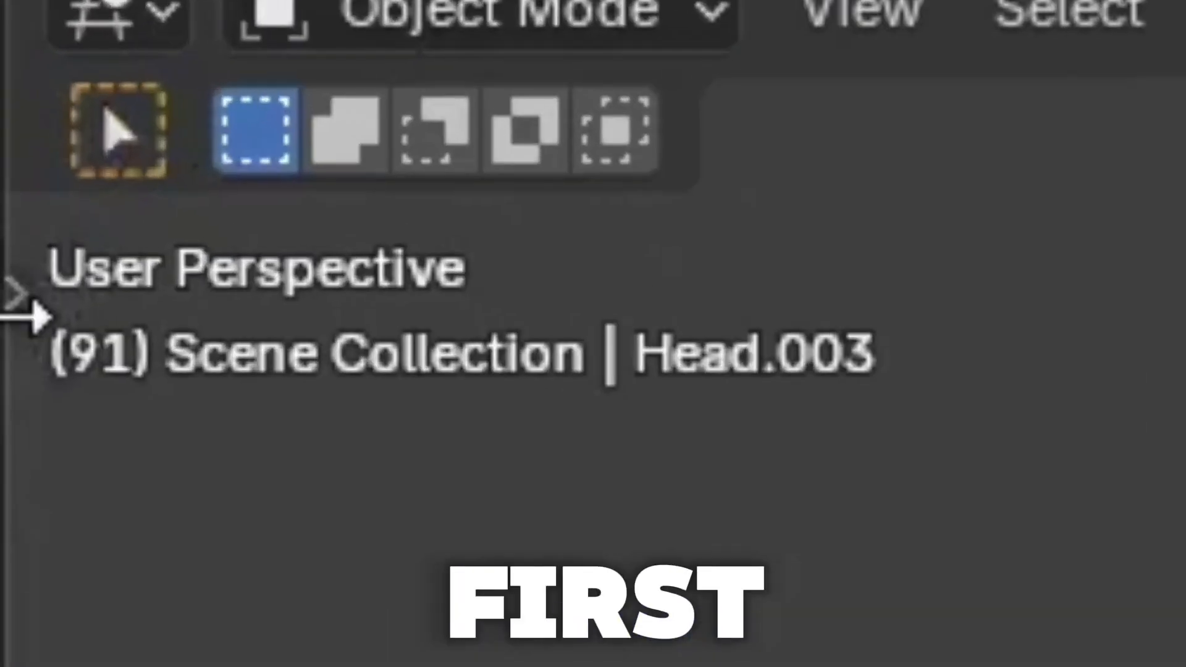
pyautogui.click(25, 312)
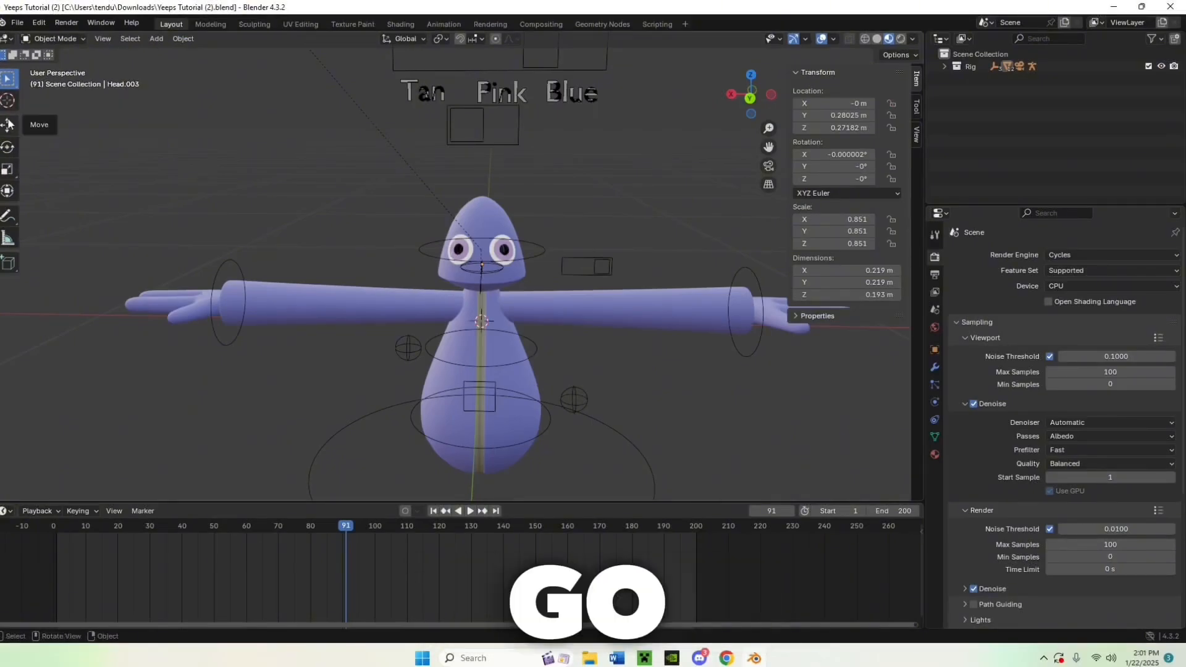
pyautogui.click(8, 125)
pyautogui.click(482, 142)
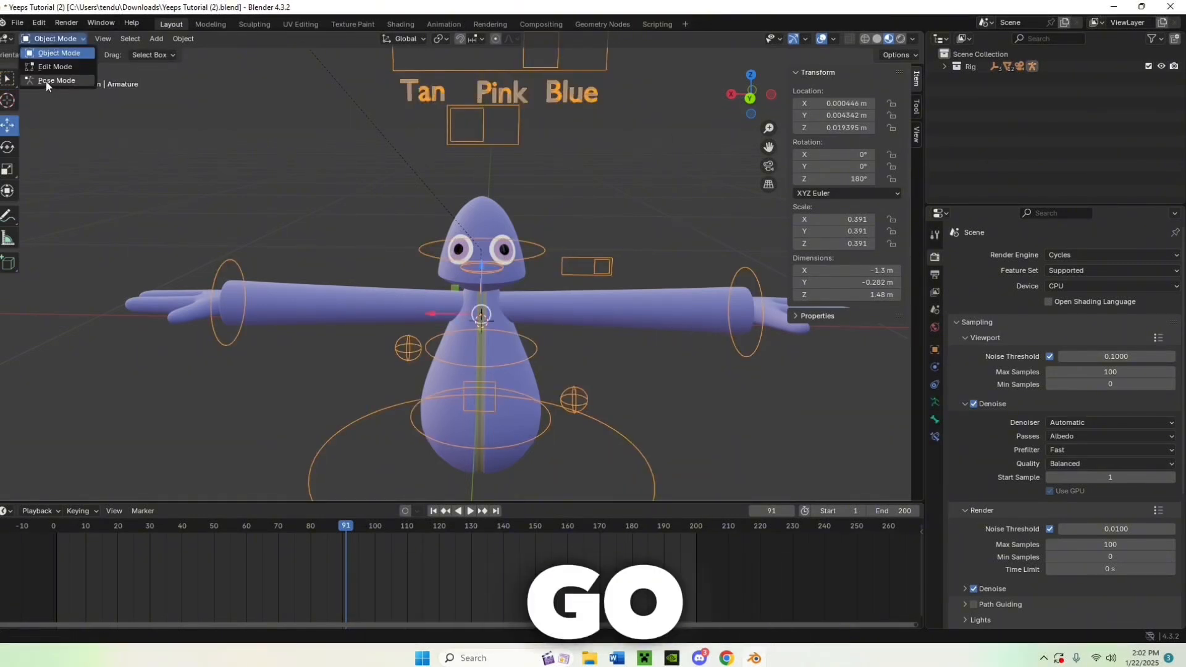
pyautogui.click(46, 80)
# Slide the colour control above the character along X to the Pink option.
pyautogui.scroll(1, 557, 168)
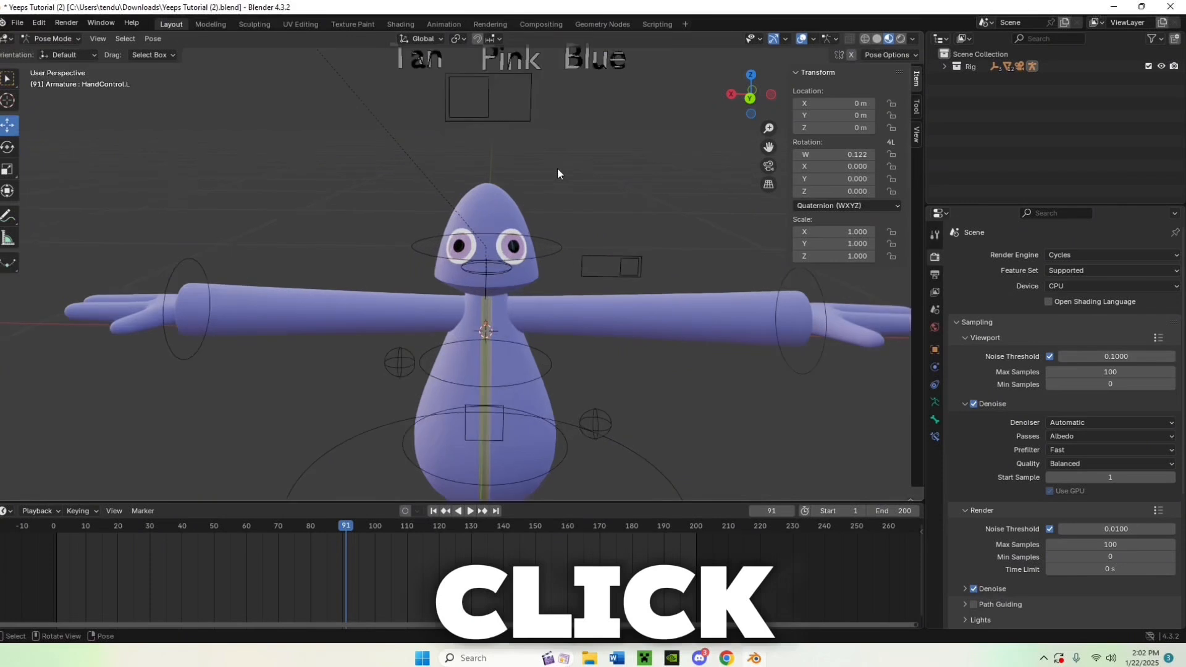
pyautogui.scroll(-3, 557, 168)
pyautogui.click(515, 111)
pyautogui.moveTo(465, 131); pyautogui.dragTo(431, 132)
pyautogui.moveTo(543, 150); pyautogui.dragTo(439, 144)
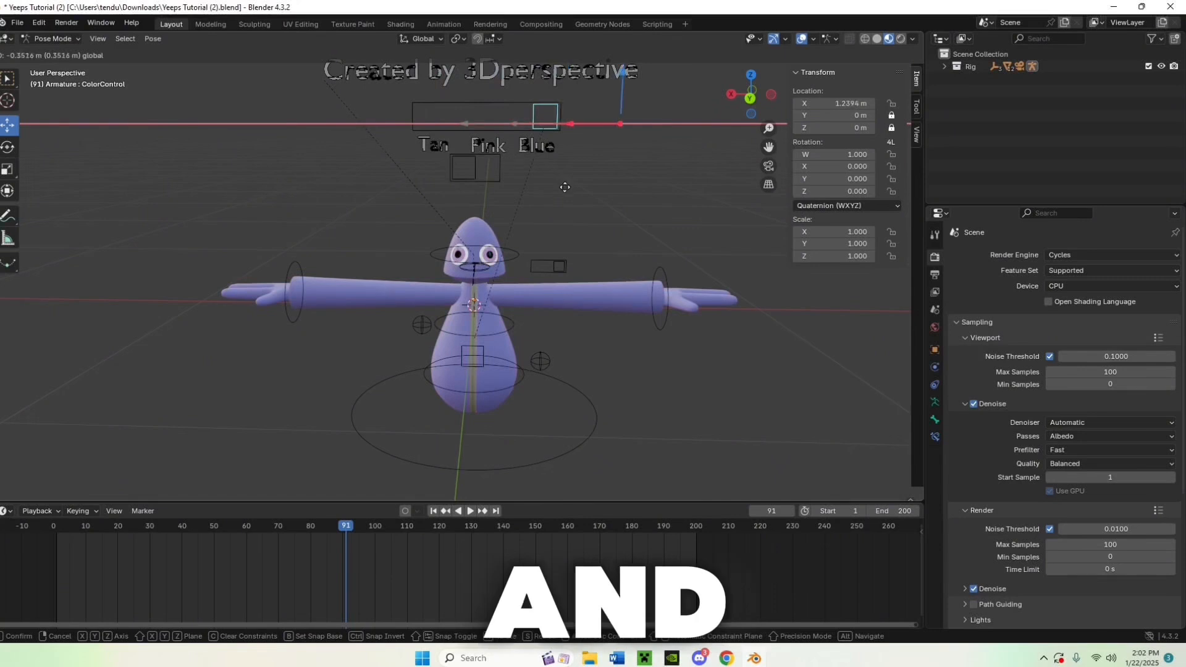
pyautogui.click(430, 189)
pyautogui.click(305, 146)
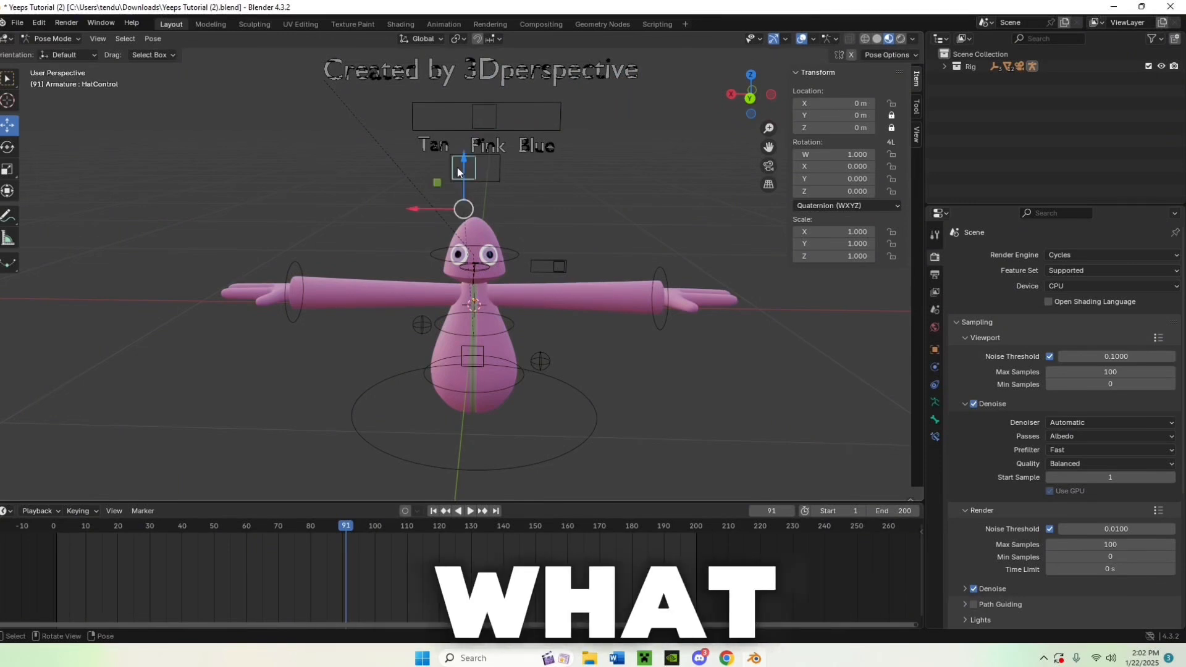
# Try out the hat control below the colour labels by sliding it along X and back to its start.
pyautogui.moveTo(441, 211); pyautogui.dragTo(467, 209)
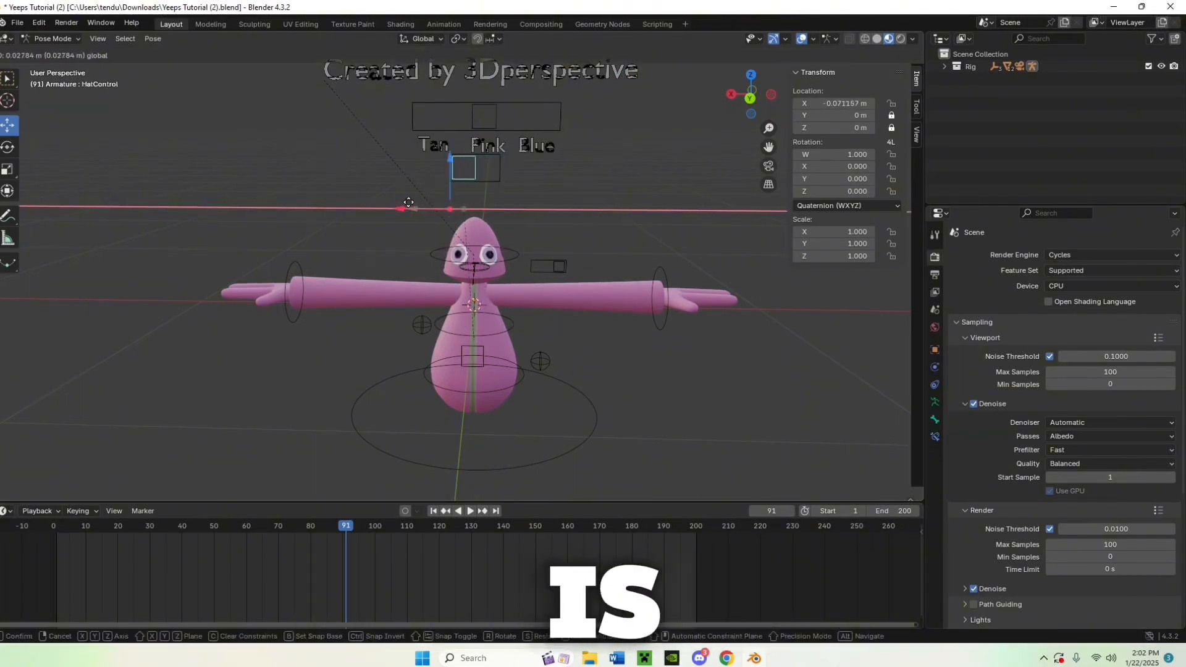
pyautogui.moveTo(579, 213); pyautogui.dragTo(519, 212)
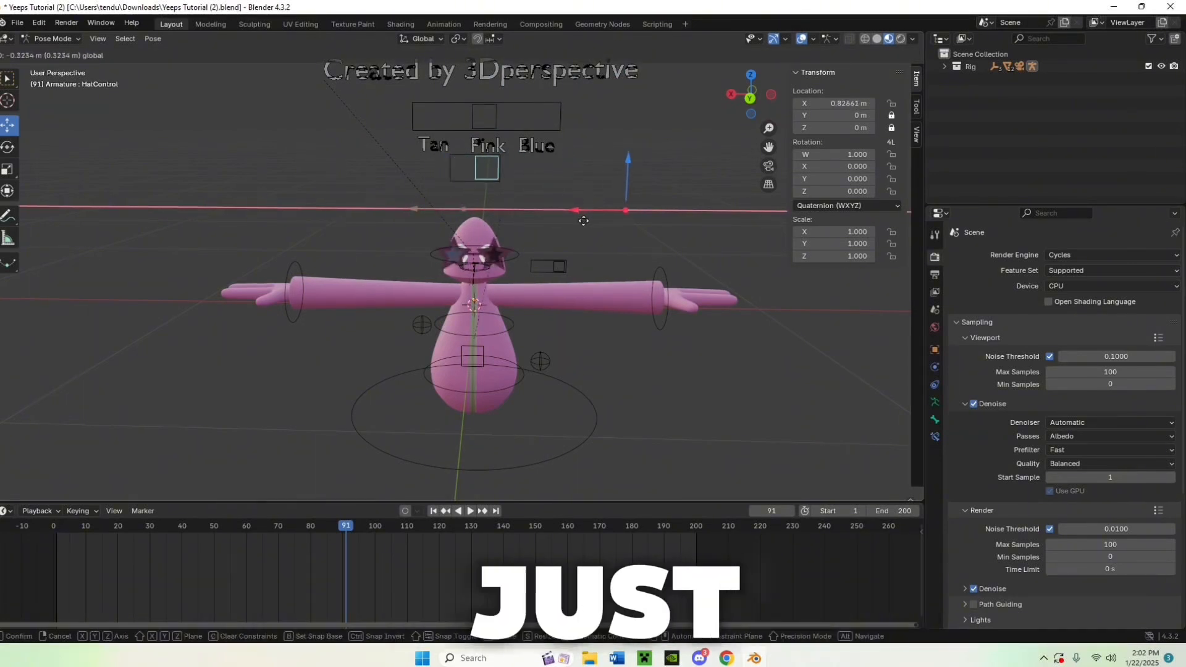
pyautogui.moveTo(401, 232)
pyautogui.mouseDown()
pyautogui.moveTo(521, 234)
pyautogui.moveTo(394, 231)
pyautogui.mouseUp()
# Try the slider control beside the character's head by moving it along X in both directions.
pyautogui.click(558, 268)
pyautogui.moveTo(557, 268); pyautogui.dragTo(409, 260)
pyautogui.moveTo(503, 269); pyautogui.dragTo(566, 267)
pyautogui.click(474, 144)
pyautogui.moveTo(474, 143); pyautogui.dragTo(467, 137, button='middle')
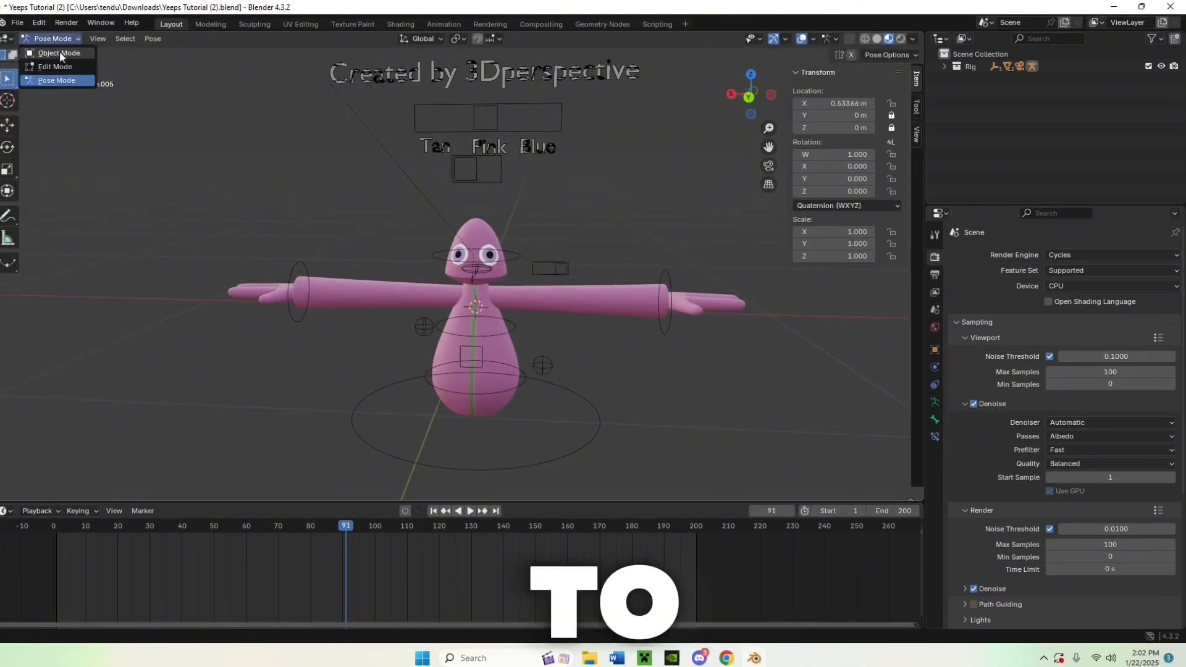
# Return to Object Mode with the armature selected and start a glTF 2.0 (.glb/.gltf) import.
pyautogui.click(60, 53)
pyautogui.click(234, 302)
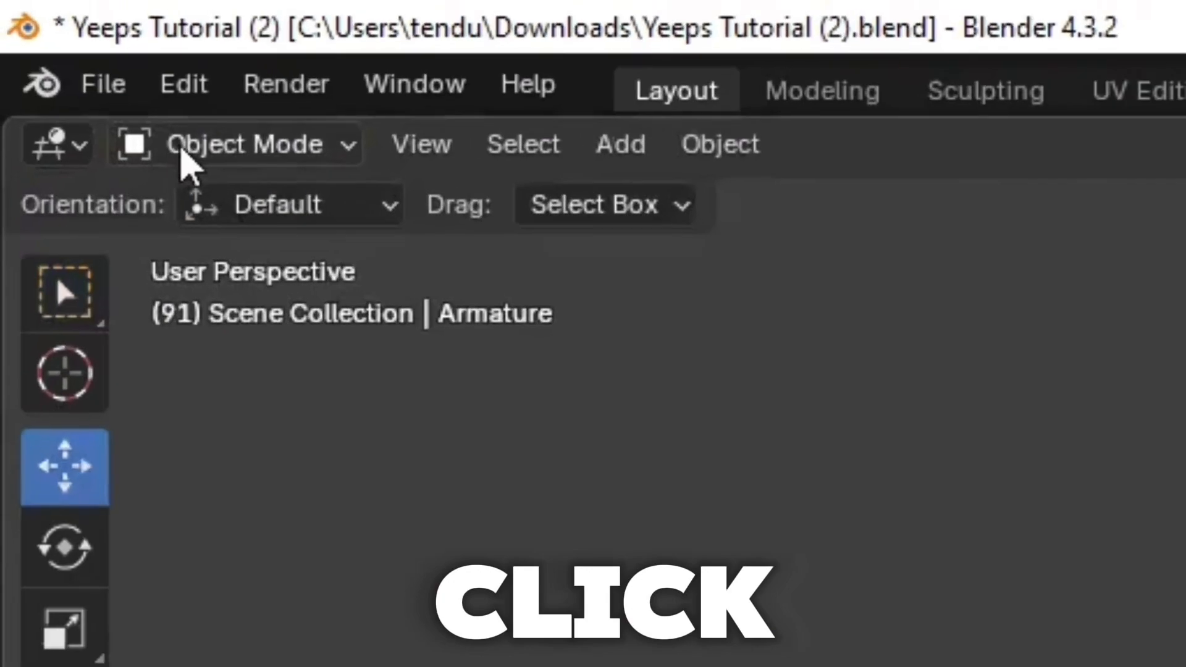
pyautogui.click(18, 23)
pyautogui.moveTo(56, 199)
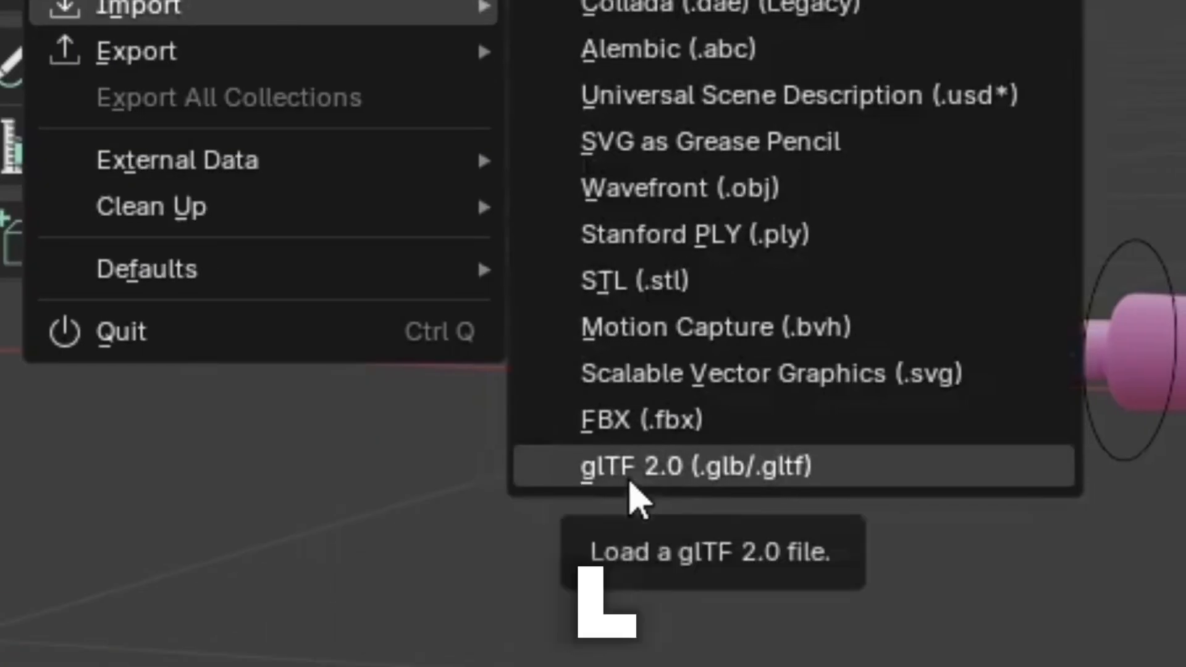
pyautogui.click(630, 485)
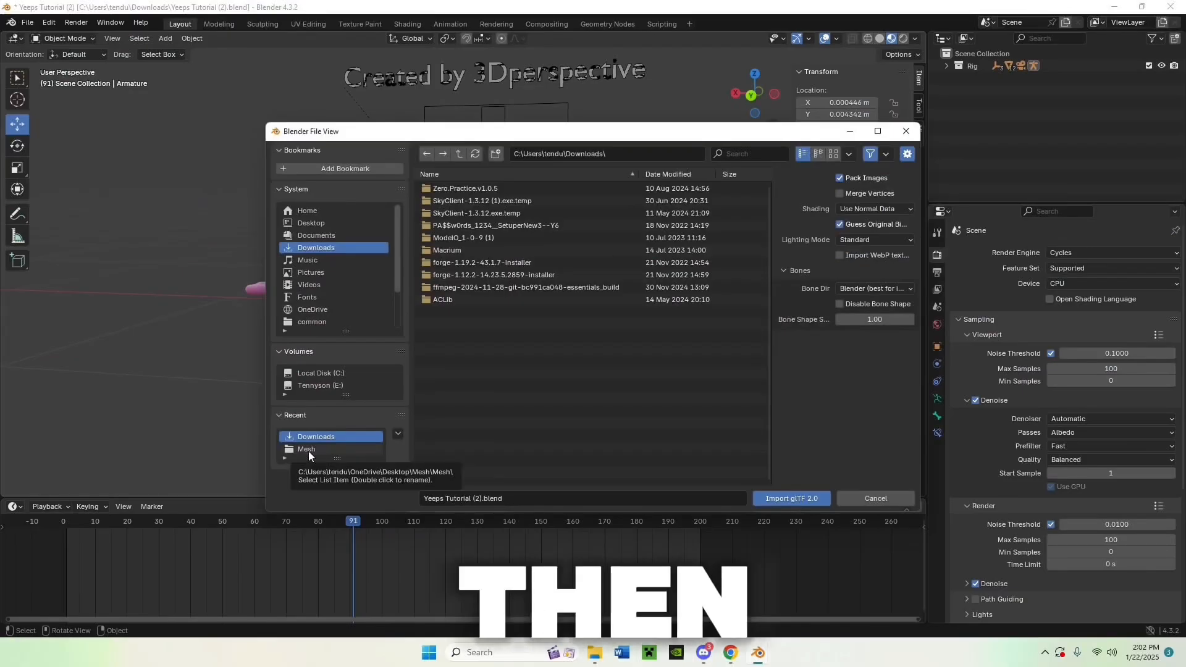
# Browse to the Mesh folder in the import file browser and filter its files by "cosme".
pyautogui.click(308, 452)
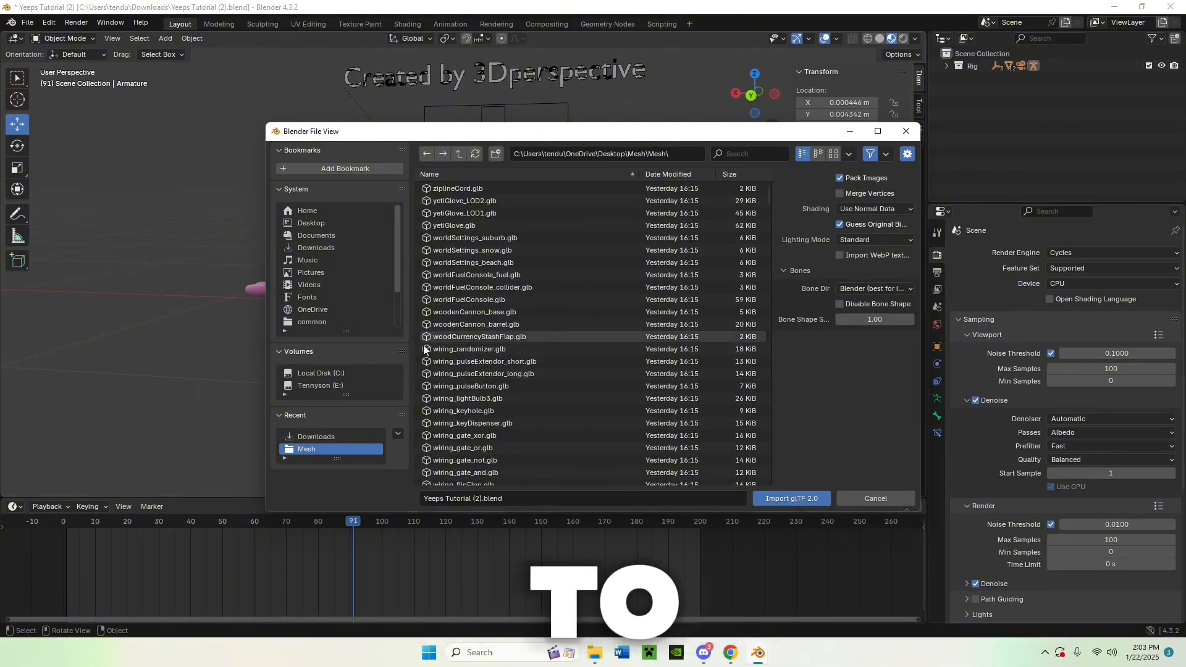
pyautogui.scroll(-4, 667, 395)
pyautogui.click(753, 147)
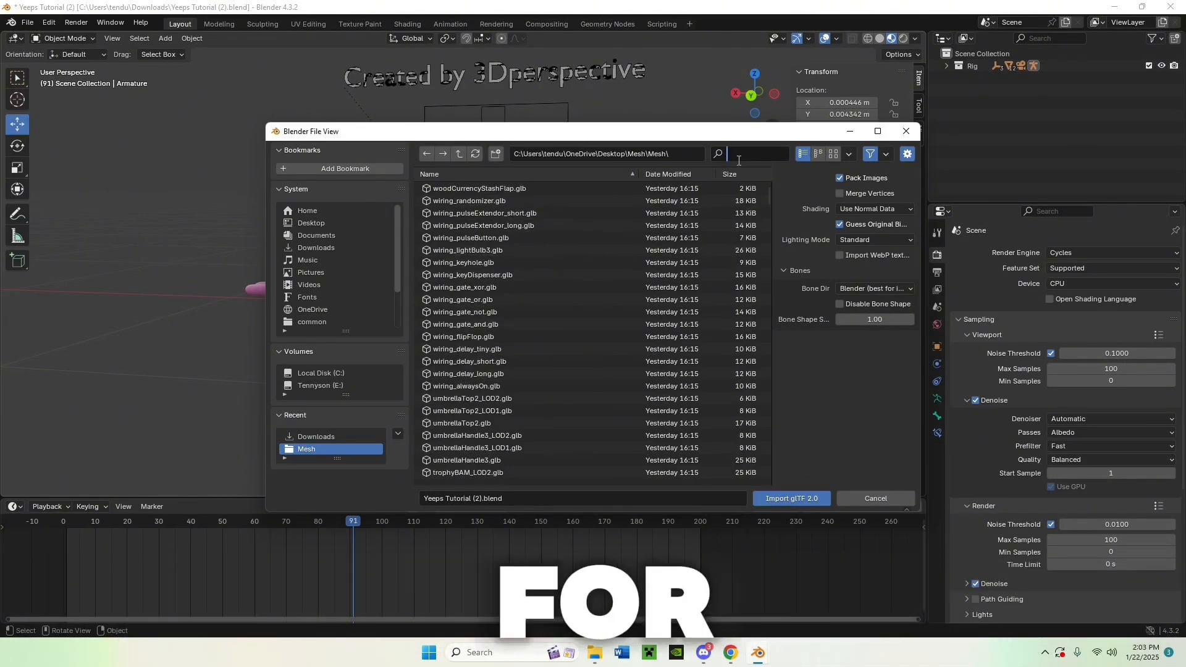
pyautogui.write('cosme')
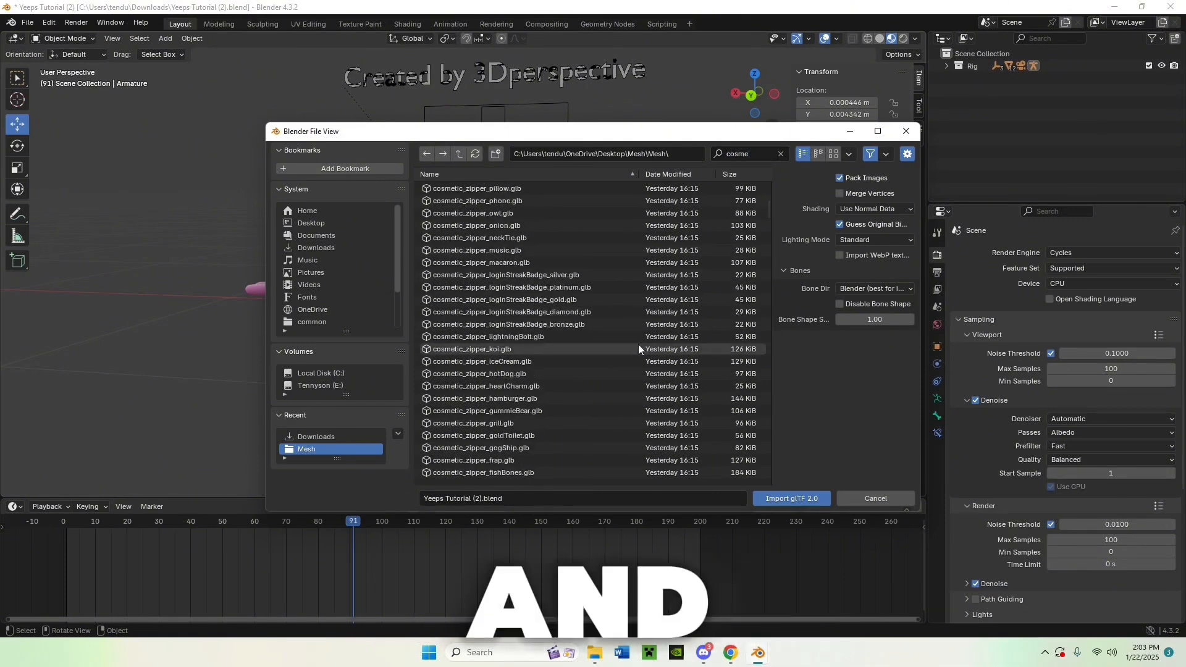
# Replace the file filter with "snowhe" and import cosmetic_hat_snowHelmet.glb from the Mesh folder.
pyautogui.scroll(2, 638, 344)
pyautogui.scroll(4, 617, 368)
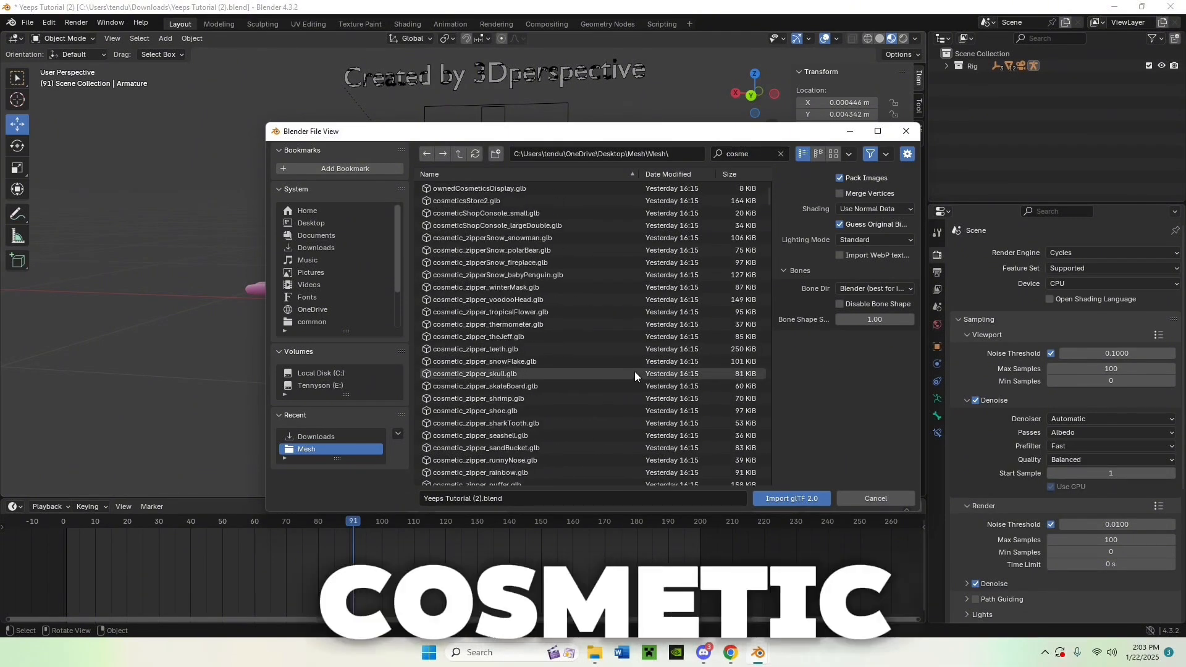
pyautogui.click(769, 153)
pyautogui.press('BackSpace')
pyautogui.press('BackSpace')
pyautogui.press('BackSpace')
pyautogui.press('BackSpace')
pyautogui.press('BackSpace')
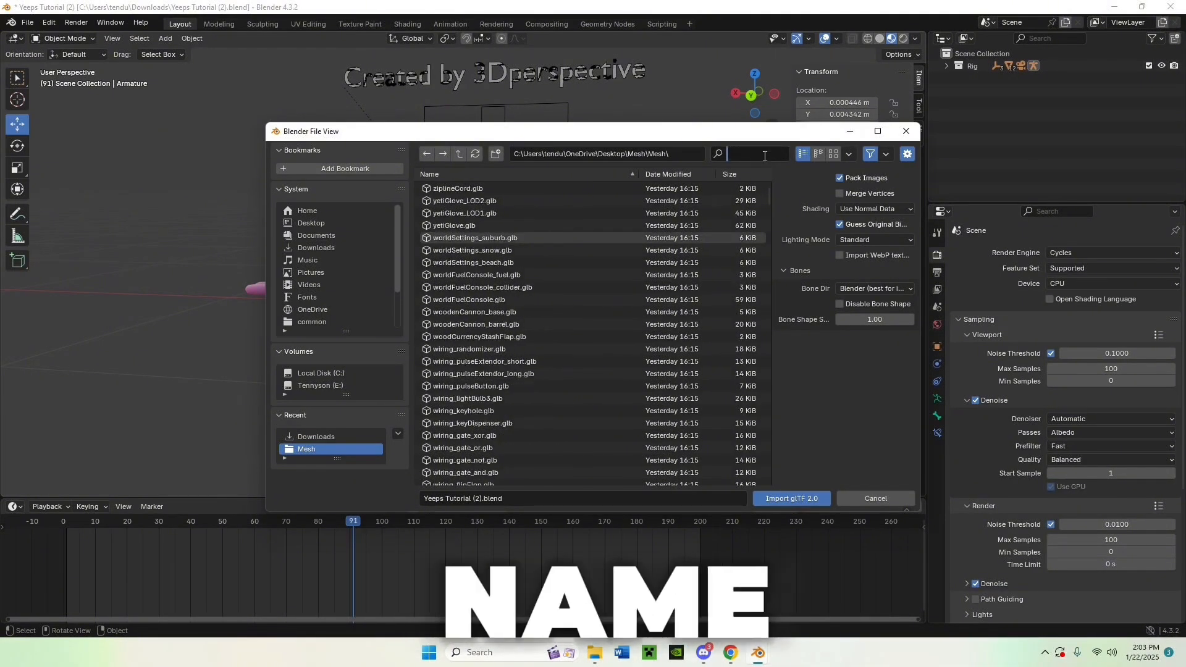
pyautogui.write('snow')
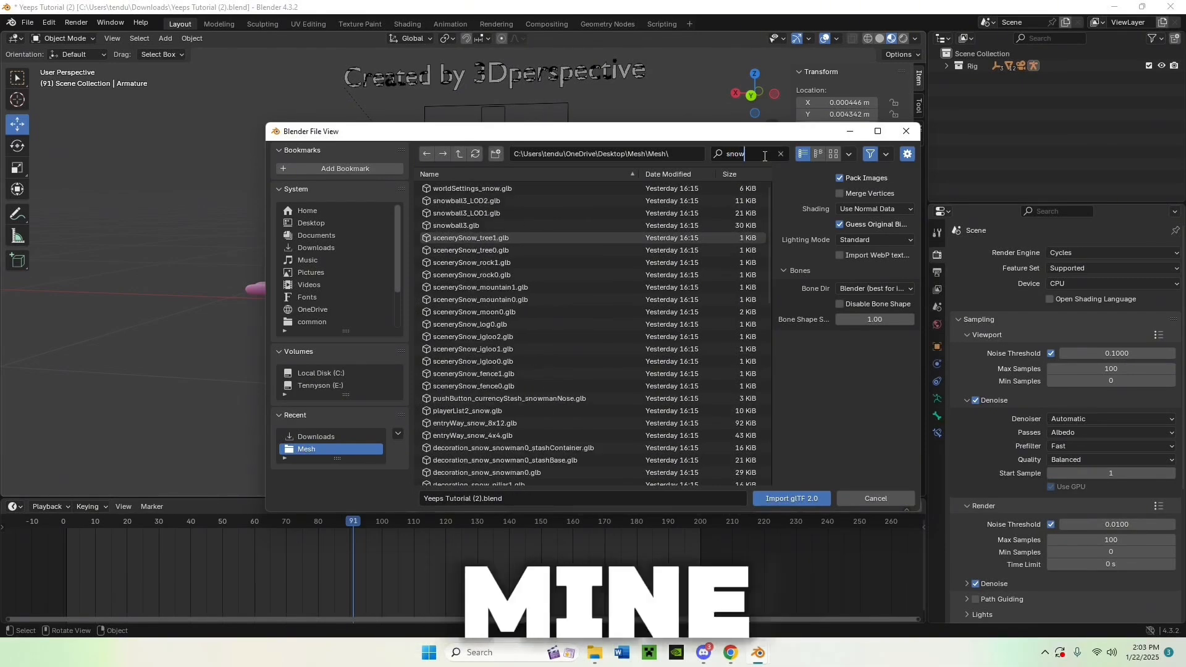
pyautogui.write('he')
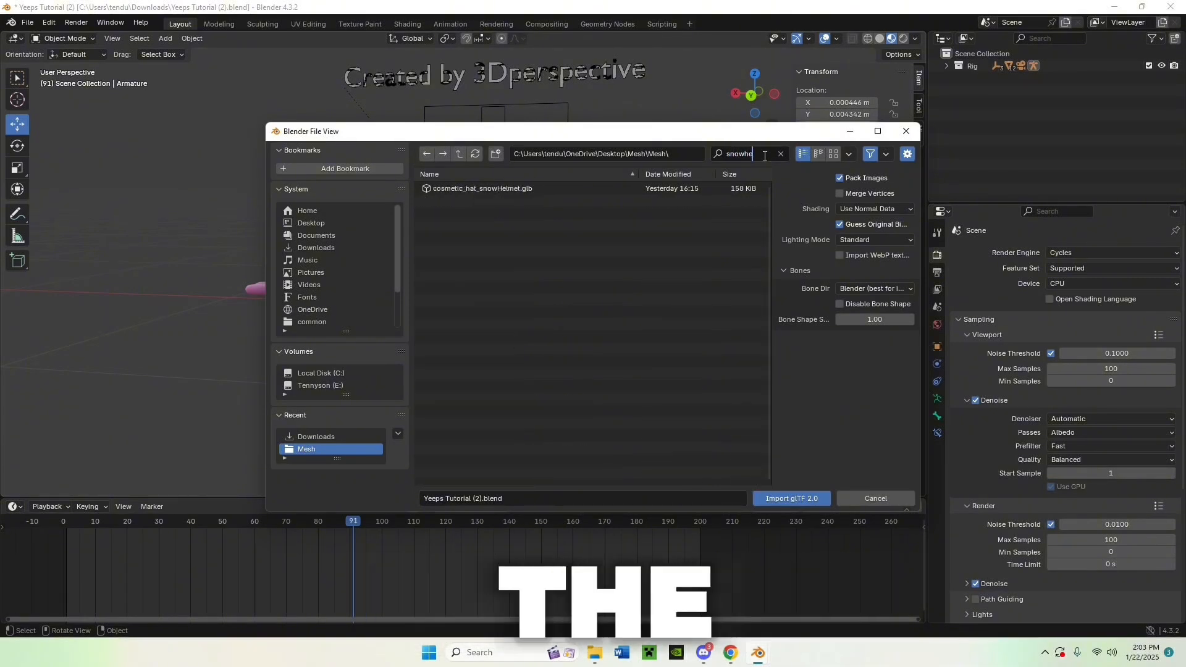
pyautogui.click(504, 188)
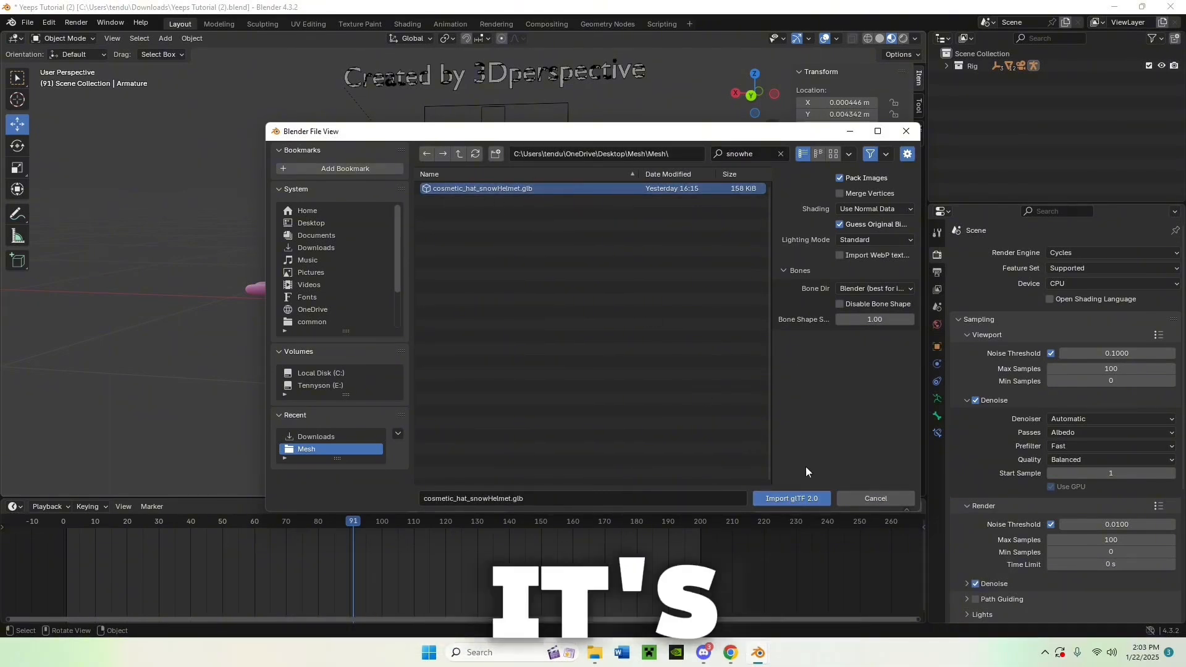
pyautogui.click(790, 494)
# Rotate the imported snow helmet mesh by 90° in the right orthographic view so it sits on the head.
pyautogui.moveTo(695, 268); pyautogui.dragTo(601, 254, button='middle')
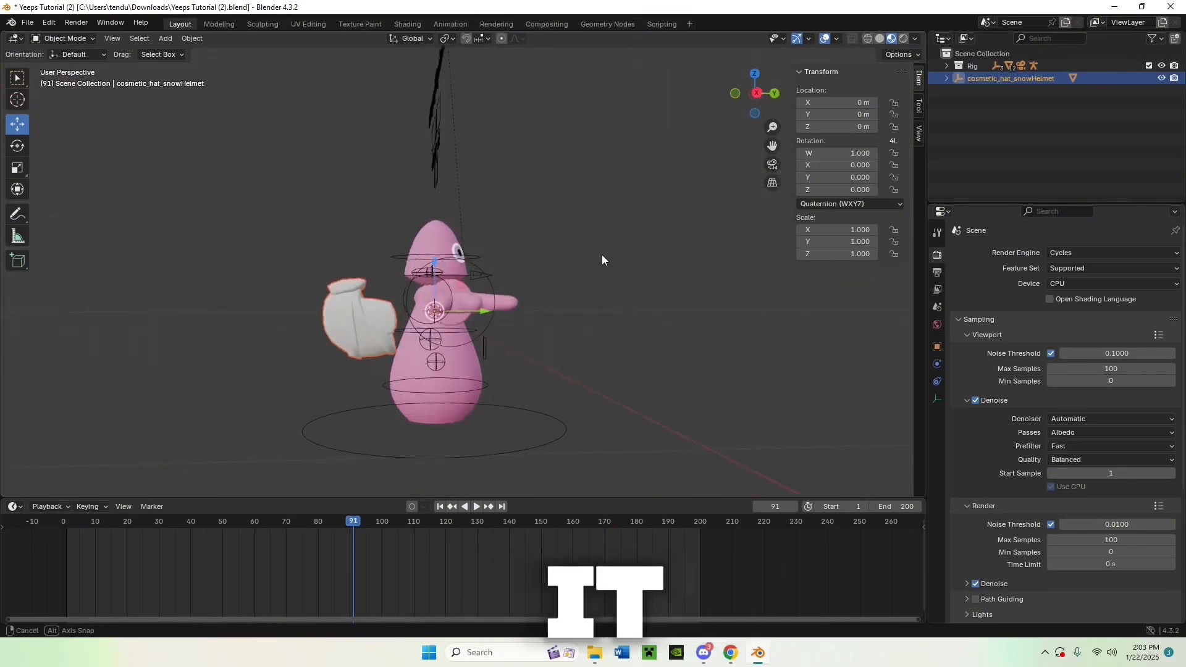
pyautogui.moveTo(554, 209); pyautogui.dragTo(706, 159, button='middle')
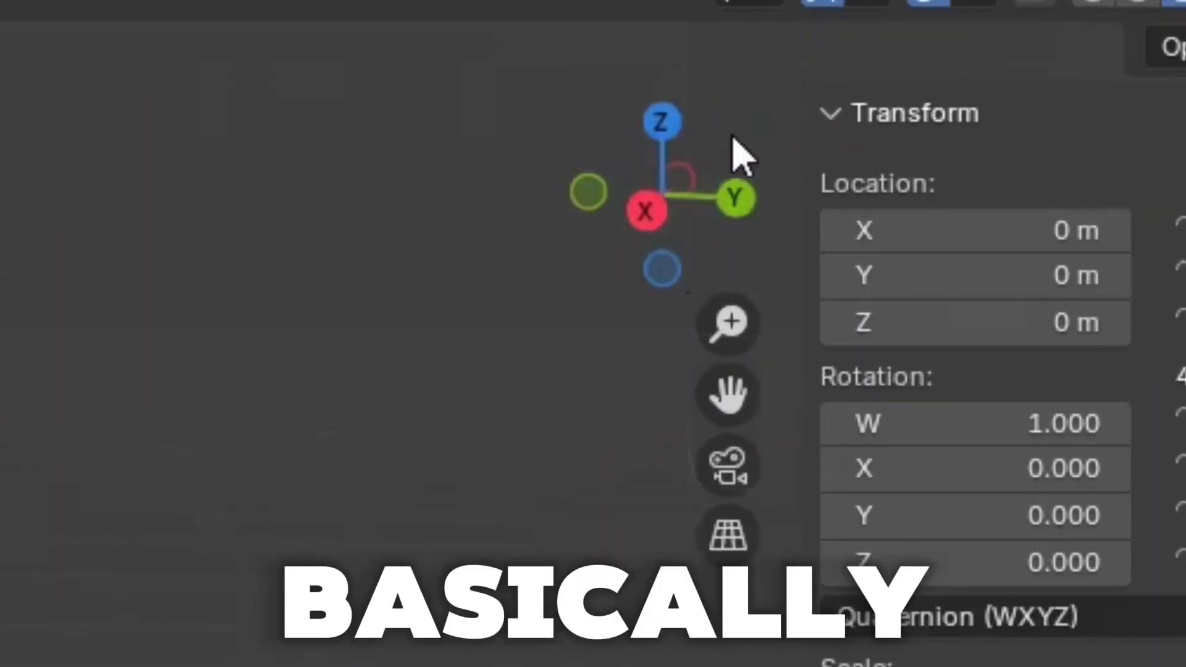
pyautogui.click(647, 213)
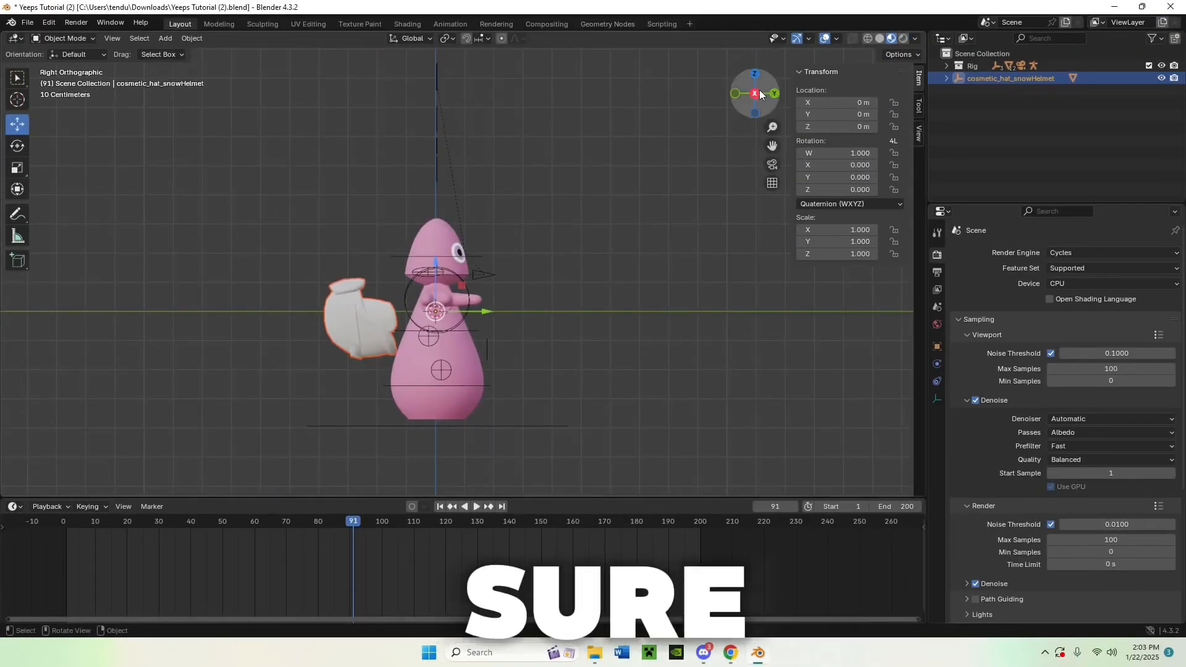
pyautogui.click(342, 315)
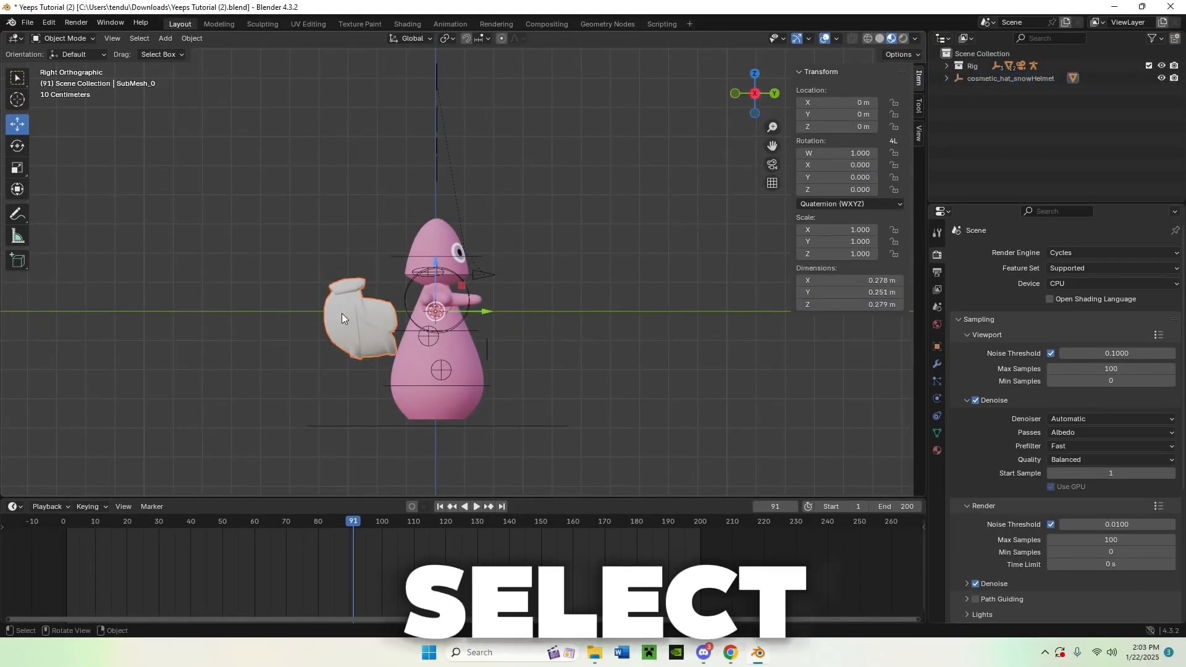
pyautogui.write('r90')
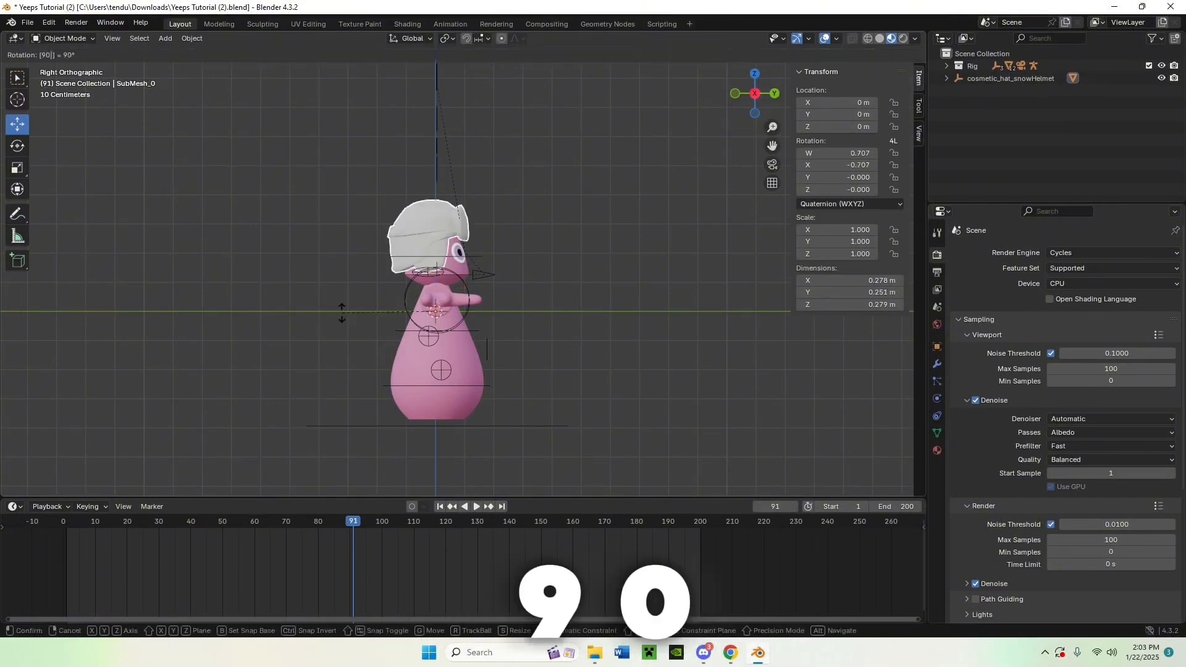
pyautogui.press('Return')
# Examine the untextured snow helmet's fit on the character's head from several sides.
pyautogui.moveTo(377, 295); pyautogui.dragTo(443, 277, button='middle')
pyautogui.scroll(5, 455, 290)
pyautogui.scroll(-5, 458, 292)
pyautogui.moveTo(536, 308); pyautogui.dragTo(506, 241, button='middle')
pyautogui.scroll(5, 510, 238)
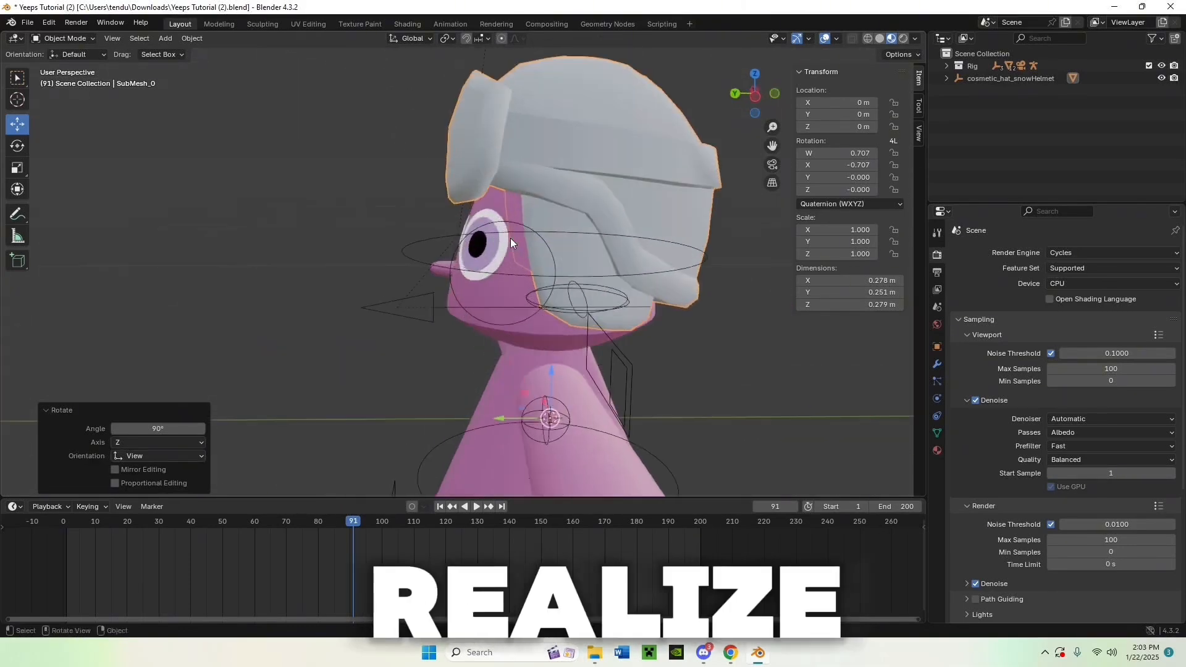
pyautogui.moveTo(314, 234); pyautogui.dragTo(461, 267, button='middle')
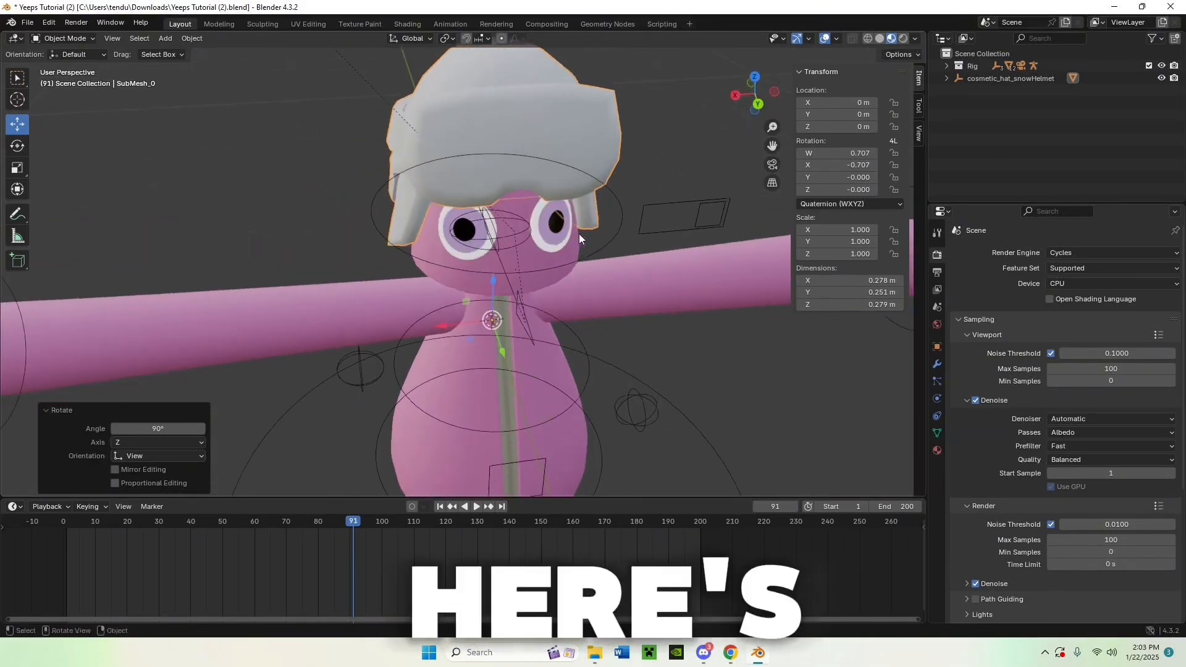
pyautogui.scroll(-3, 578, 232)
pyautogui.moveTo(568, 225); pyautogui.dragTo(480, 171, button='middle')
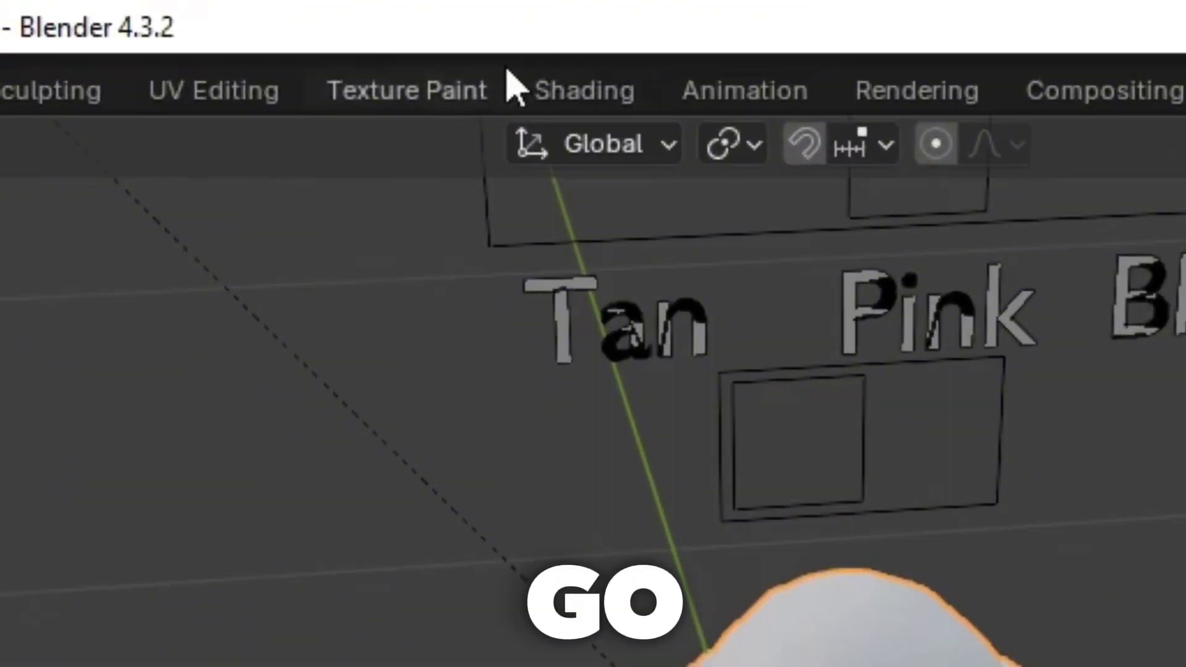
# Switch to the Shading workspace and delete the Color Attribute node from the helmet's DefaultMaterial.001 material.
pyautogui.click(551, 93)
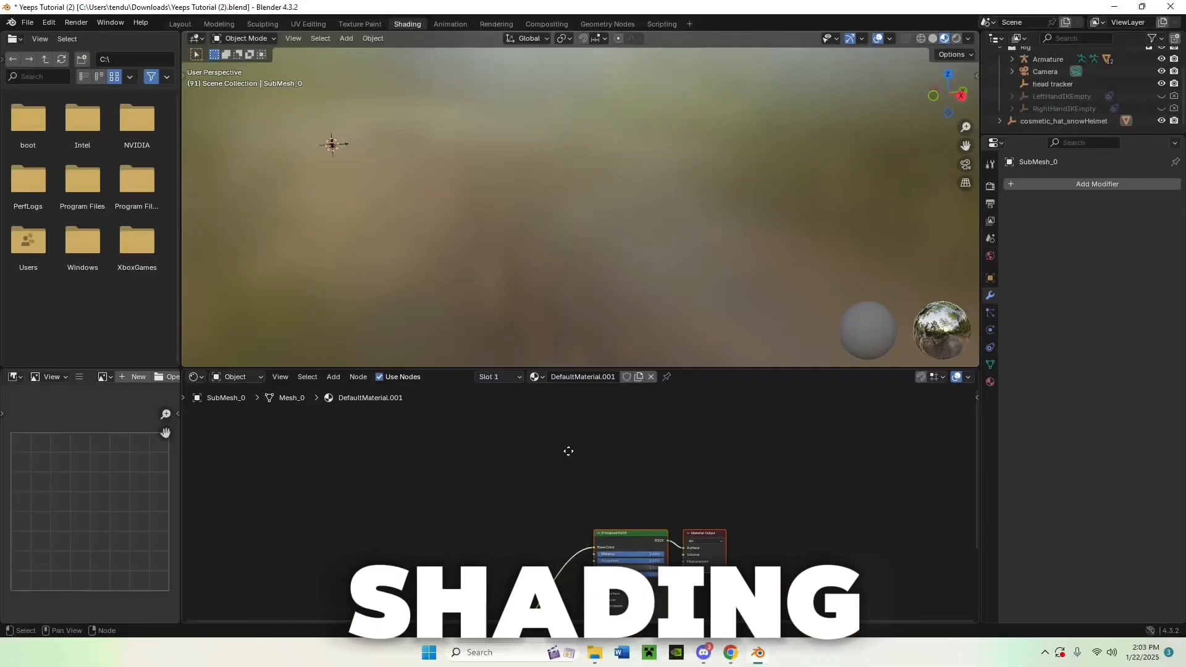
pyautogui.scroll(2, 546, 445)
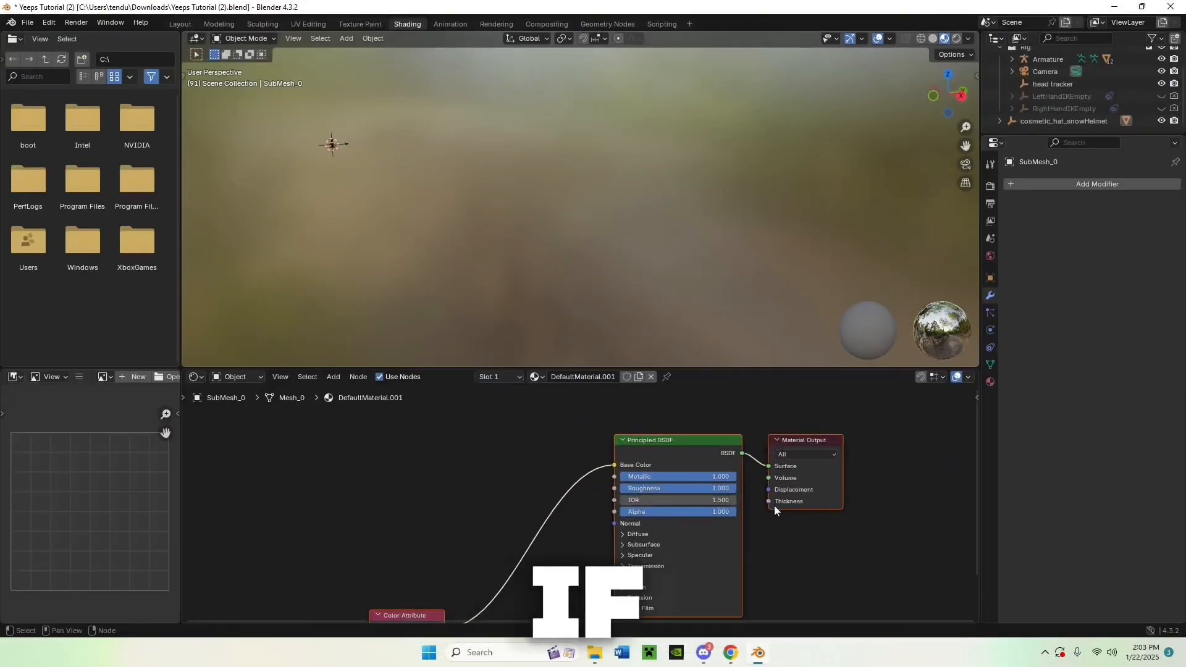
pyautogui.scroll(-2, 446, 500)
pyautogui.moveTo(457, 502); pyautogui.dragTo(480, 432, button='middle')
pyautogui.click(452, 510)
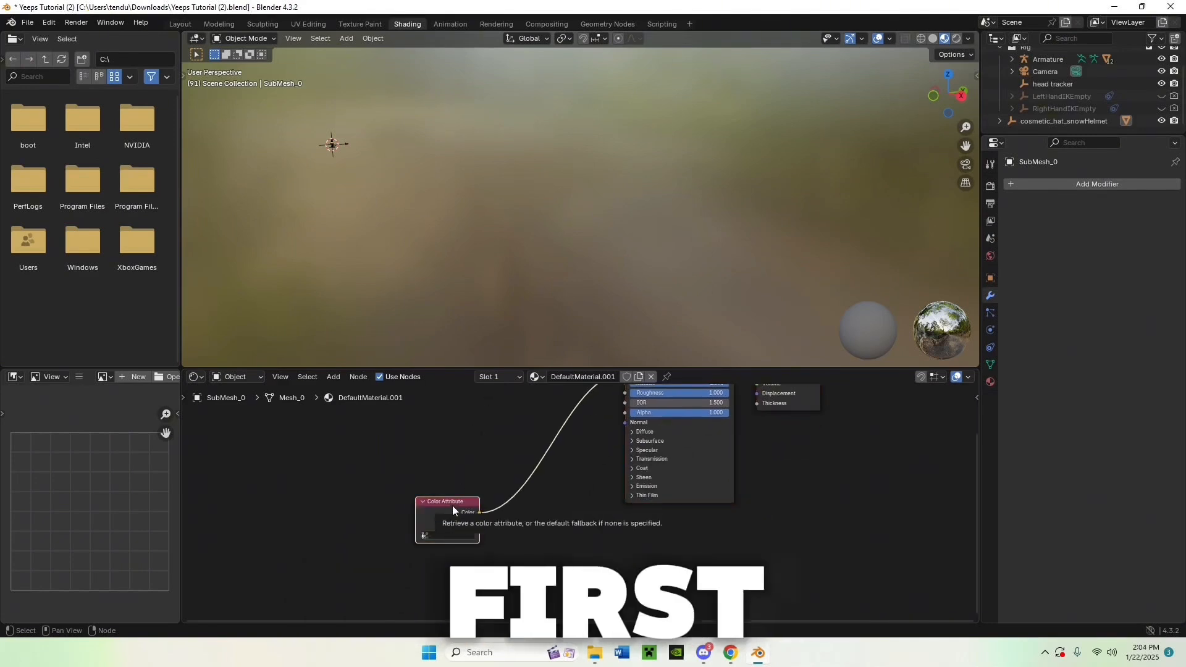
pyautogui.press('x')
pyautogui.press('Home')
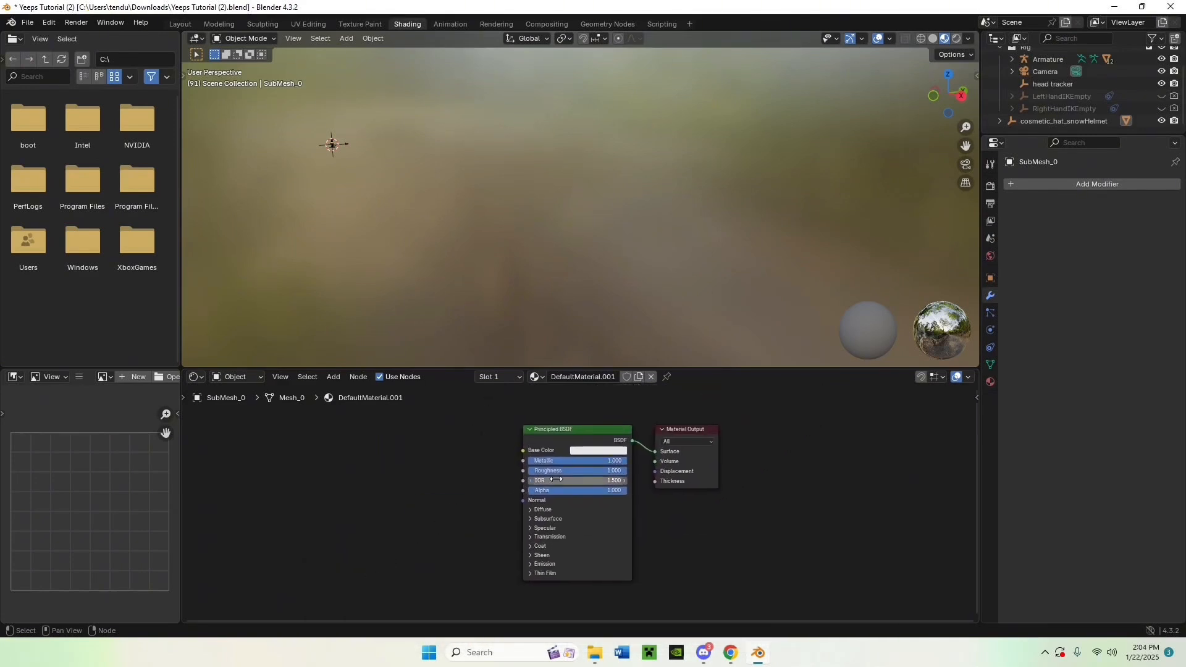
# Add an Image Texture node and connect its Color output to the Principled BSDF's Base Color.
pyautogui.hotkey('shift', 'a')
pyautogui.click(423, 479)
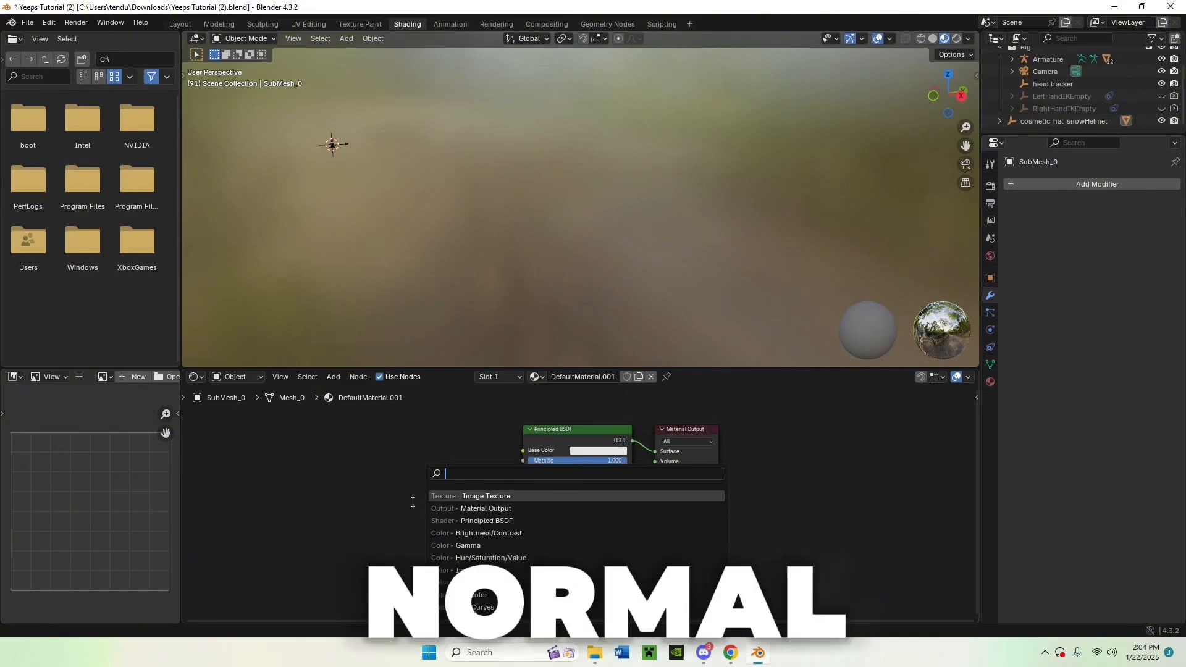
pyautogui.click(466, 497)
pyautogui.click(410, 468)
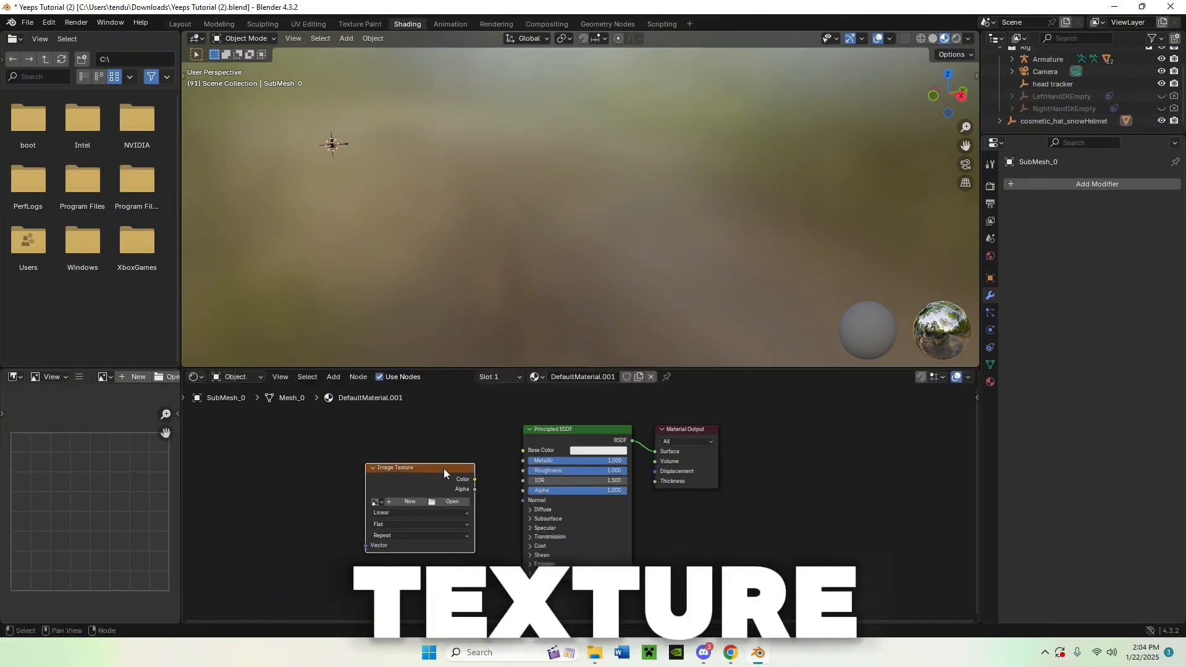
pyautogui.moveTo(474, 480); pyautogui.dragTo(524, 450)
# Load yeepTexture.webp from the Downloads folder into the Image Texture node.
pyautogui.scroll(3, 487, 513)
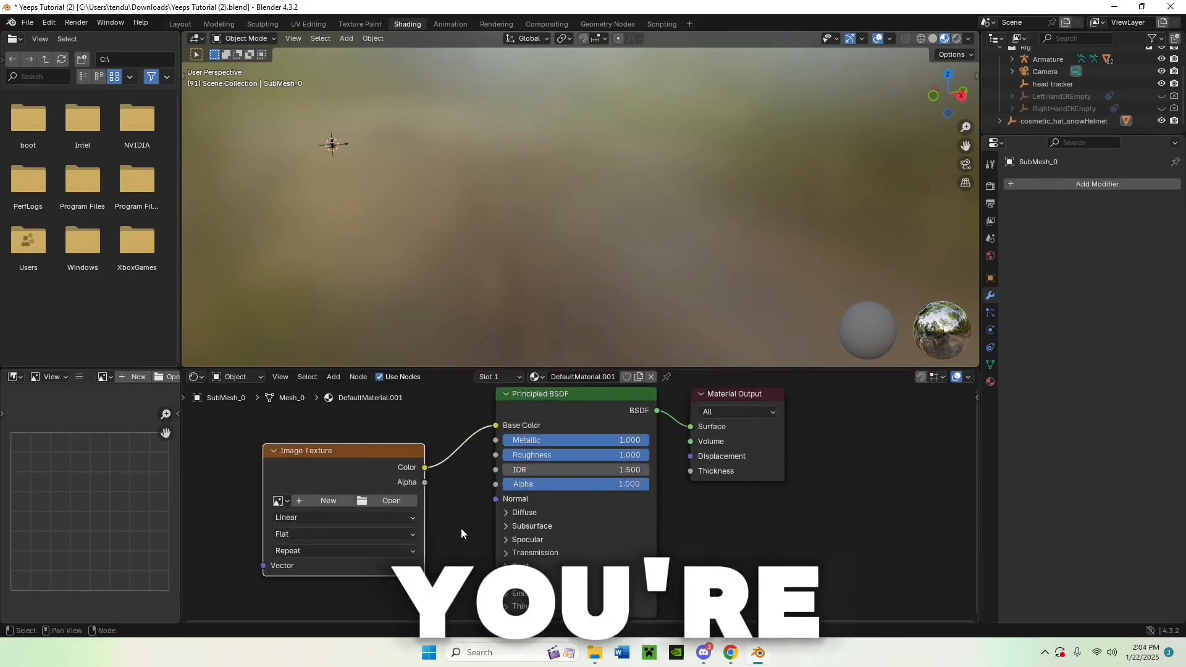
pyautogui.click(389, 501)
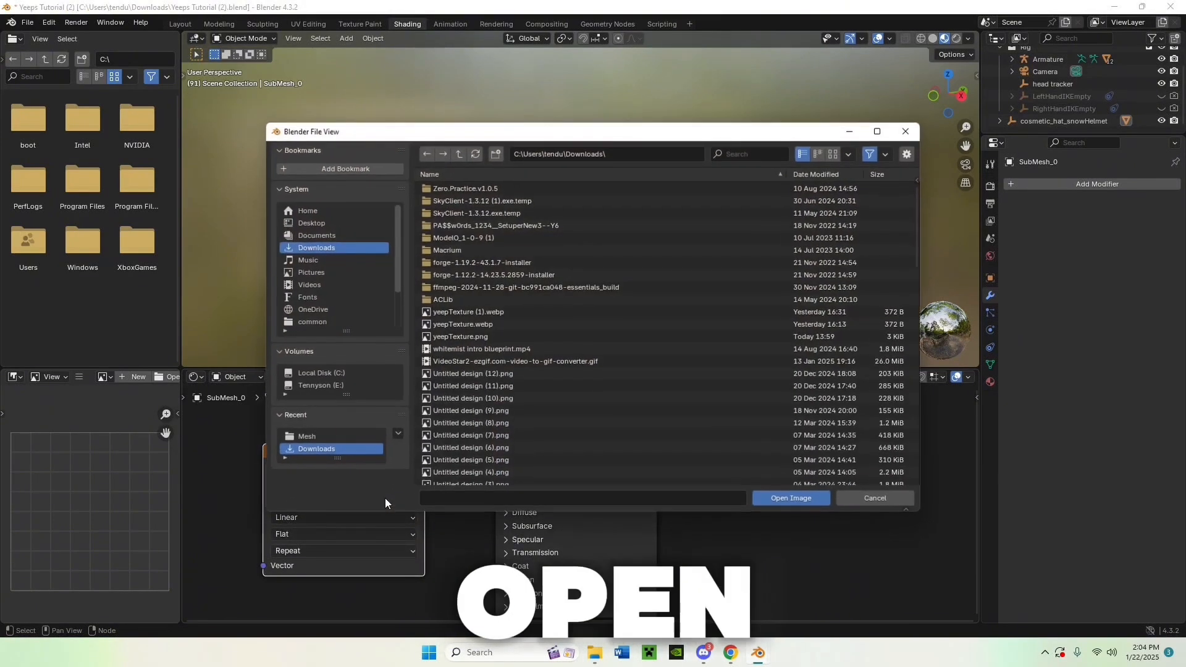
pyautogui.click(469, 320)
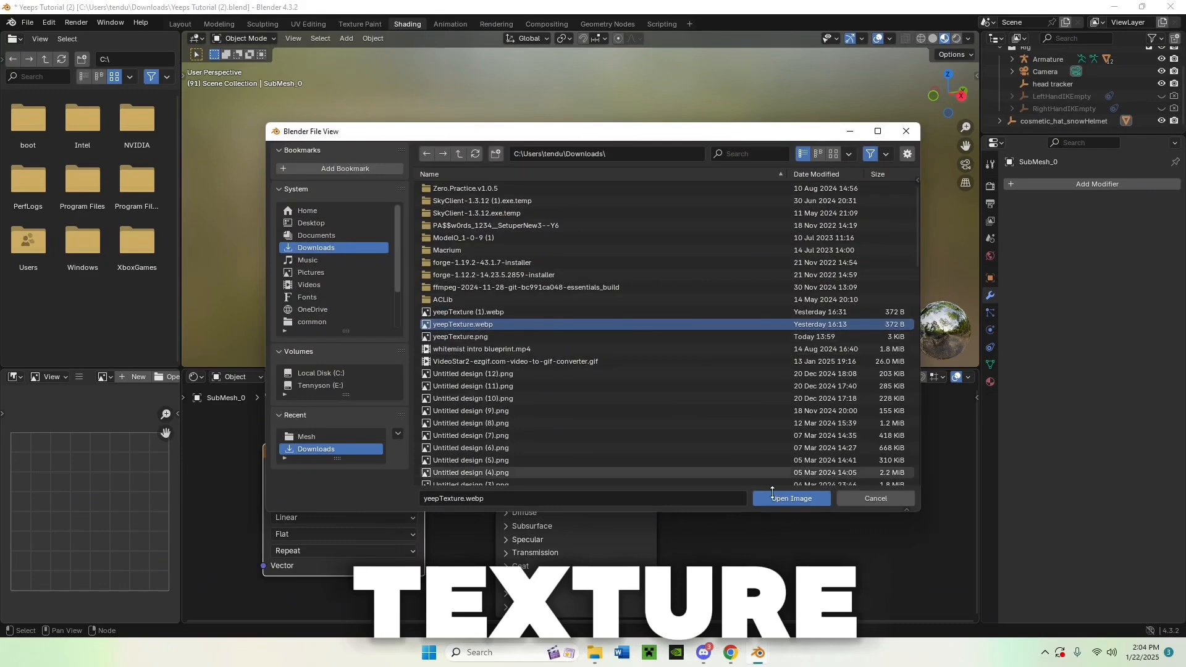
pyautogui.click(791, 499)
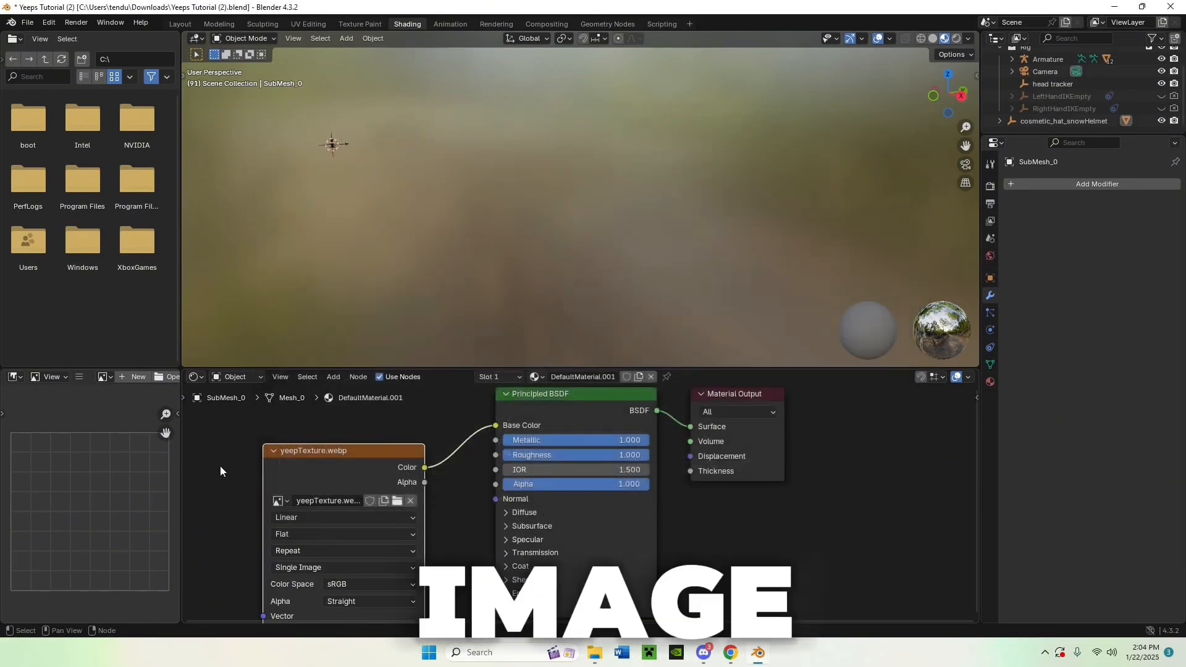
pyautogui.moveTo(220, 471); pyautogui.dragTo(262, 464, button='middle')
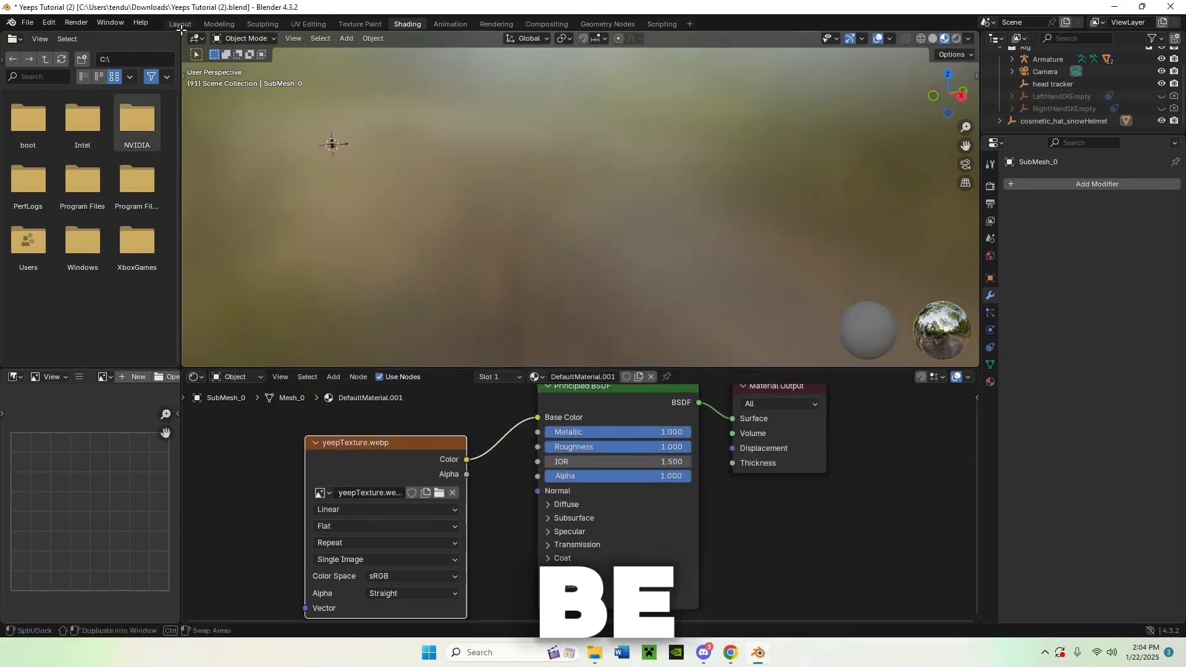
# Return to the Layout workspace and inspect the textured helmet on the character from different angles.
pyautogui.click(180, 23)
pyautogui.moveTo(374, 202)
pyautogui.mouseDown(button='middle')
pyautogui.moveTo(462, 128)
pyautogui.moveTo(410, 213)
pyautogui.mouseUp(button='middle')
pyautogui.scroll(6, 432, 210)
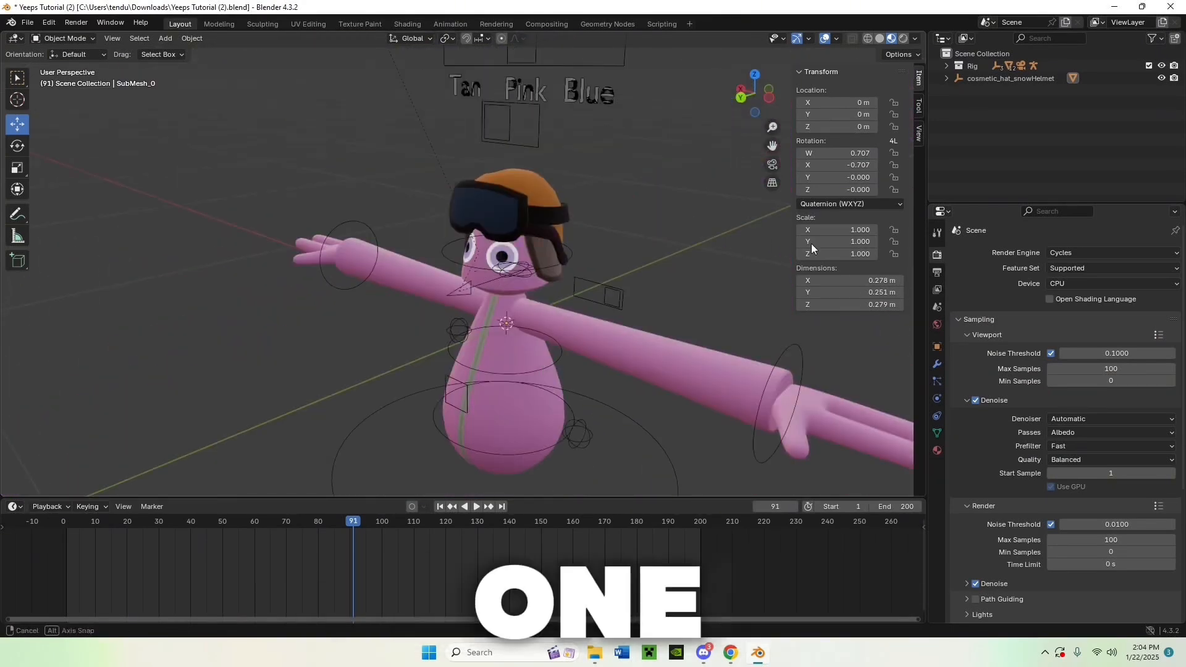
pyautogui.scroll(6, 810, 244)
pyautogui.scroll(-5, 612, 291)
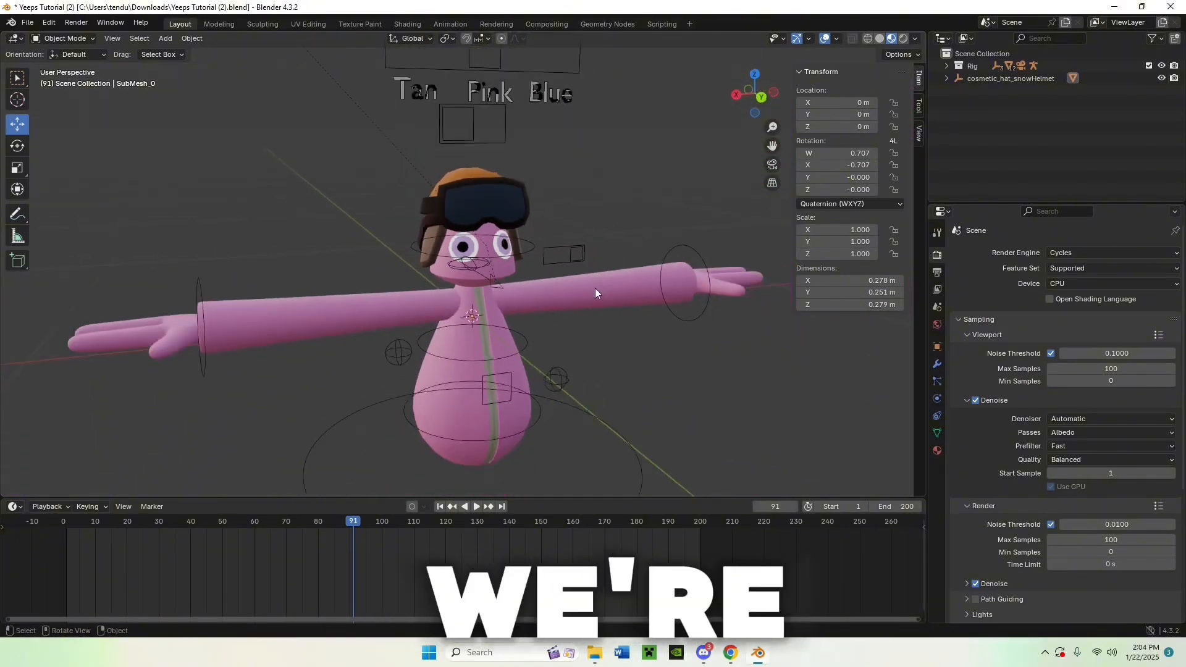
pyautogui.moveTo(651, 191); pyautogui.dragTo(603, 202, button='middle')
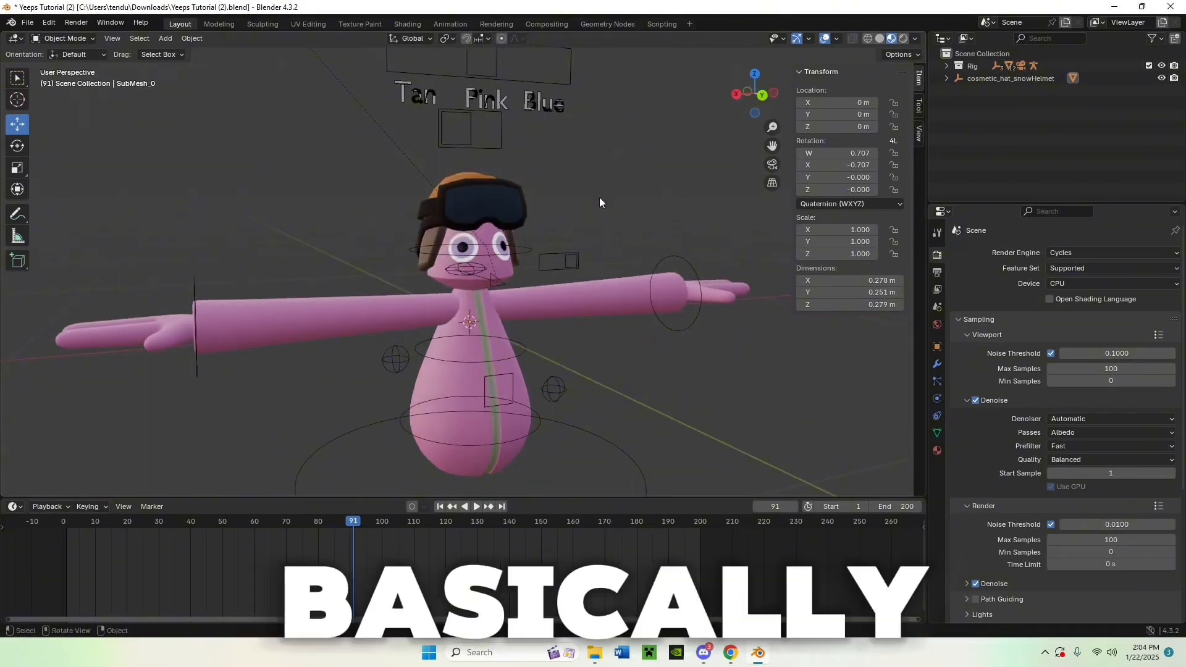
# Start a glTF 2.0 import, filter the files by "gen" and import cosmetic_generic_hoodie_torso_underLayer.glb.
pyautogui.click(27, 23)
pyautogui.moveTo(27, 198)
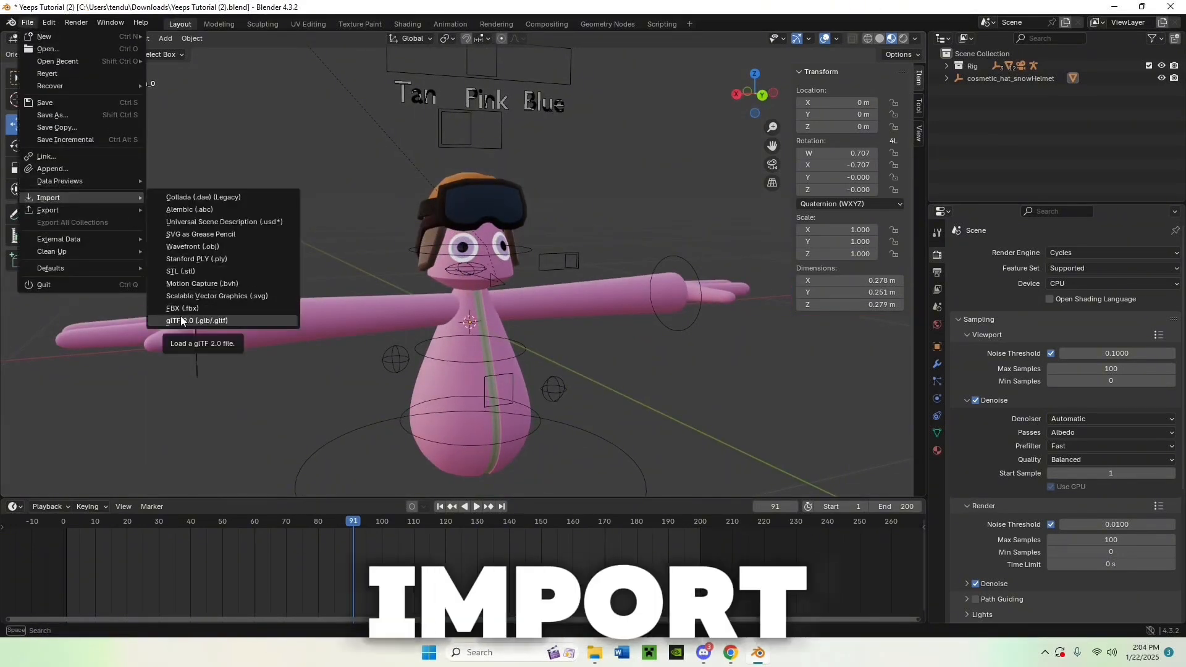
pyautogui.click(182, 320)
pyautogui.write('gen')
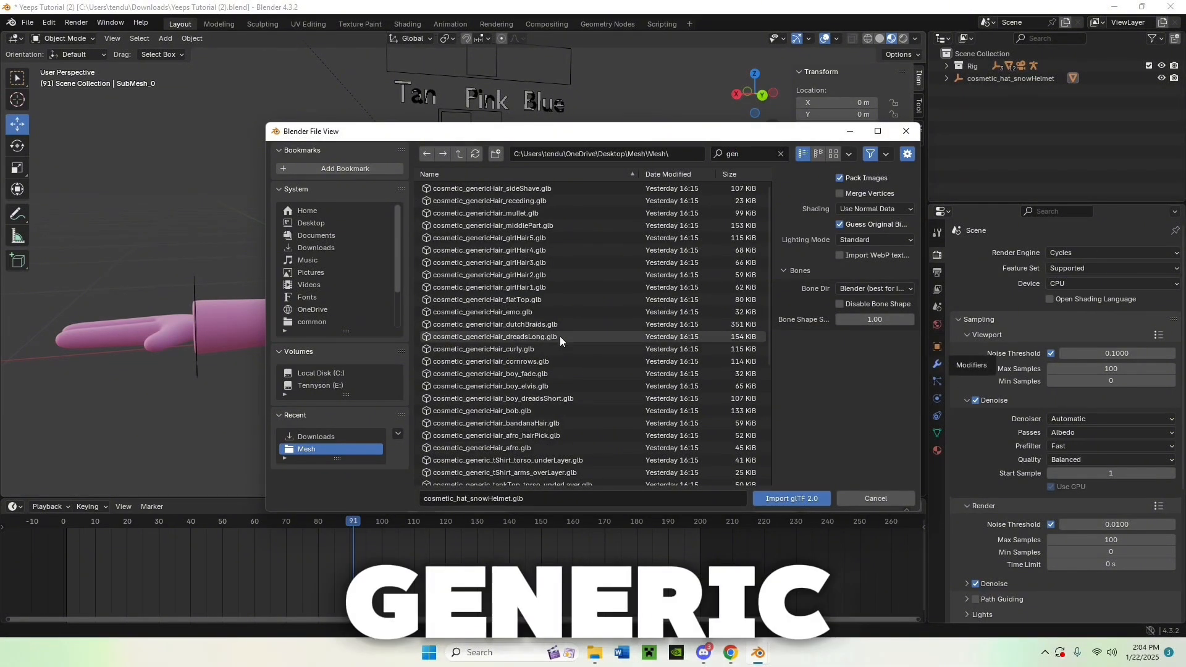
pyautogui.scroll(-5, 539, 310)
pyautogui.click(525, 416)
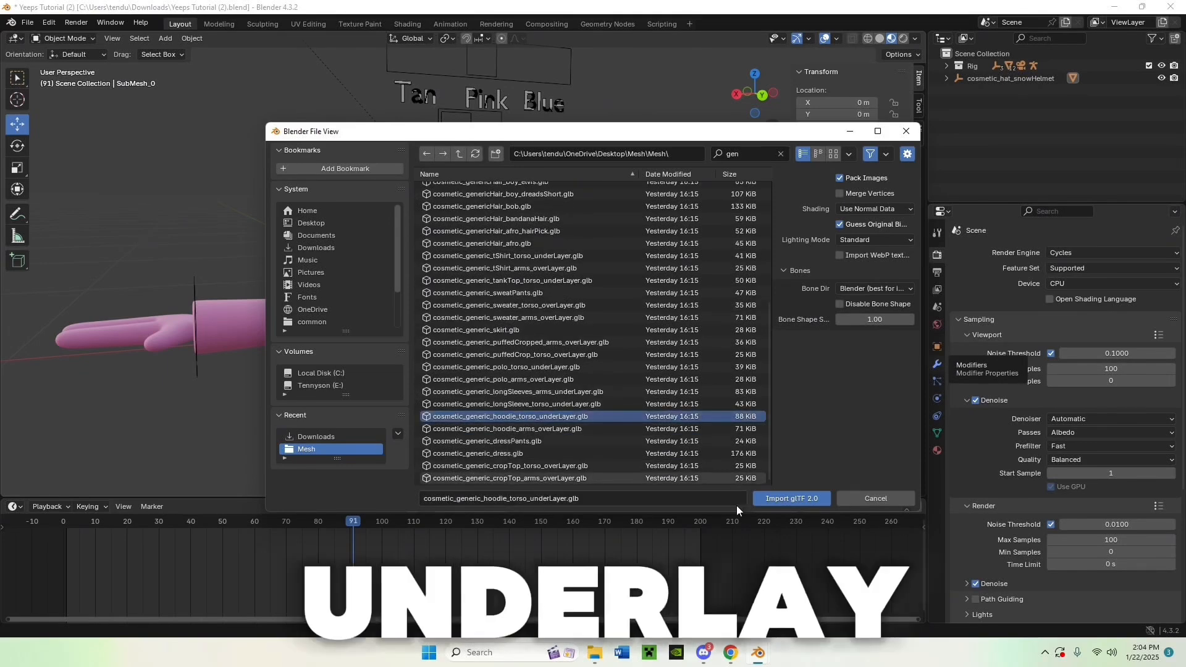
pyautogui.click(791, 498)
# Rotate the imported hoodie torso by 90° in the right orthographic view to align it with the body.
pyautogui.moveTo(569, 382); pyautogui.dragTo(416, 338, button='middle')
pyautogui.moveTo(628, 403); pyautogui.dragTo(783, 333, button='middle')
pyautogui.click(757, 91)
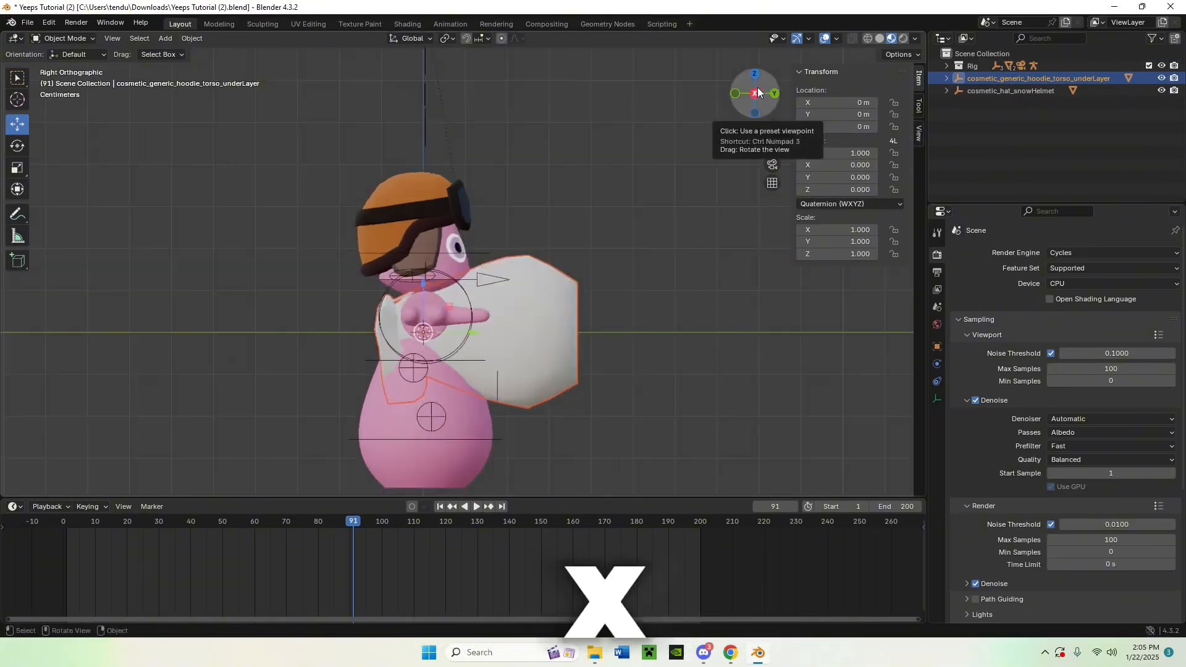
pyautogui.write('rx90')
pyautogui.press('Return')
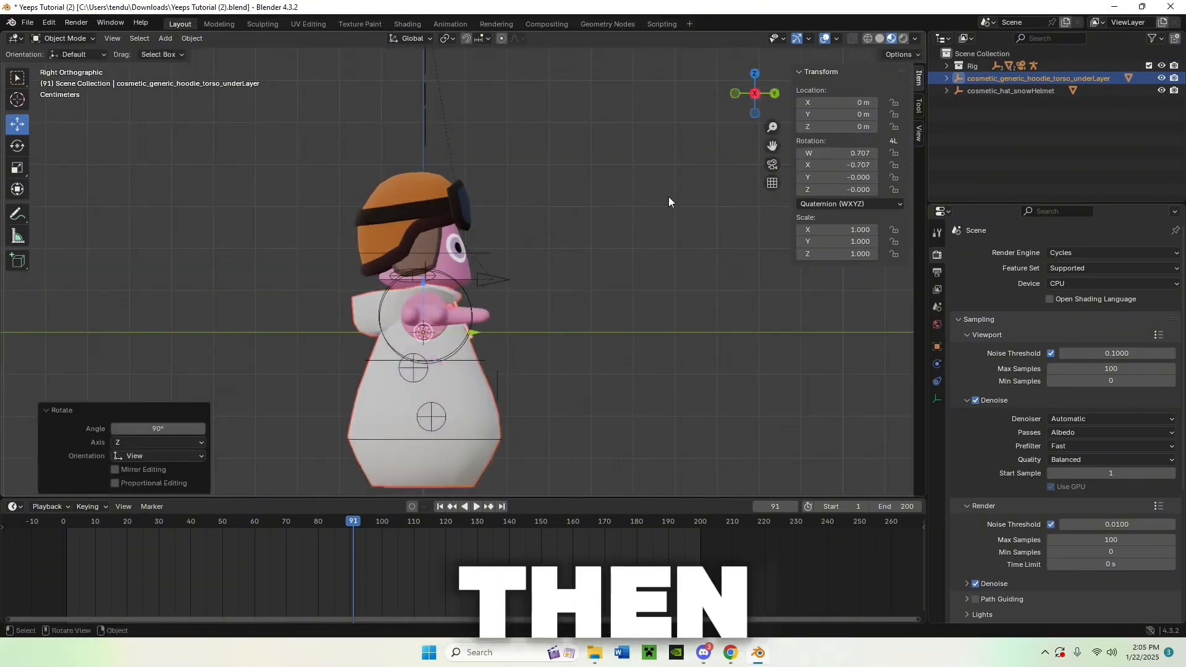
# Try the existing DefaultMaterial.001 on the hoodie torso mesh and inspect its colour on the character.
pyautogui.moveTo(668, 196); pyautogui.dragTo(499, 217, button='middle')
pyautogui.click(528, 381)
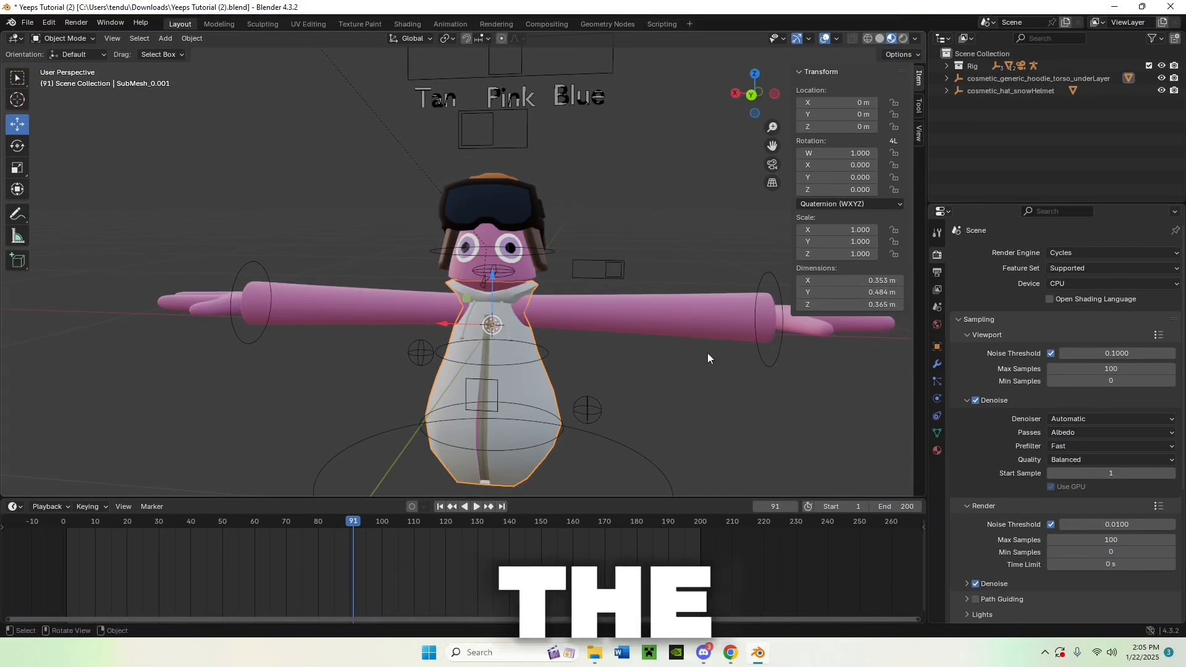
pyautogui.click(937, 453)
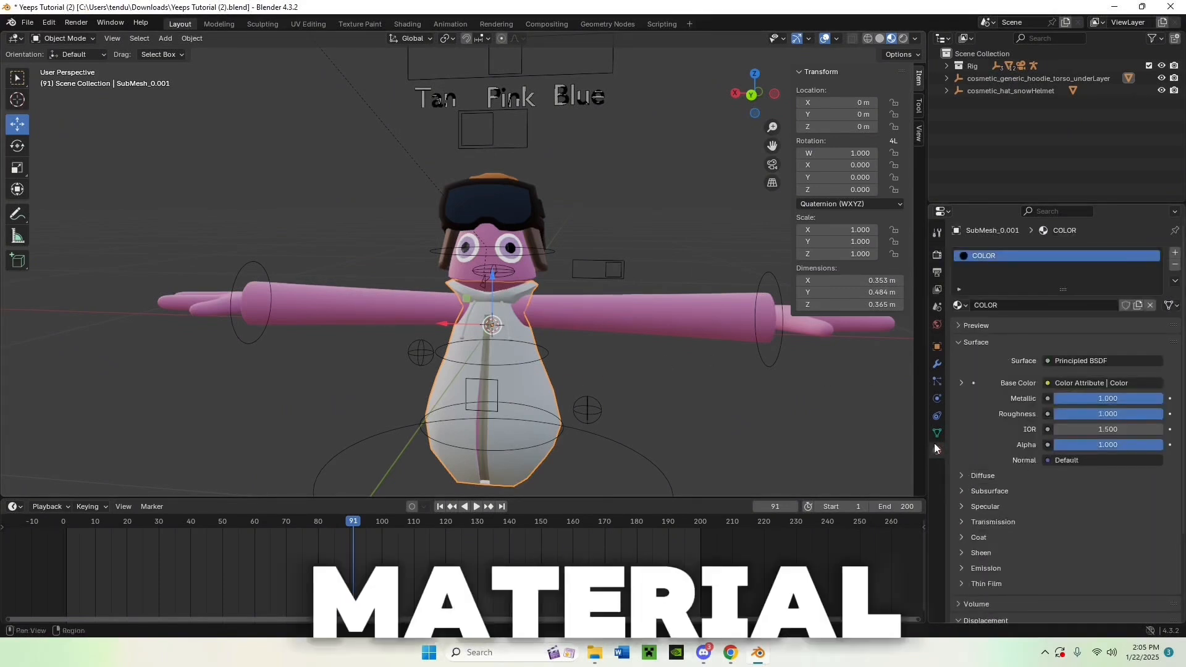
pyautogui.click(959, 305)
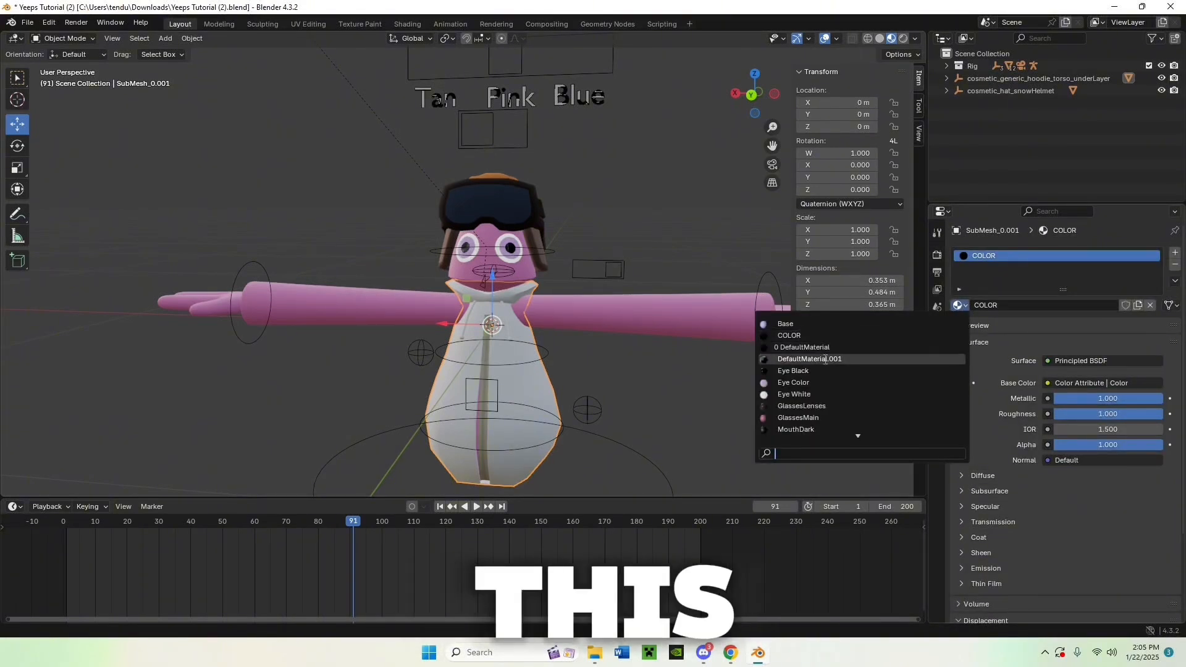
pyautogui.scroll(5, 838, 398)
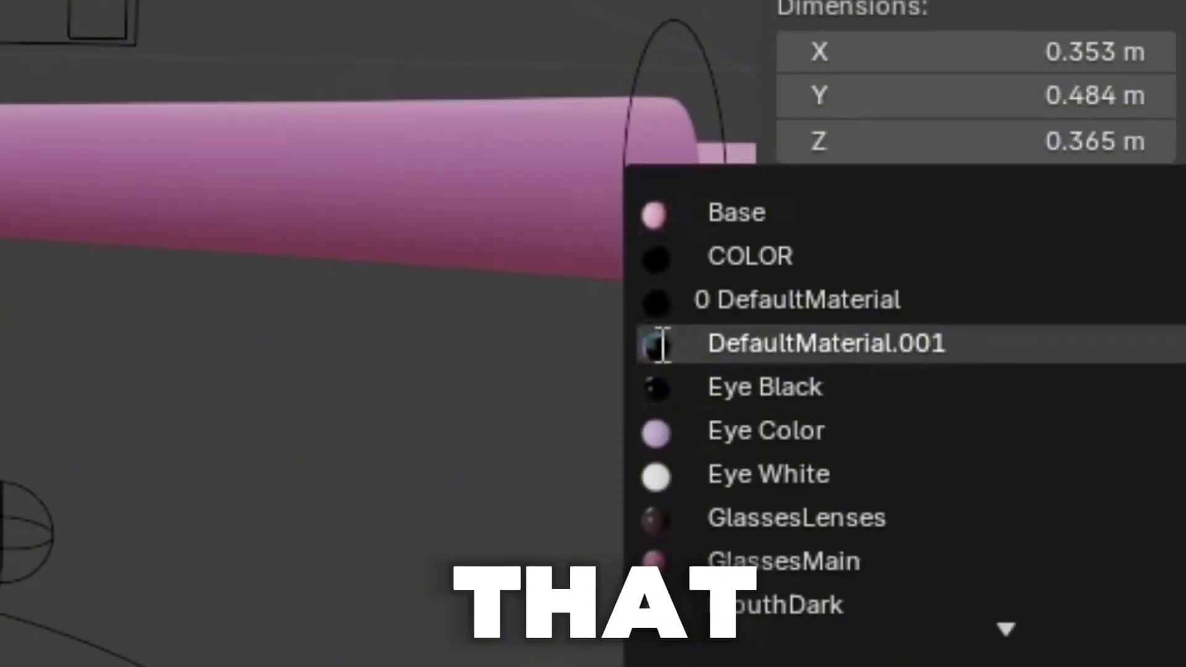
pyautogui.click(772, 360)
pyautogui.moveTo(654, 371); pyautogui.dragTo(755, 403, button='middle')
pyautogui.scroll(5, 591, 343)
pyautogui.scroll(-5, 591, 342)
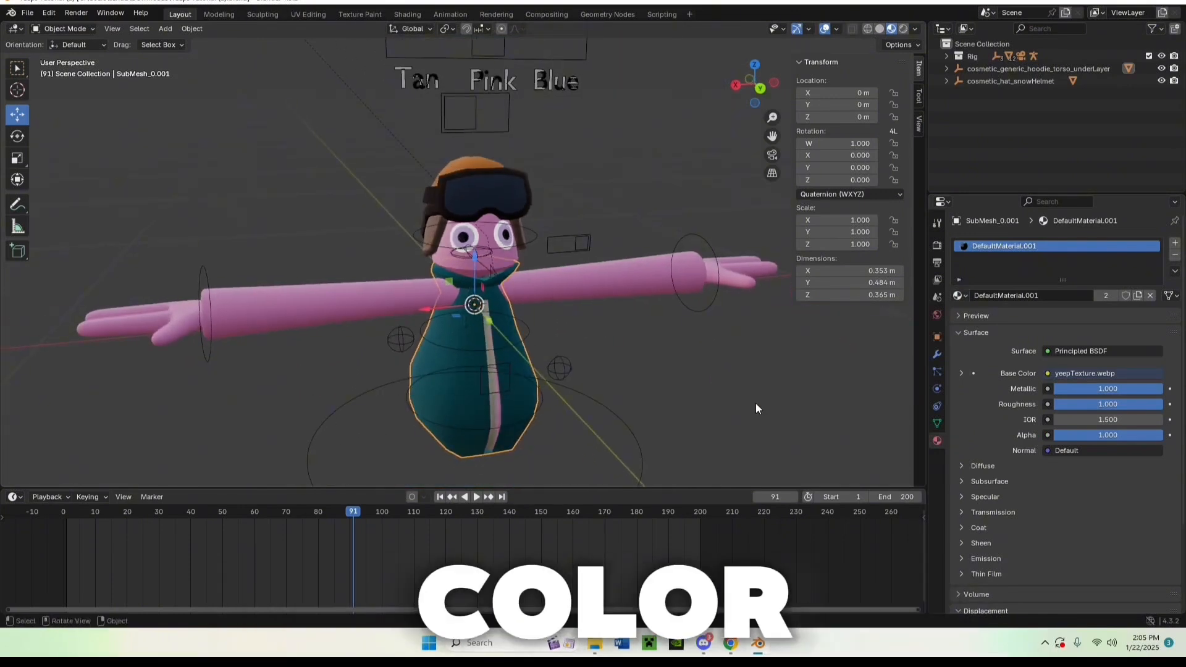
pyautogui.moveTo(599, 310); pyautogui.dragTo(647, 351, button='middle')
pyautogui.scroll(5, 553, 363)
pyautogui.scroll(-5, 553, 363)
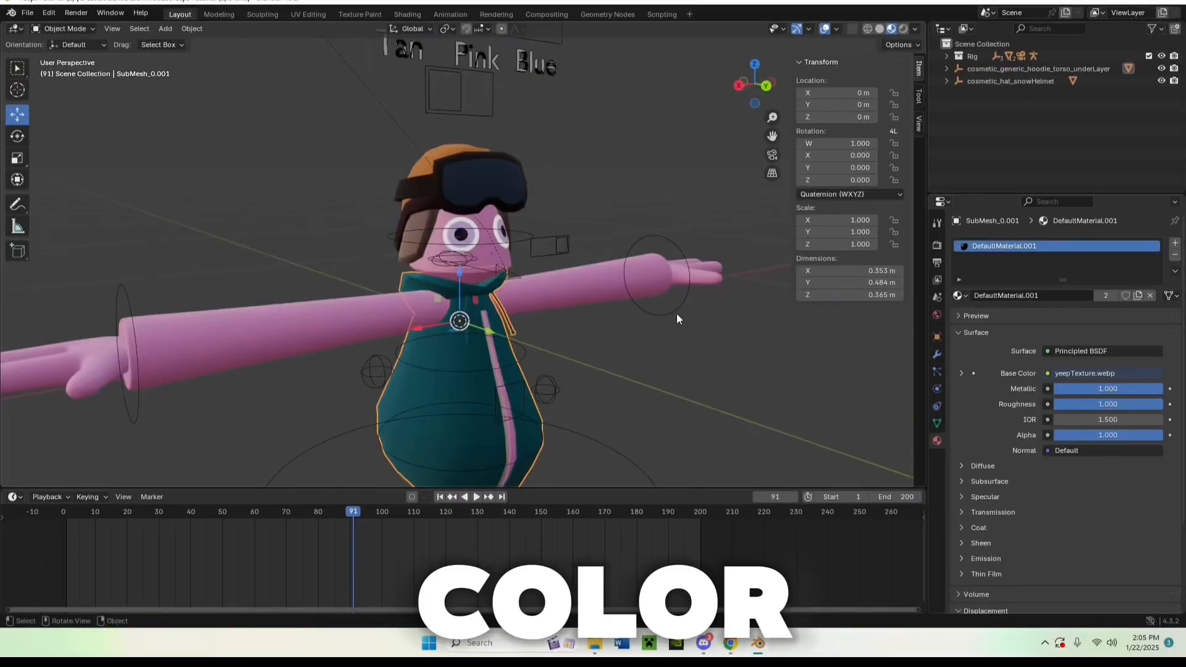
# Replace the hoodie torso's material with a new one and set its base color to light blue.
pyautogui.moveTo(676, 319); pyautogui.dragTo(536, 401, button='middle')
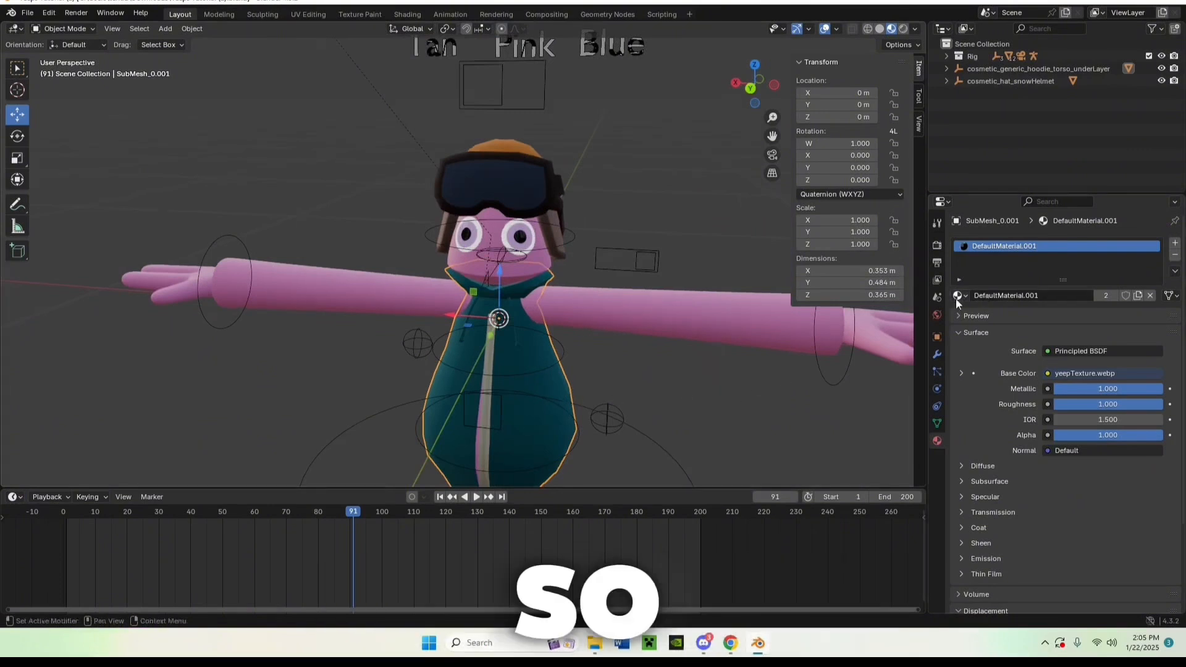
pyautogui.click(1175, 256)
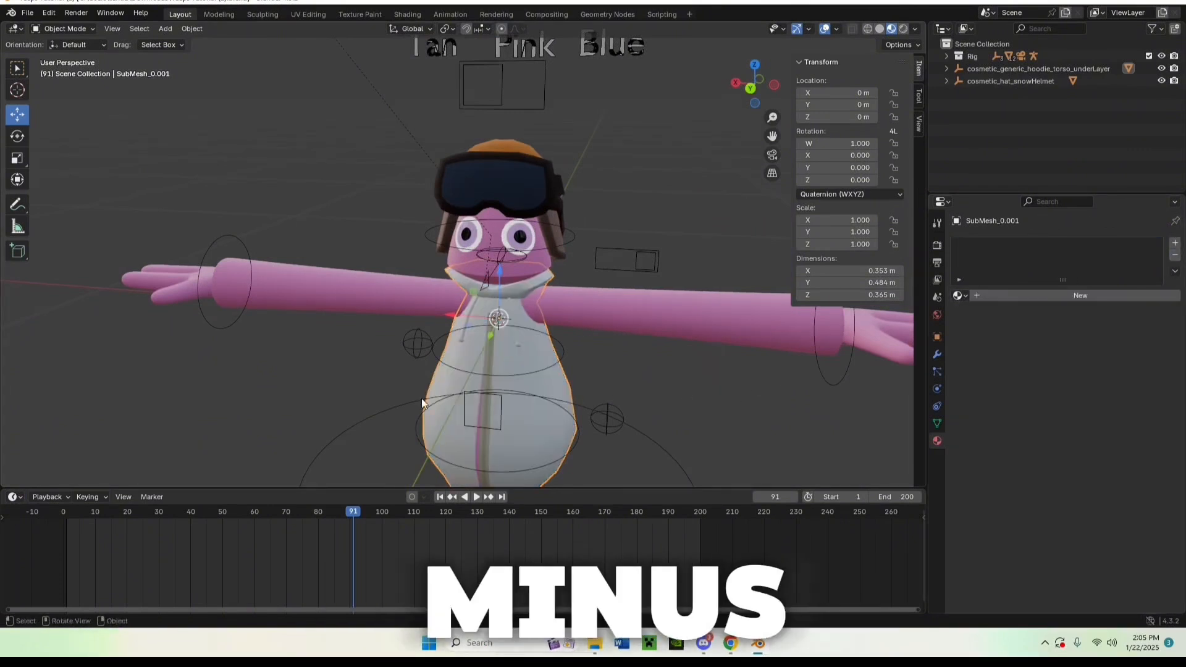
pyautogui.click(1055, 296)
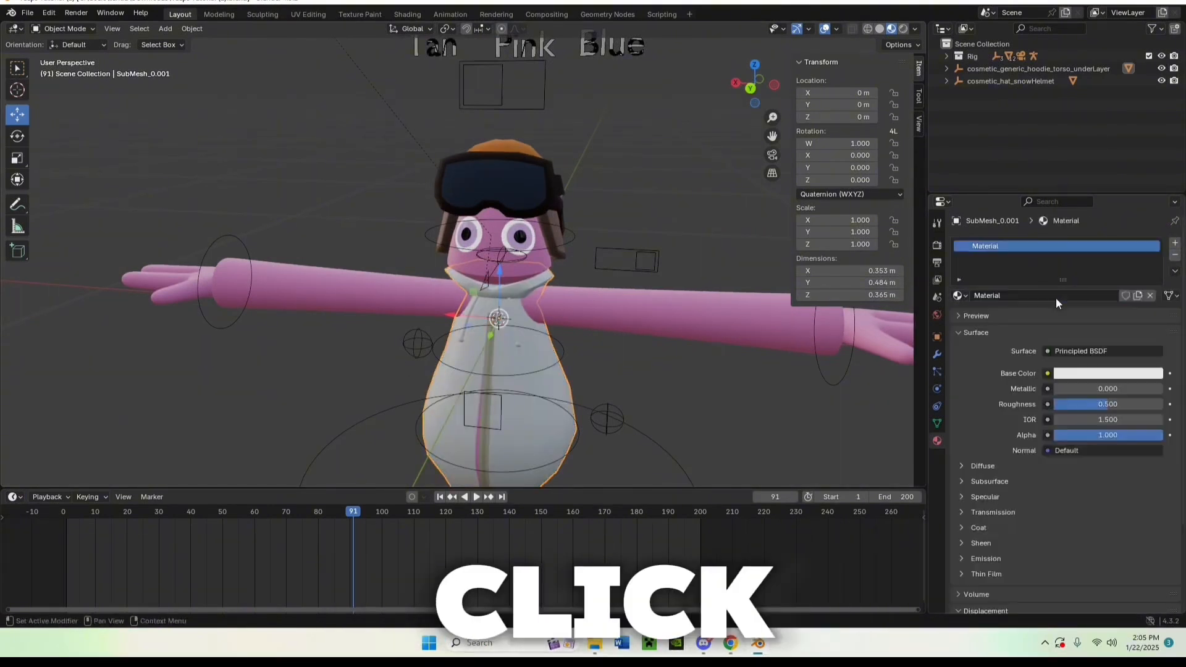
pyautogui.click(1079, 374)
pyautogui.moveTo(1085, 214); pyautogui.dragTo(1066, 235)
pyautogui.moveTo(809, 398); pyautogui.dragTo(628, 347, button='middle')
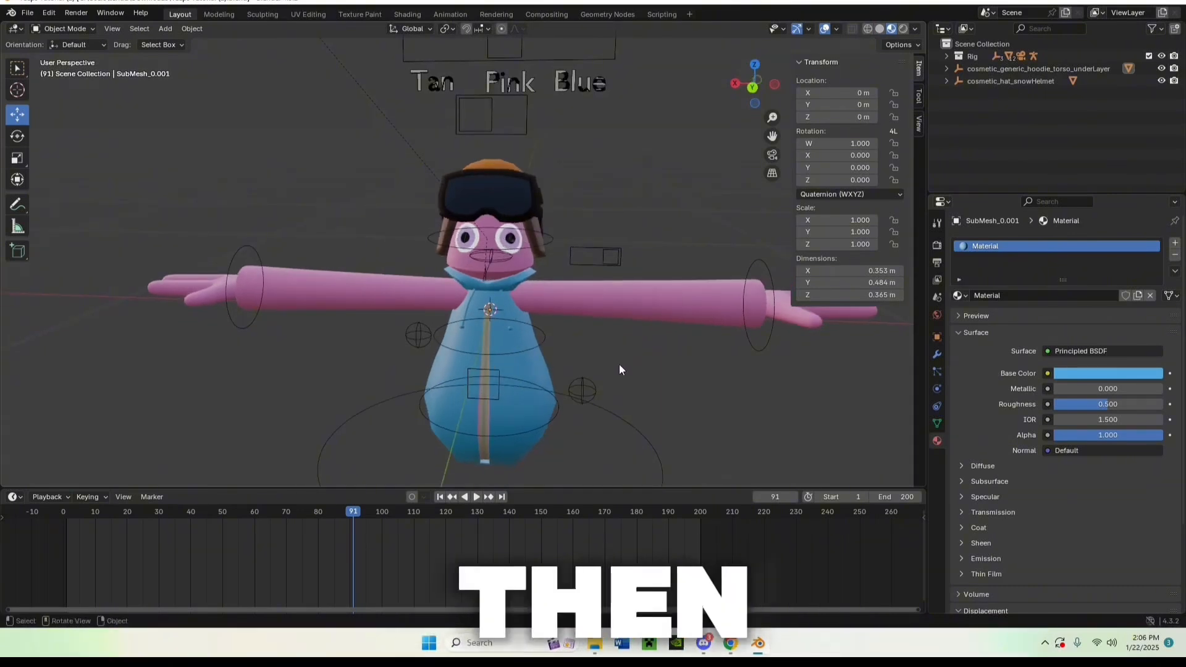
# Import the cosmetic_generic_sweater_torso_overLayer glTF mesh into the scene.
pyautogui.scroll(-2, 620, 368)
pyautogui.click(25, 13)
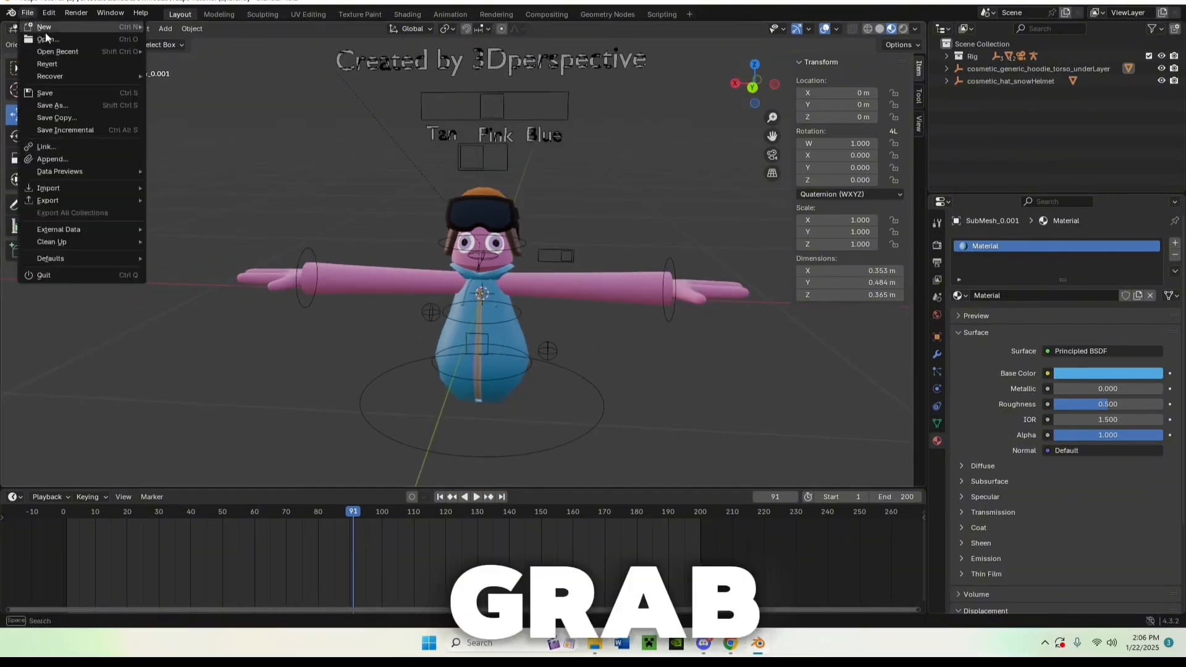
pyautogui.moveTo(56, 188)
pyautogui.click(244, 308)
pyautogui.moveTo(616, 374); pyautogui.dragTo(748, 355, button='middle')
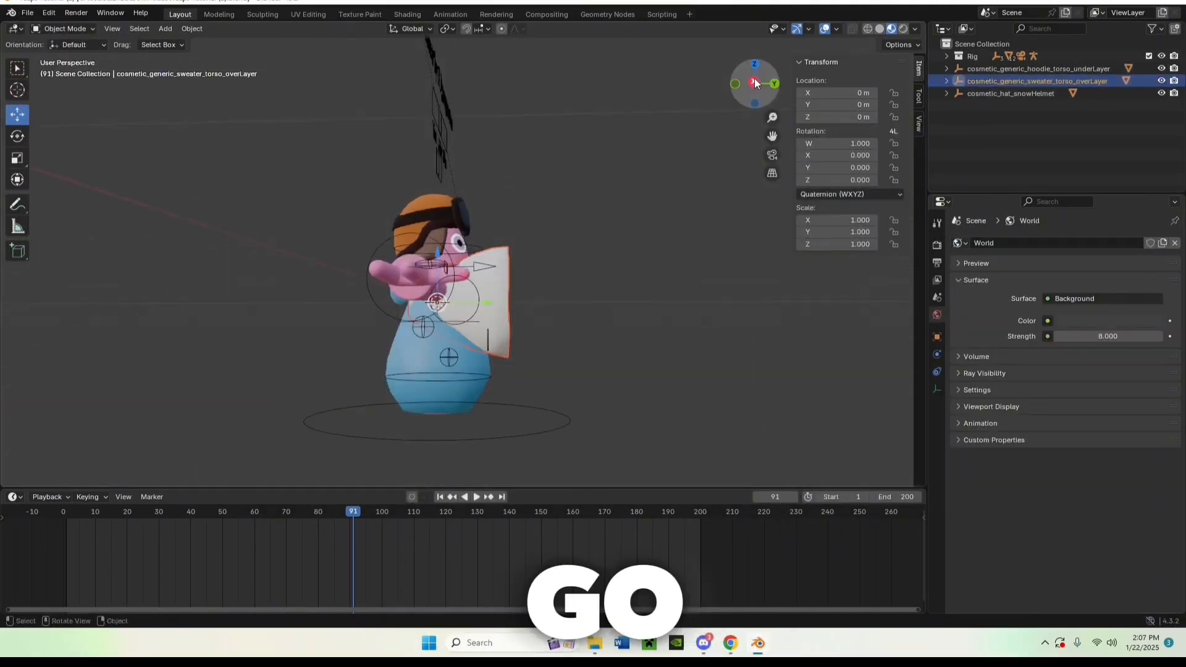
# Rotate the imported sweater torso by 90° in the right orthographic view to align it with the body.
pyautogui.click(754, 83)
pyautogui.write('r90')
pyautogui.press('Return')
pyautogui.moveTo(679, 180); pyautogui.dragTo(576, 196, button='middle')
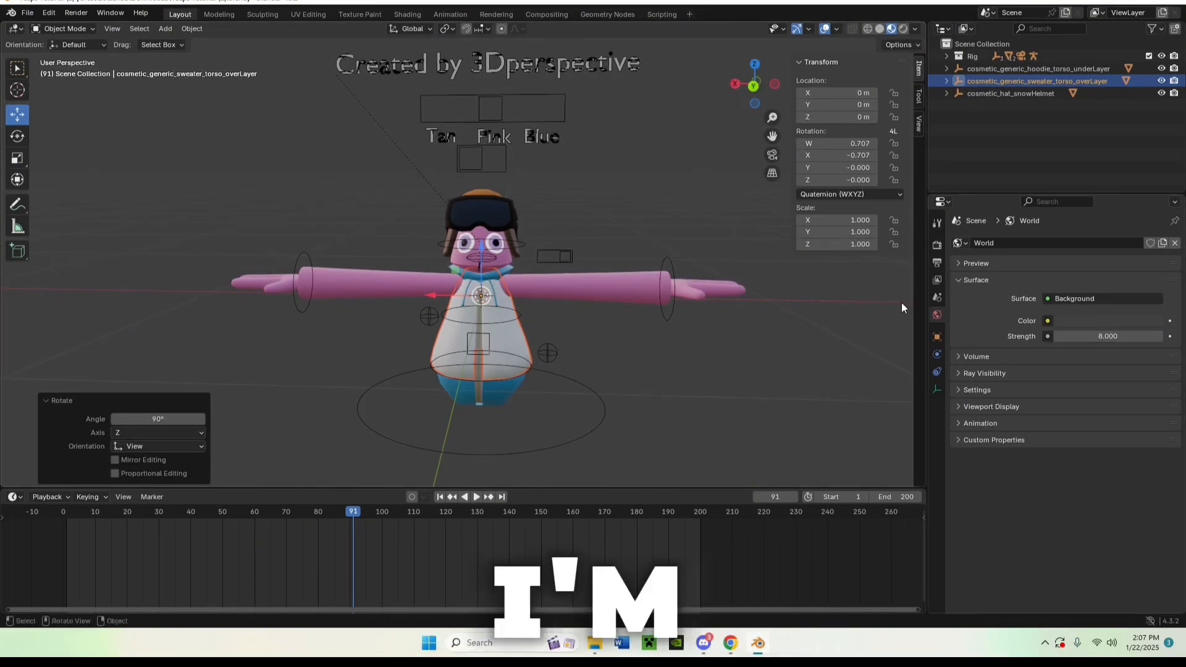
# Replace the sweater mesh's material with a new one and set its base color to yellow.
pyautogui.click(522, 353)
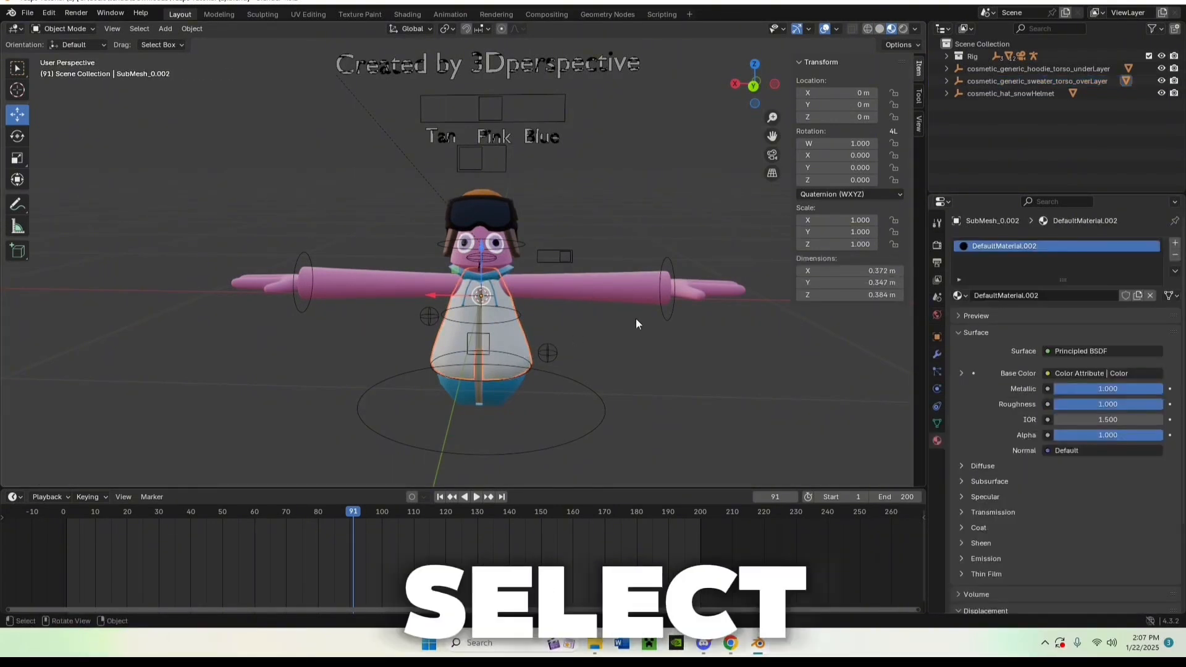
pyautogui.click(958, 295)
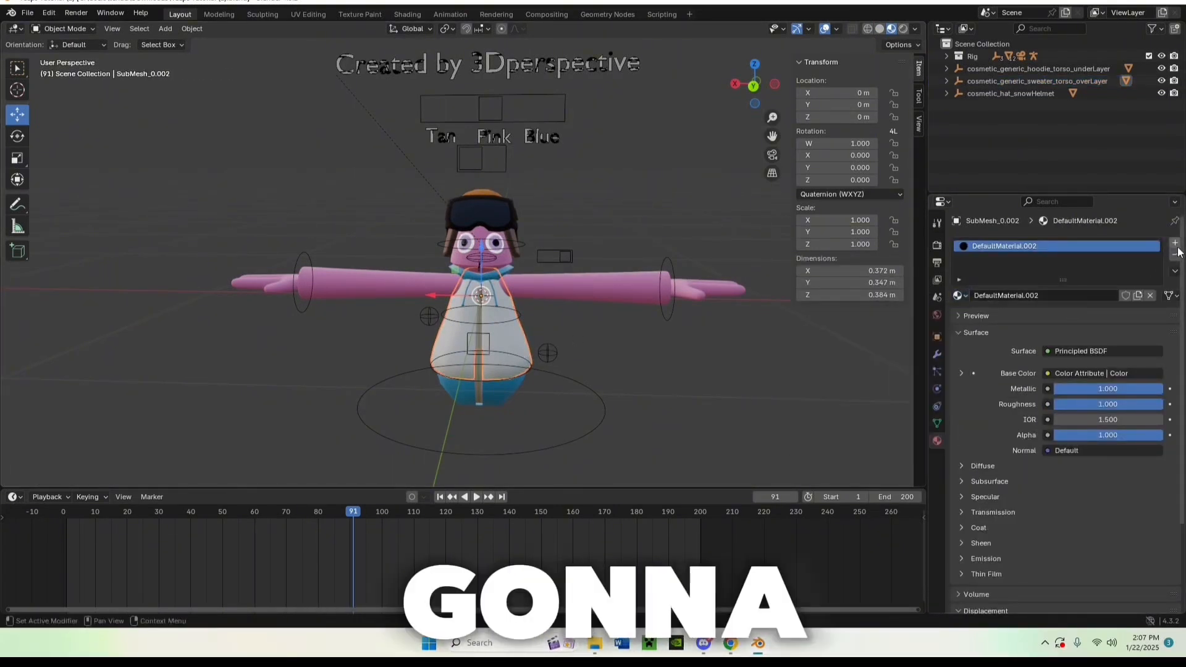
pyautogui.click(1150, 296)
pyautogui.click(1050, 295)
pyautogui.click(1056, 373)
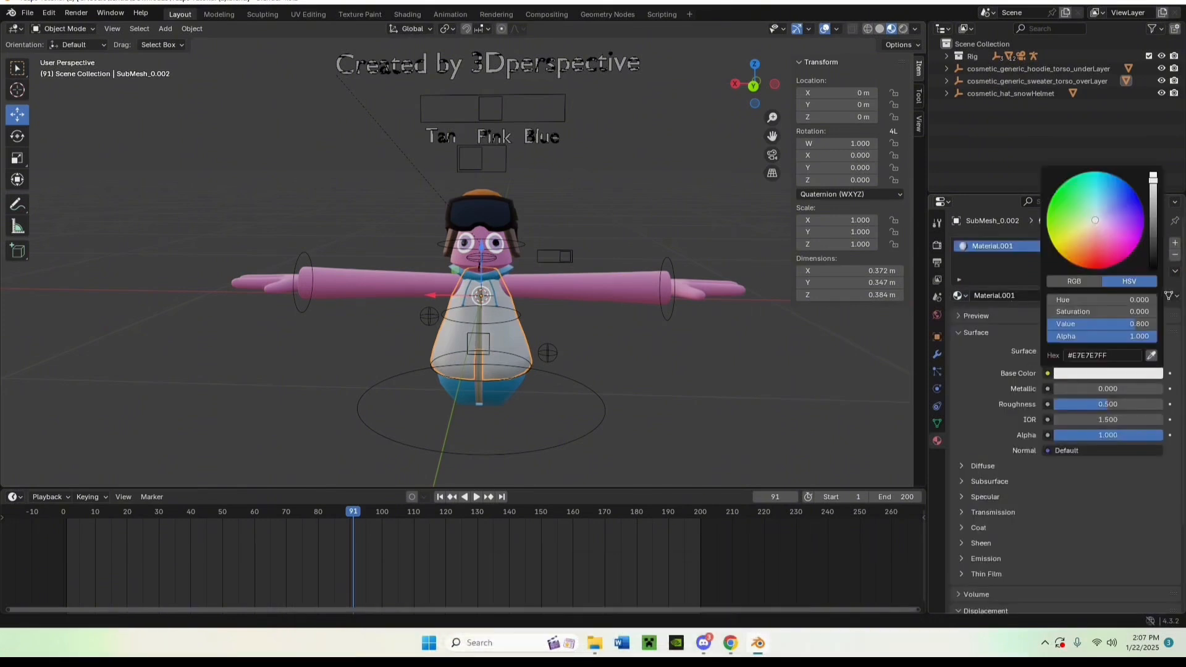
pyautogui.moveTo(1079, 230); pyautogui.dragTo(1062, 231)
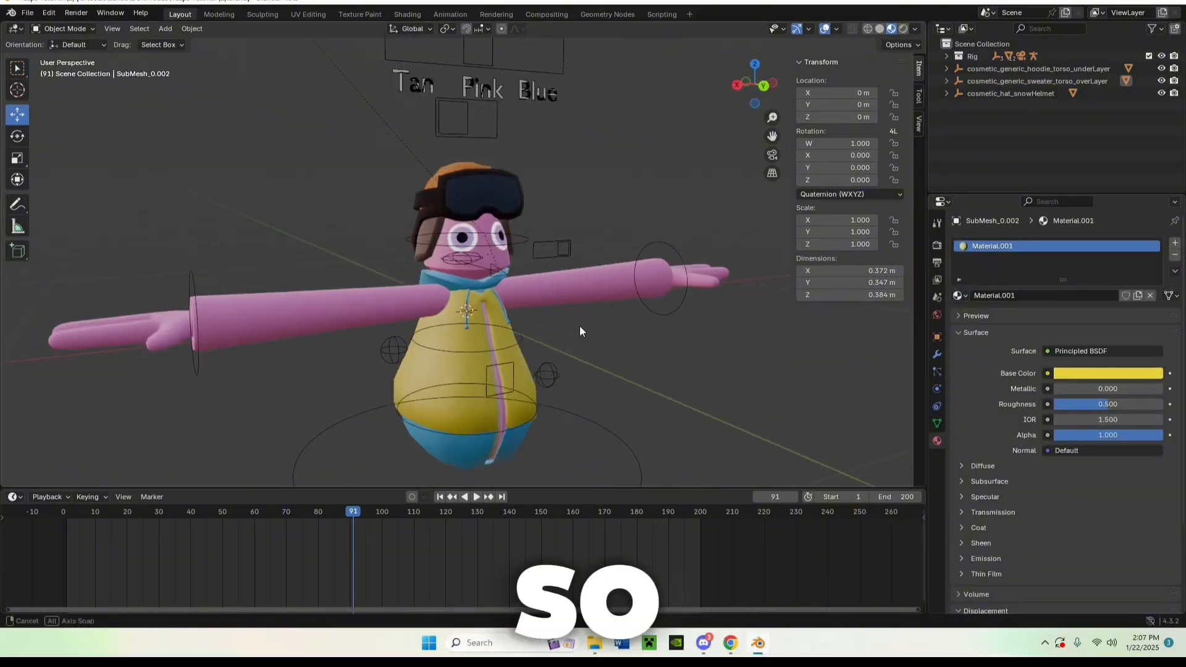
pyautogui.moveTo(579, 325); pyautogui.dragTo(594, 307, button='middle')
# Assign the hoodie's blue material, named Material, to both of the character's arms.
pyautogui.click(610, 280)
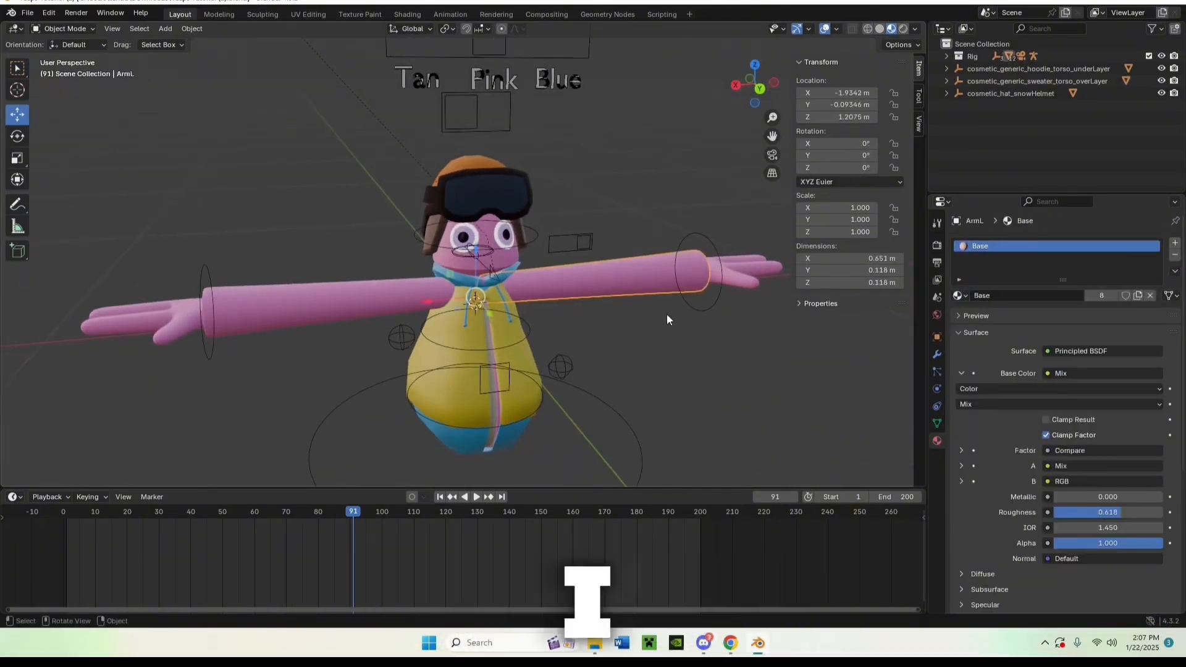
pyautogui.moveTo(461, 294); pyautogui.dragTo(509, 281, button='middle')
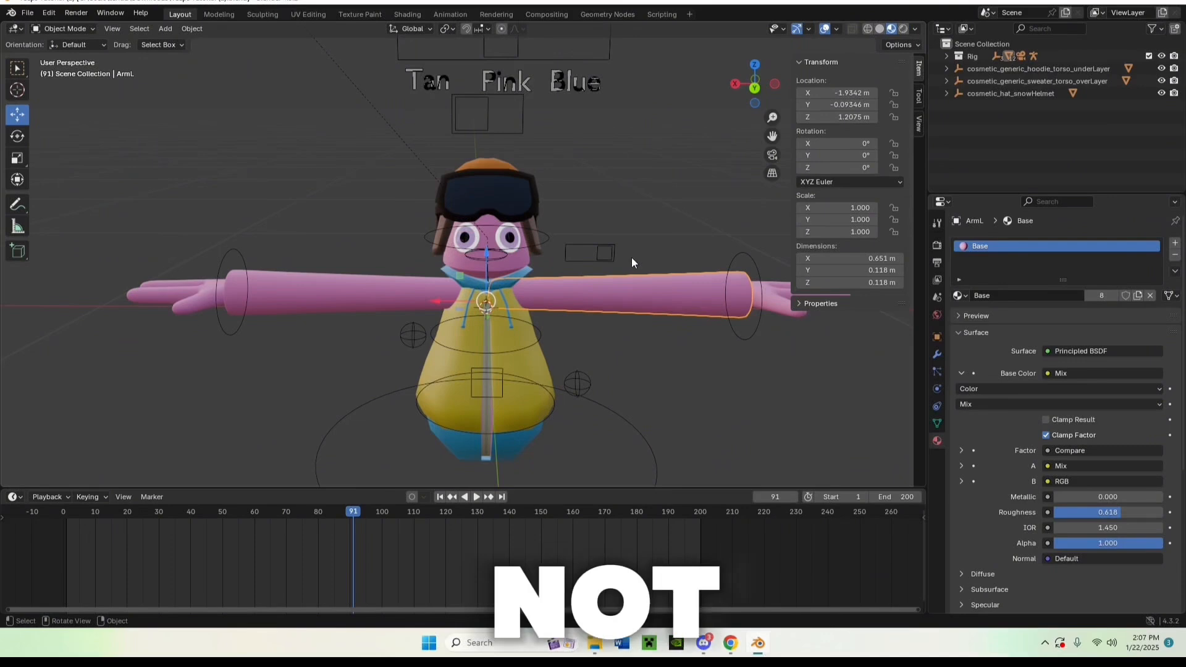
pyautogui.moveTo(603, 190); pyautogui.dragTo(652, 205, button='middle')
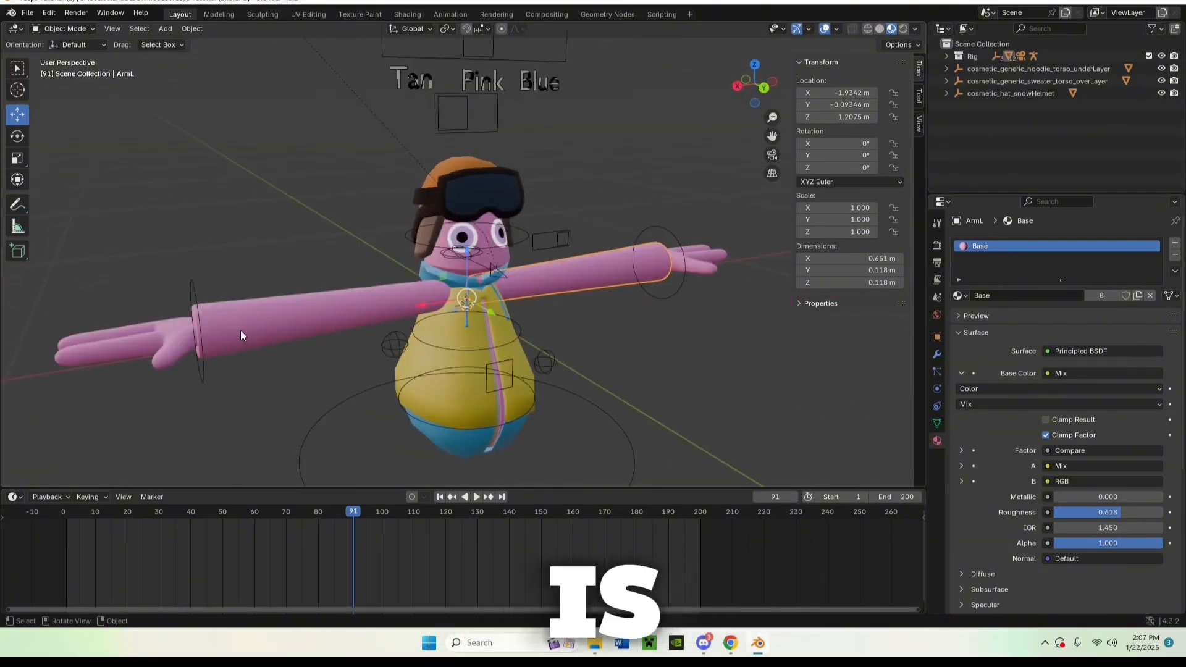
pyautogui.click(587, 279)
pyautogui.moveTo(672, 308); pyautogui.dragTo(623, 305, button='middle')
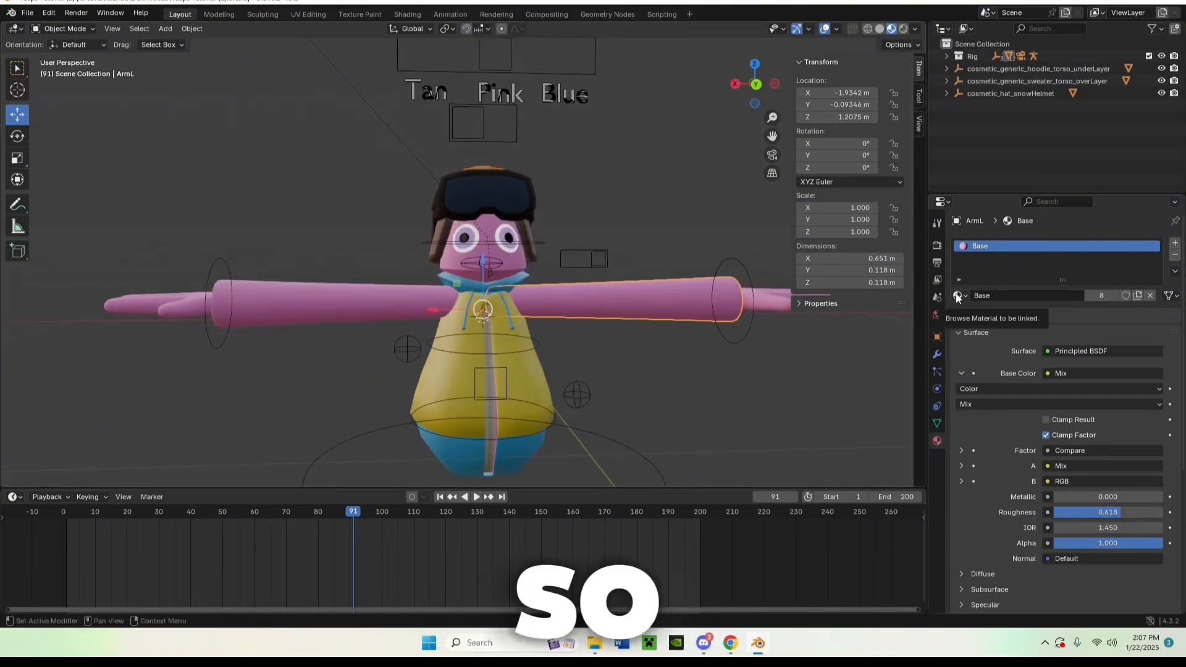
pyautogui.click(959, 296)
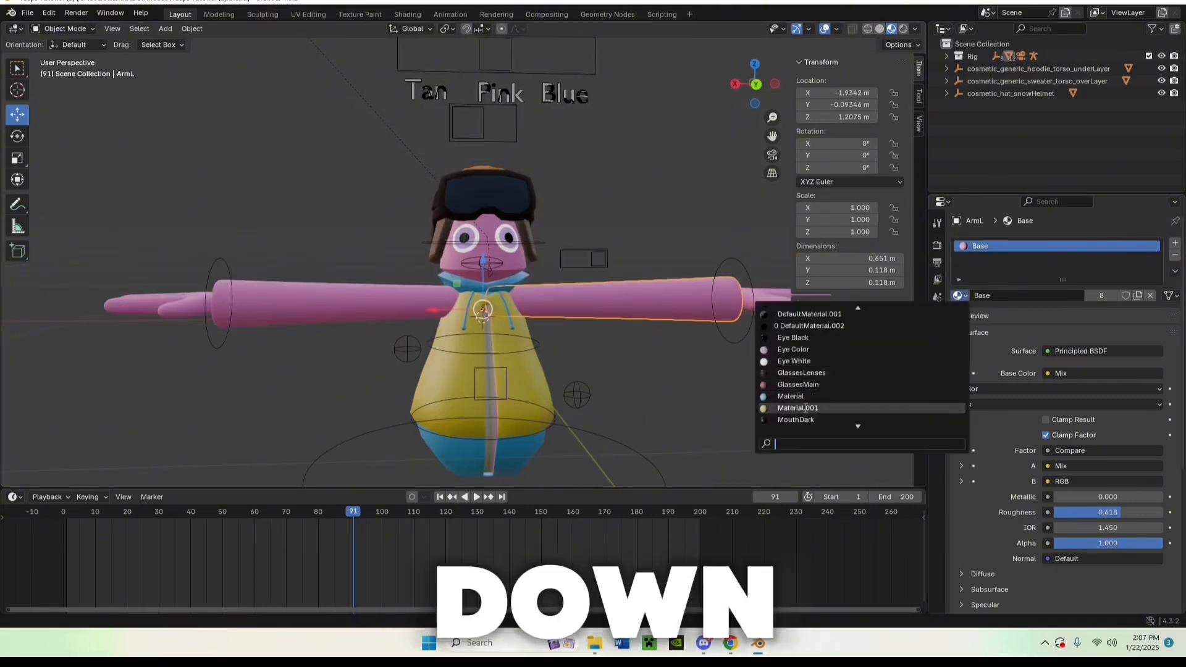
pyautogui.click(803, 396)
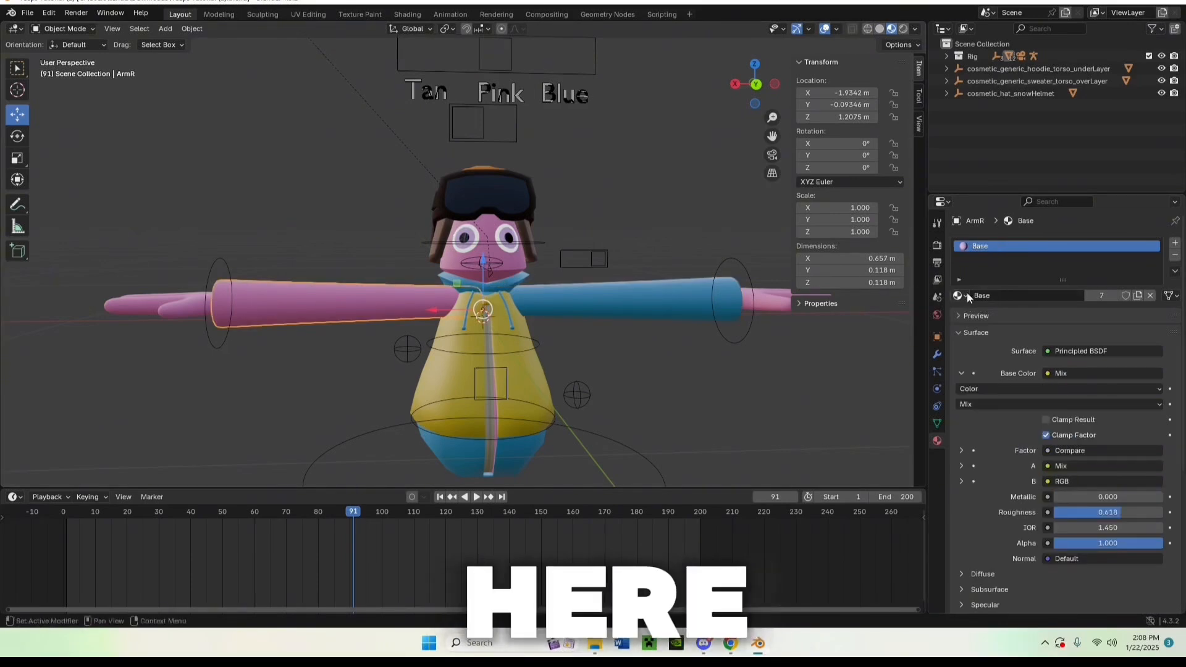
pyautogui.click(966, 294)
pyautogui.click(791, 402)
# Shift the base color of the shared hoodie and arm material to a paler, less saturated blue and inspect it up close.
pyautogui.moveTo(659, 370); pyautogui.dragTo(706, 384, button='middle')
pyautogui.scroll(-2, 706, 384)
pyautogui.click(1062, 372)
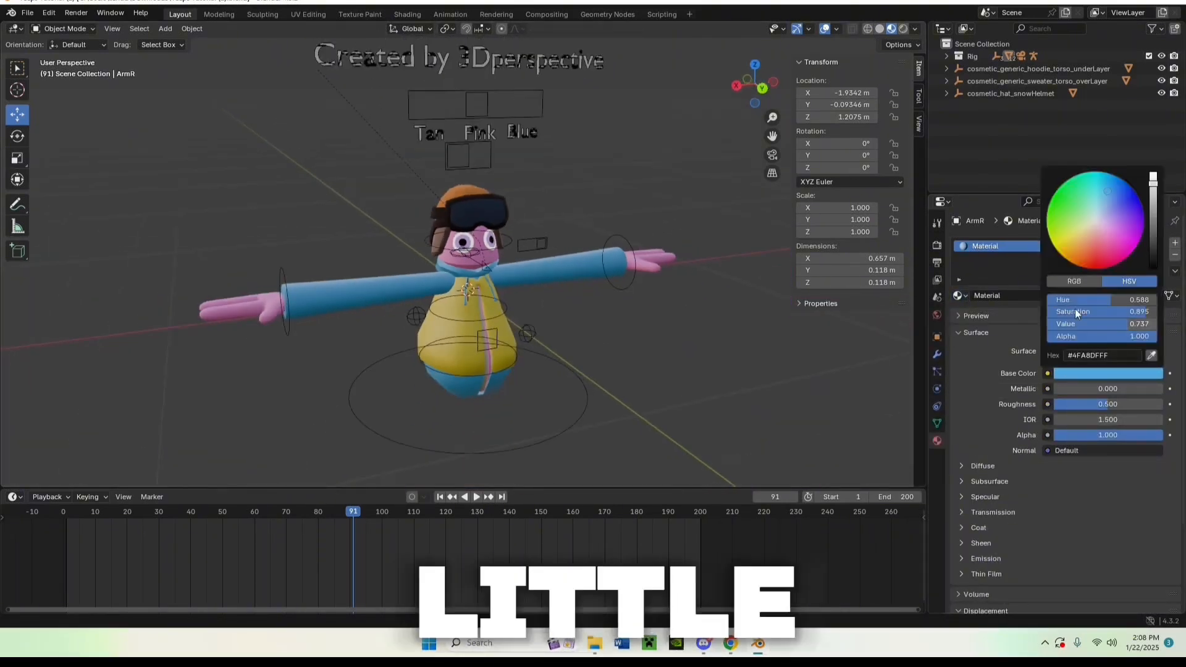
pyautogui.moveTo(1108, 193); pyautogui.dragTo(1104, 201)
pyautogui.moveTo(745, 346); pyautogui.dragTo(554, 354, button='middle')
pyautogui.scroll(2, 684, 334)
pyautogui.scroll(3, 561, 332)
pyautogui.scroll(-3, 561, 331)
pyautogui.scroll(5, 554, 354)
pyautogui.scroll(-6, 554, 347)
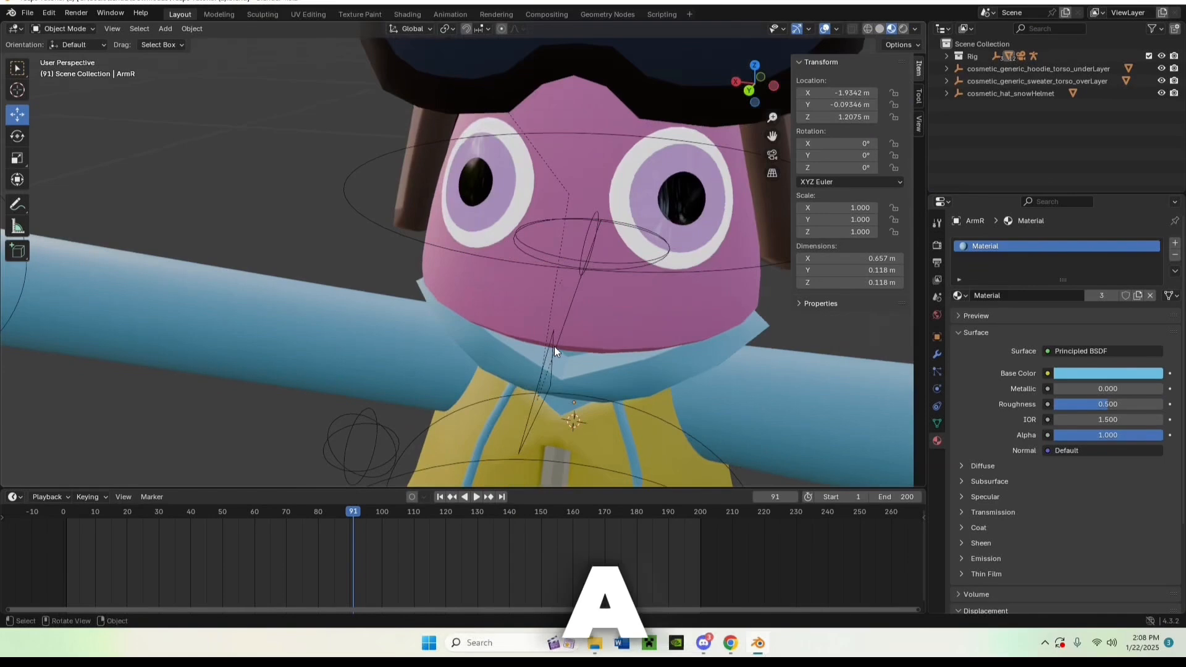
# In the glTF 2.0 import, filter the files by "labrat" and import cosmetic_zipper_badge_LabRat.glb.
pyautogui.moveTo(710, 276); pyautogui.dragTo(657, 360, button='middle')
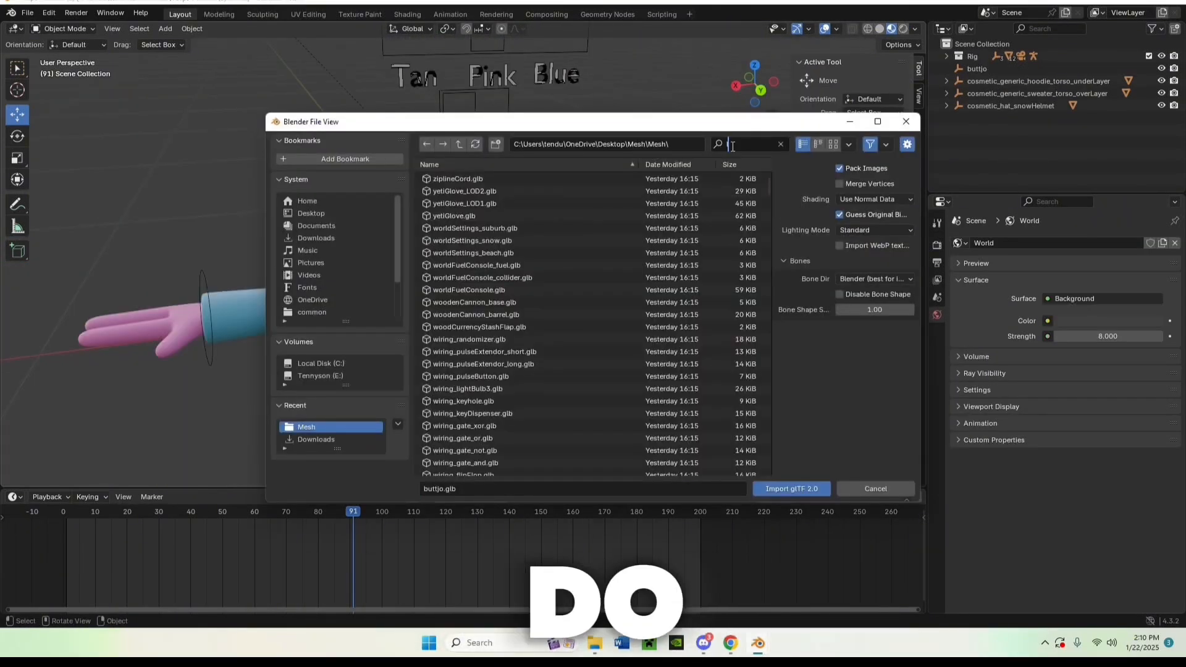
pyautogui.write('labra')
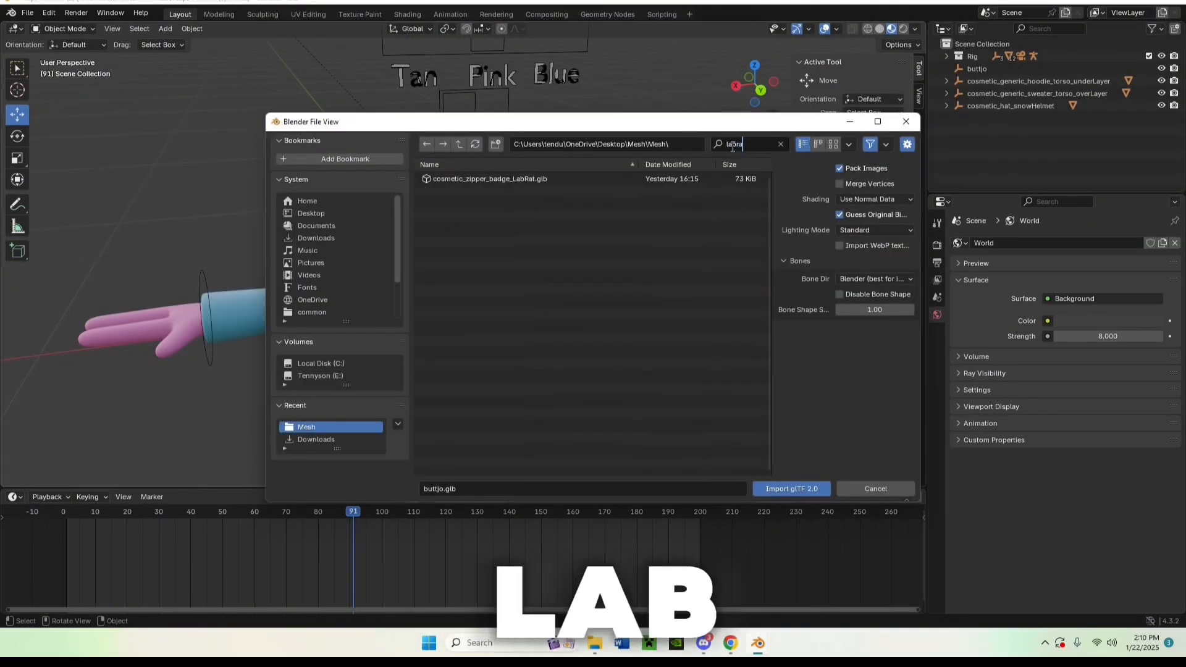
pyautogui.write('t')
pyautogui.click(490, 178)
pyautogui.click(791, 488)
# Rotate the imported LabRat badge by 90° in the right orthographic view so it hangs upright.
pyautogui.moveTo(605, 363); pyautogui.dragTo(795, 22, button='middle')
pyautogui.click(756, 83)
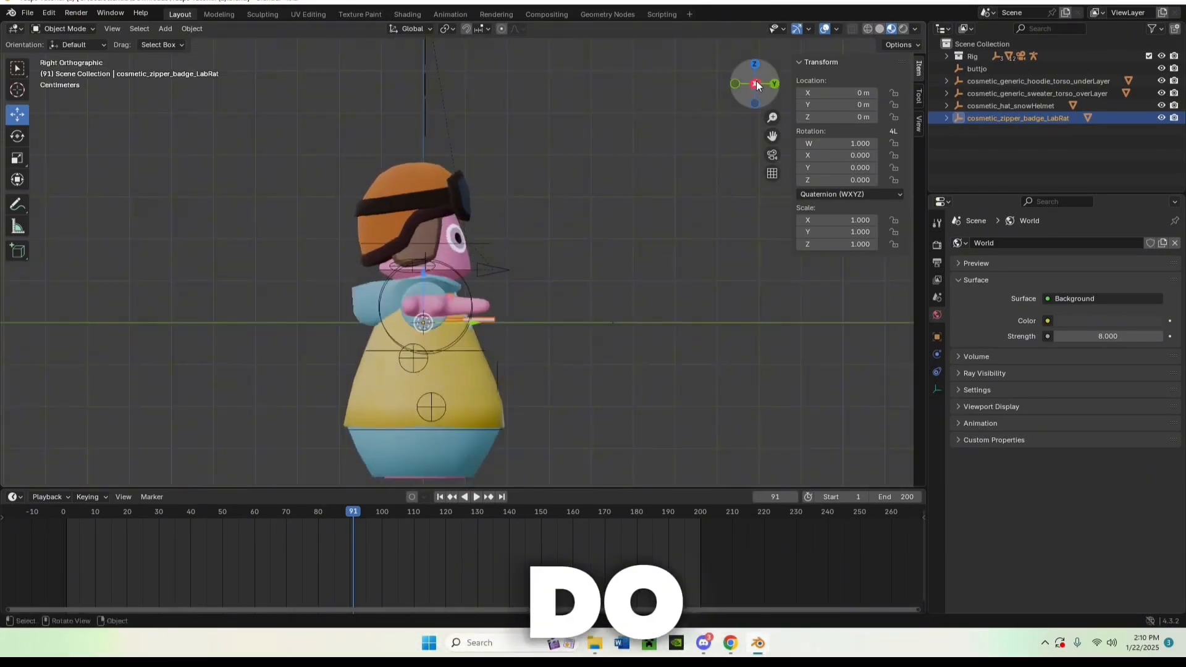
pyautogui.write('r9')
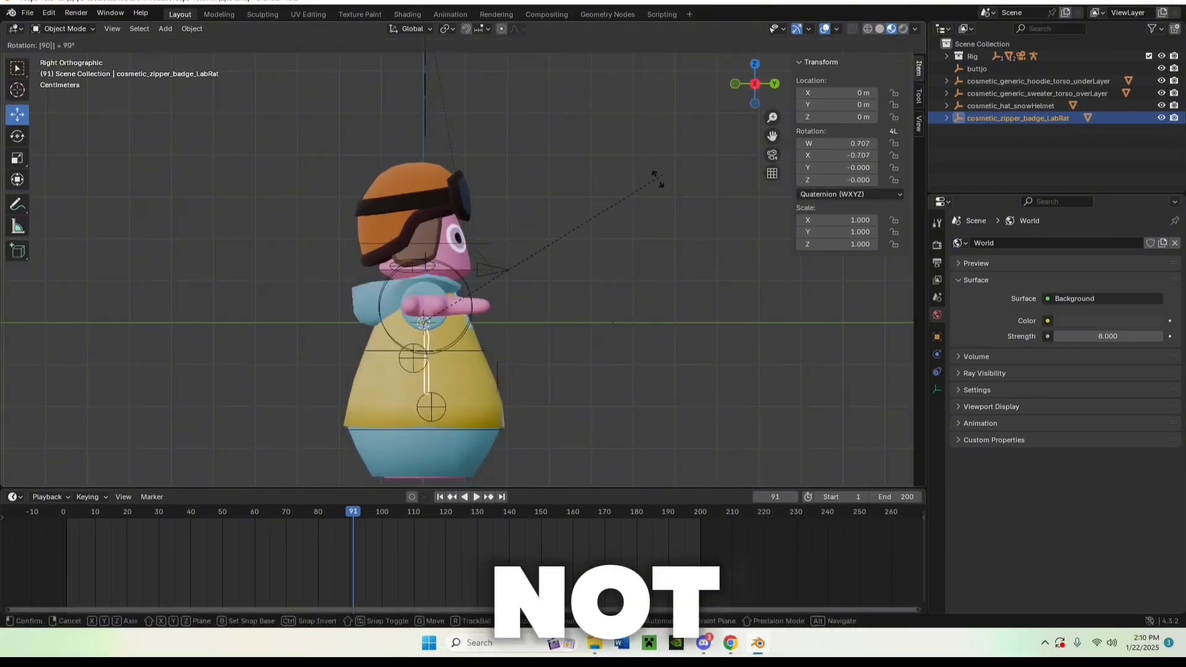
pyautogui.press('Return')
# Move the badge forward along Y to the chest, raise its mesh about 0.044 m and shift it back about 0.029 m.
pyautogui.moveTo(613, 241); pyautogui.dragTo(557, 286, button='middle')
pyautogui.press('g')
pyautogui.press('y')
pyautogui.click(610, 280)
pyautogui.moveTo(610, 280); pyautogui.dragTo(552, 325, button='middle')
pyautogui.click(488, 328)
pyautogui.moveTo(486, 271); pyautogui.dragTo(485, 254)
pyautogui.moveTo(530, 305); pyautogui.dragTo(507, 297)
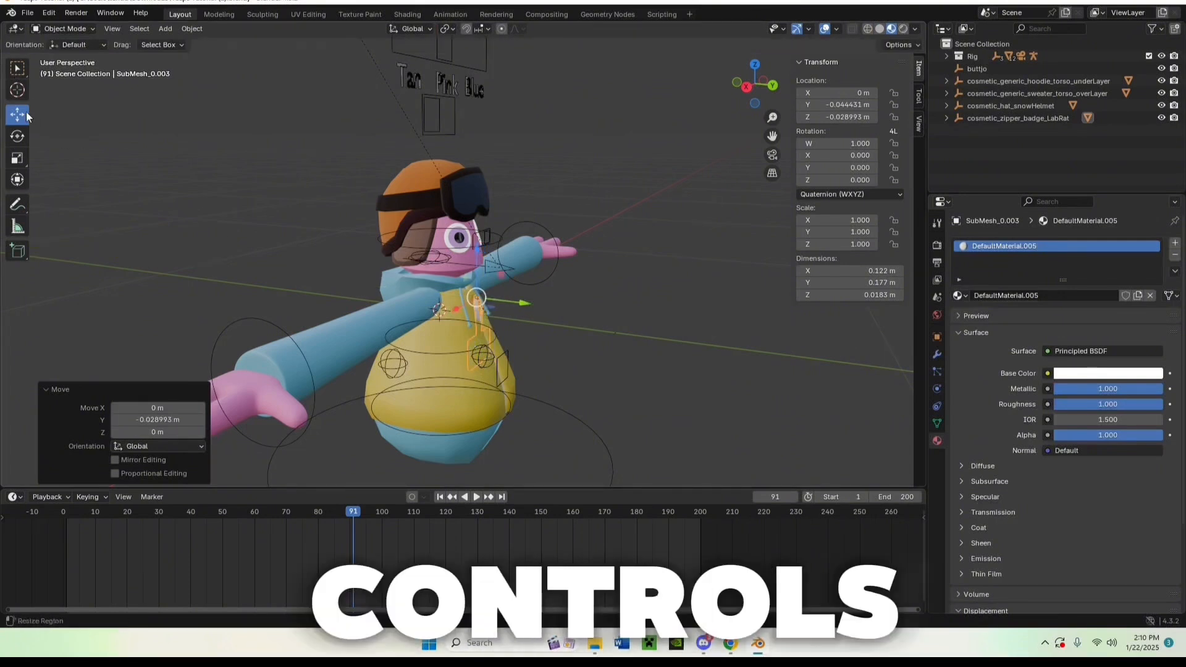
# Tilt the badge mesh by about 21° in the right orthographic view to follow the slope of the sweater.
pyautogui.moveTo(521, 251); pyautogui.dragTo(631, 250, button='middle')
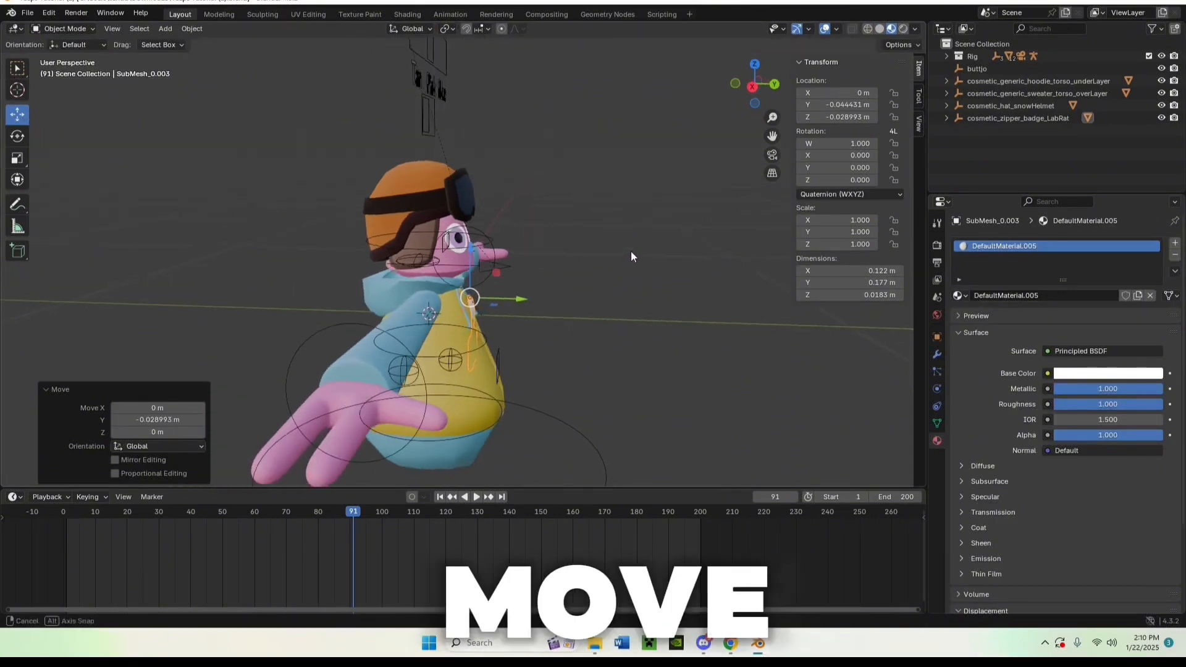
pyautogui.click(753, 88)
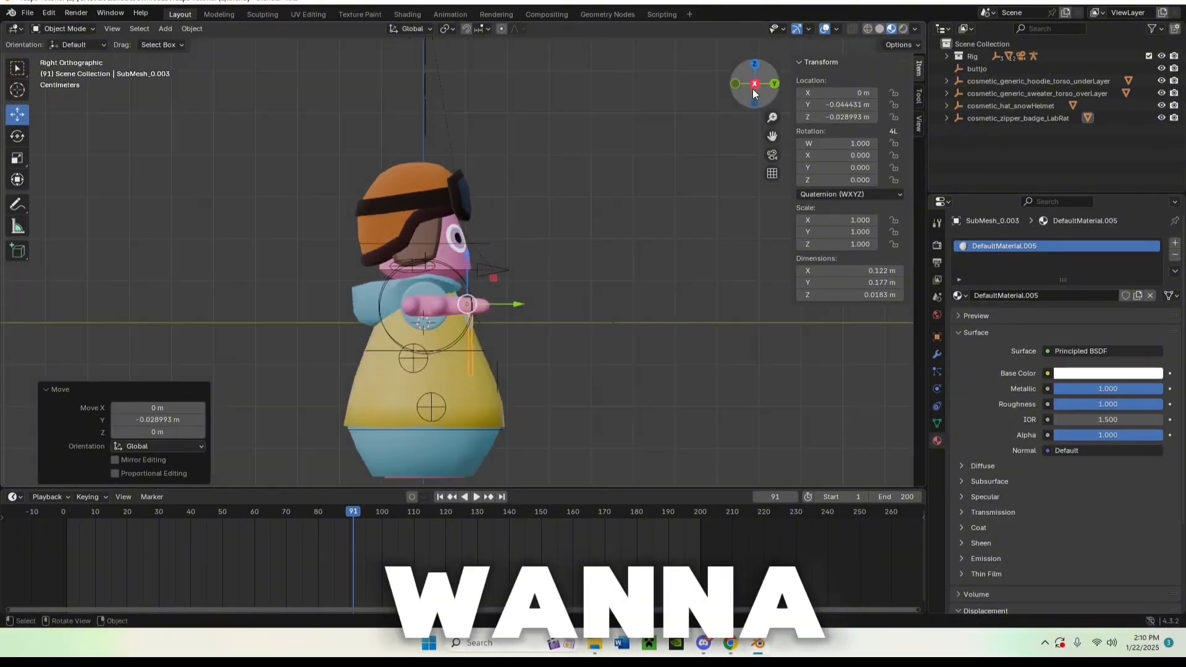
pyautogui.press('r')
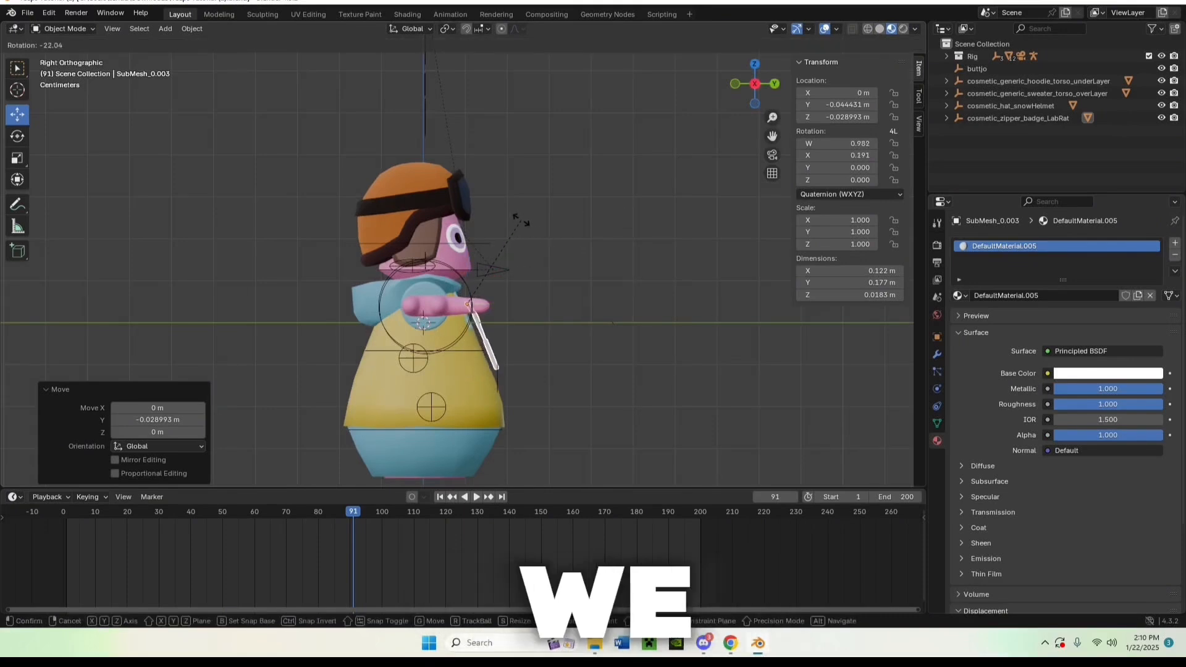
pyautogui.click(531, 223)
pyautogui.moveTo(547, 224); pyautogui.dragTo(613, 300, button='middle')
# Assign the textured DefaultMaterial.001 material to the LabRat badge mesh.
pyautogui.click(494, 349)
pyautogui.click(494, 348)
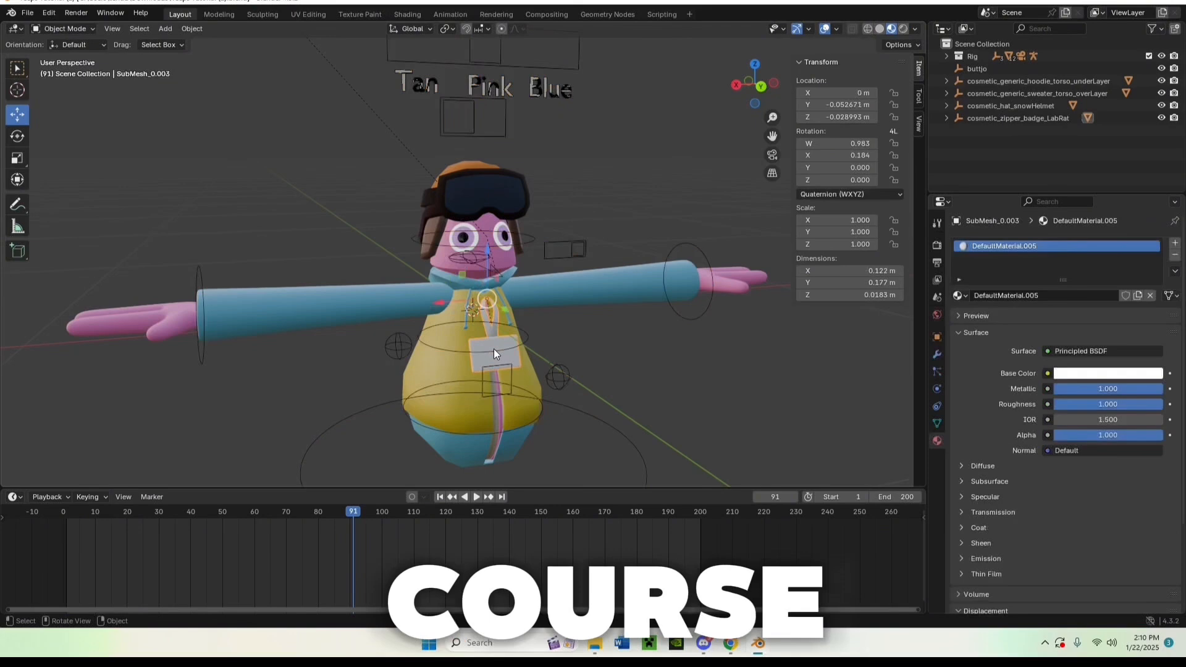
pyautogui.click(957, 295)
pyautogui.click(809, 350)
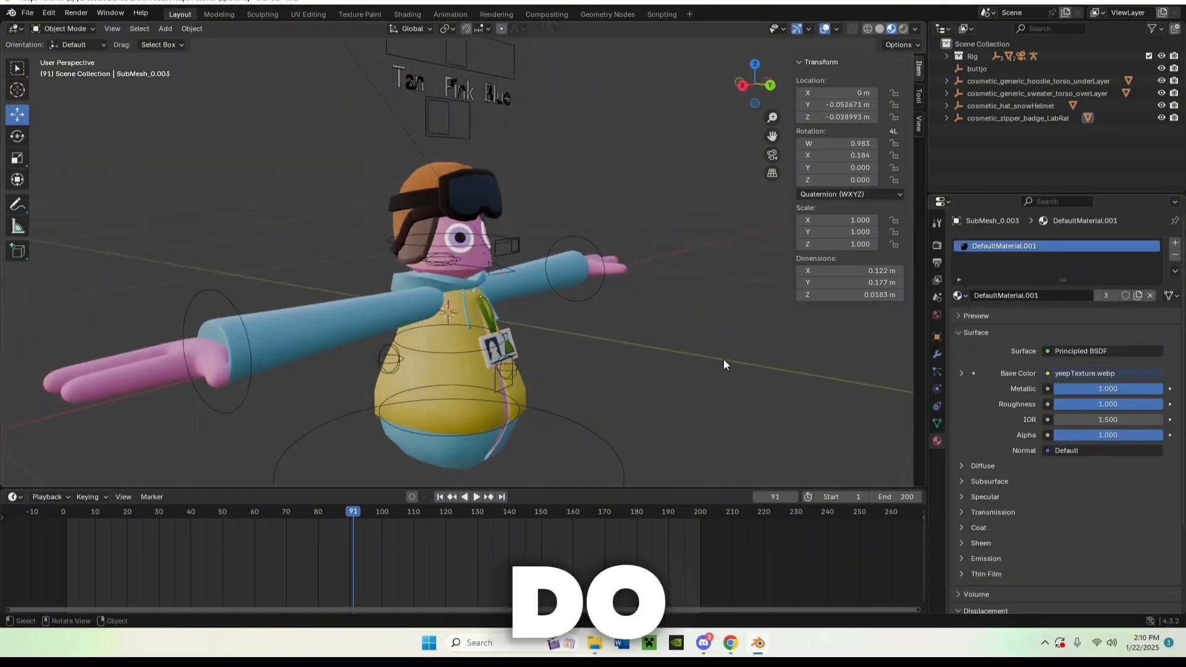
# Switch the rig to Pose Mode and move the character's right hand control inward and down beside the body.
pyautogui.moveTo(717, 351); pyautogui.dragTo(691, 321, button='middle')
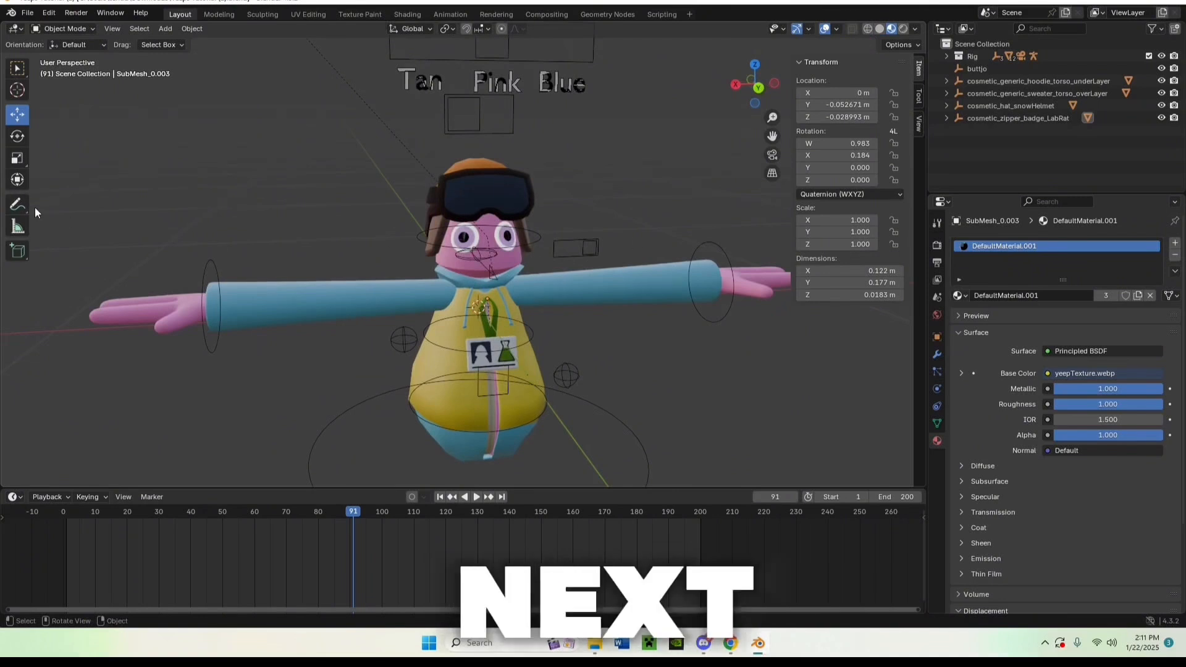
pyautogui.click(461, 90)
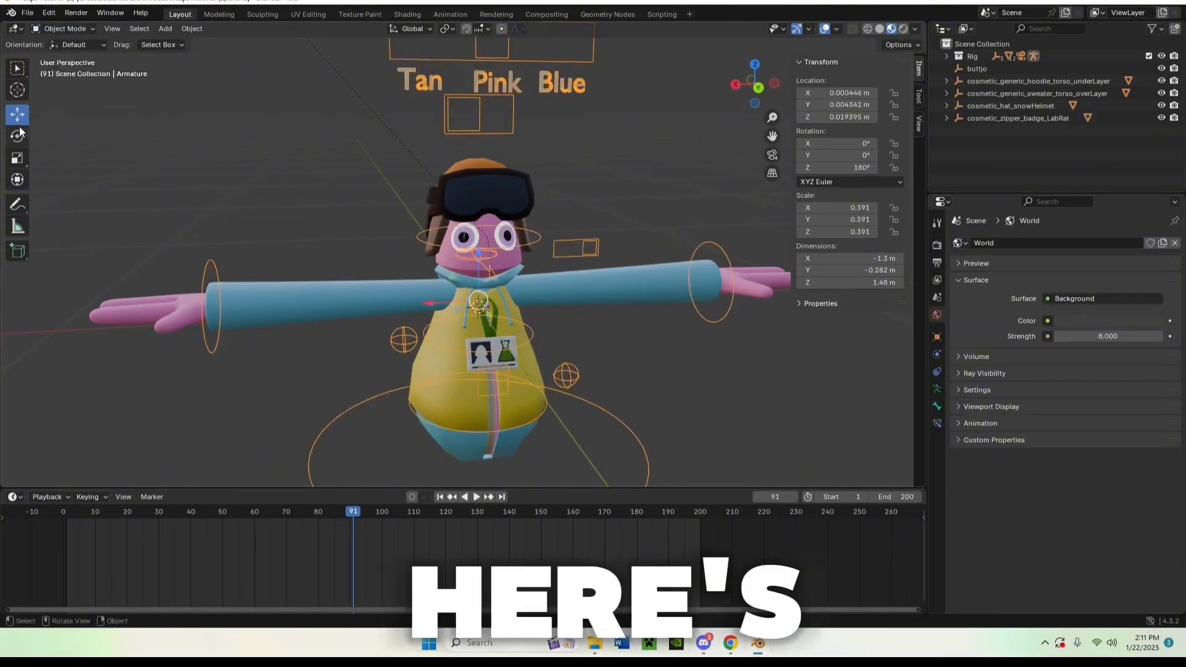
pyautogui.click(62, 69)
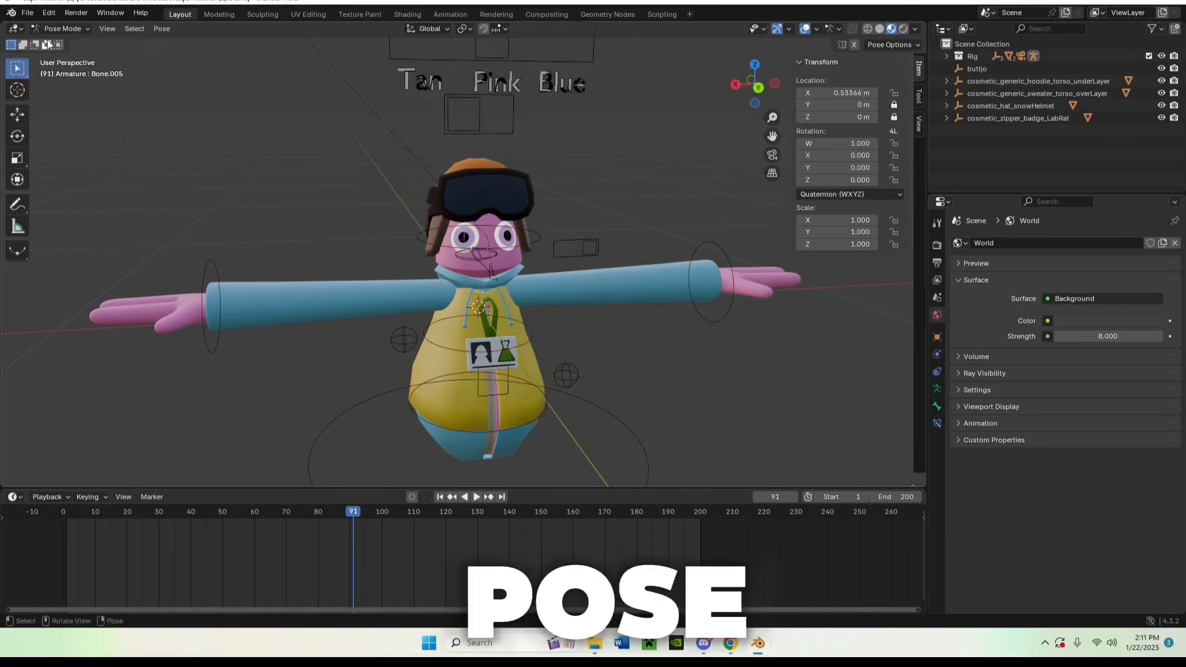
pyautogui.moveTo(158, 306); pyautogui.dragTo(292, 312)
pyautogui.moveTo(319, 259); pyautogui.dragTo(321, 424)
# Move the left hand control across the body and raise it so the hand sits in front of the face.
pyautogui.moveTo(398, 318); pyautogui.dragTo(368, 318, button='middle')
pyautogui.click(750, 316)
pyautogui.moveTo(709, 306); pyautogui.dragTo(502, 301)
pyautogui.moveTo(615, 319); pyautogui.dragTo(704, 310, button='middle')
pyautogui.moveTo(523, 294); pyautogui.dragTo(590, 307)
pyautogui.moveTo(605, 283); pyautogui.dragTo(547, 300, button='middle')
pyautogui.moveTo(514, 280); pyautogui.dragTo(515, 250)
pyautogui.moveTo(544, 277); pyautogui.dragTo(500, 256, button='middle')
pyautogui.moveTo(482, 277); pyautogui.dragTo(391, 269)
pyautogui.moveTo(598, 289)
pyautogui.mouseDown(button='middle')
pyautogui.moveTo(639, 279)
pyautogui.moveTo(578, 328)
pyautogui.moveTo(620, 291)
pyautogui.moveTo(683, 282)
pyautogui.moveTo(596, 296)
pyautogui.moveTo(607, 270)
pyautogui.moveTo(588, 294)
pyautogui.mouseUp(button='middle')
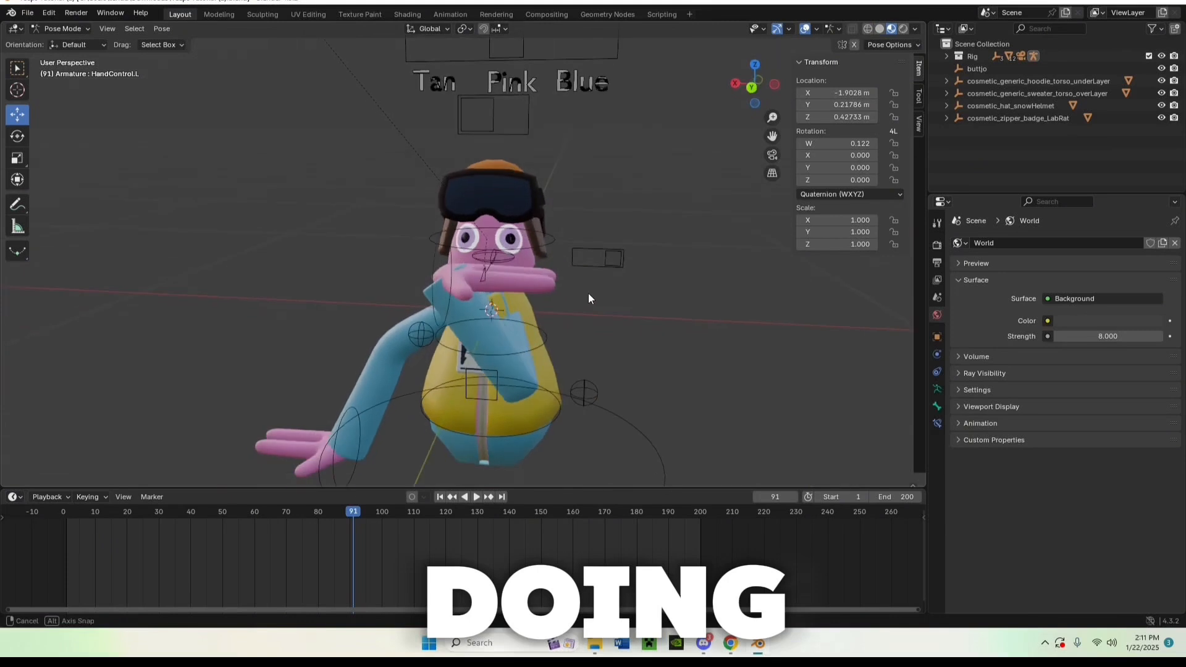
# Return to Object Mode and trackball-rotate the HandL mesh by about -70.5° and -5.7° from the back orthographic view.
pyautogui.click(69, 42)
pyautogui.click(466, 281)
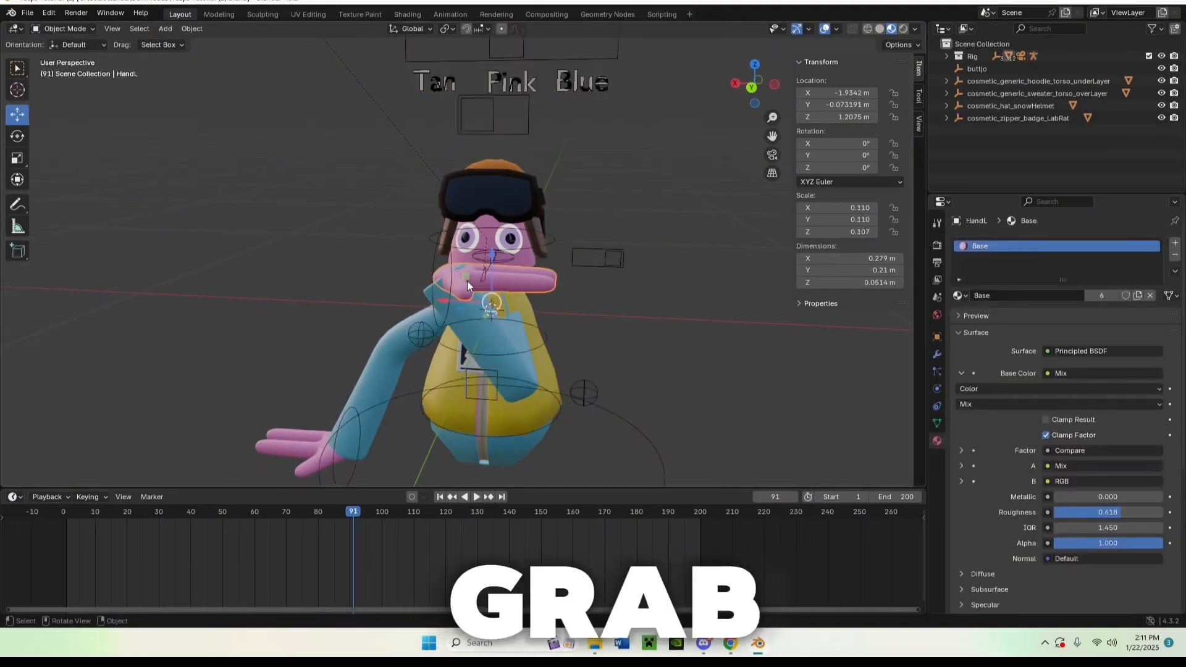
pyautogui.press('ctrl+KP_1')
pyautogui.press('r')
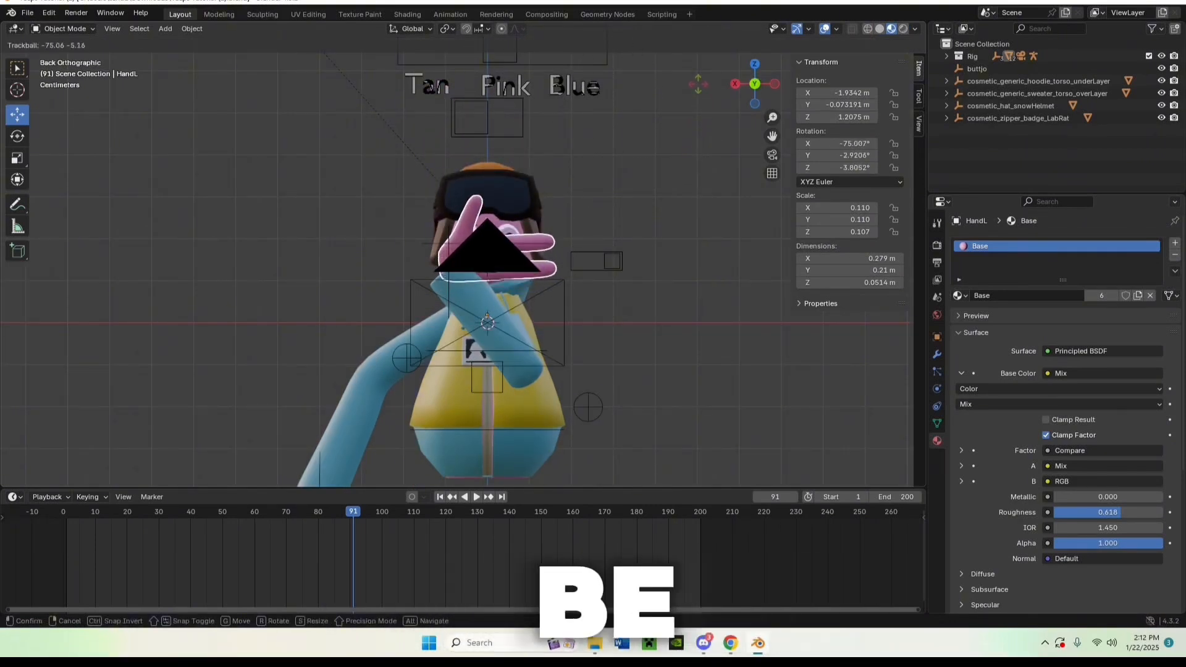
pyautogui.click(698, 92)
pyautogui.moveTo(664, 159); pyautogui.dragTo(702, 161, button='middle')
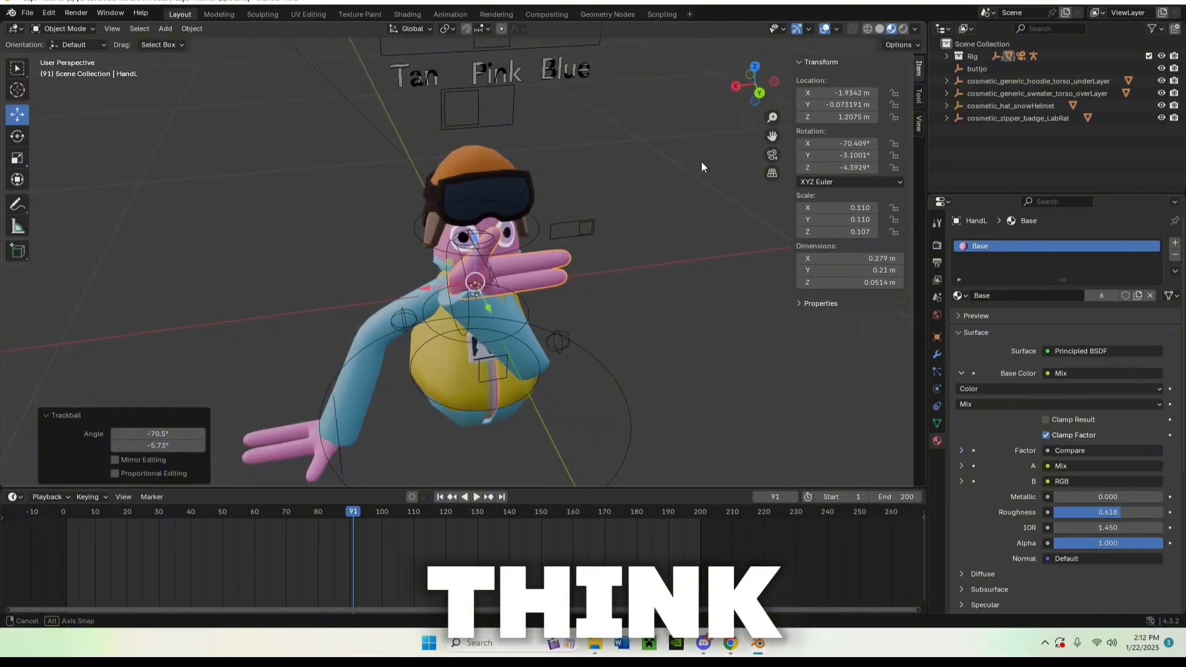
# Rotate the HandL mesh about 65° around X and shift it about 0.008 m along X and 0.012 m along Y.
pyautogui.click(759, 93)
pyautogui.press('r')
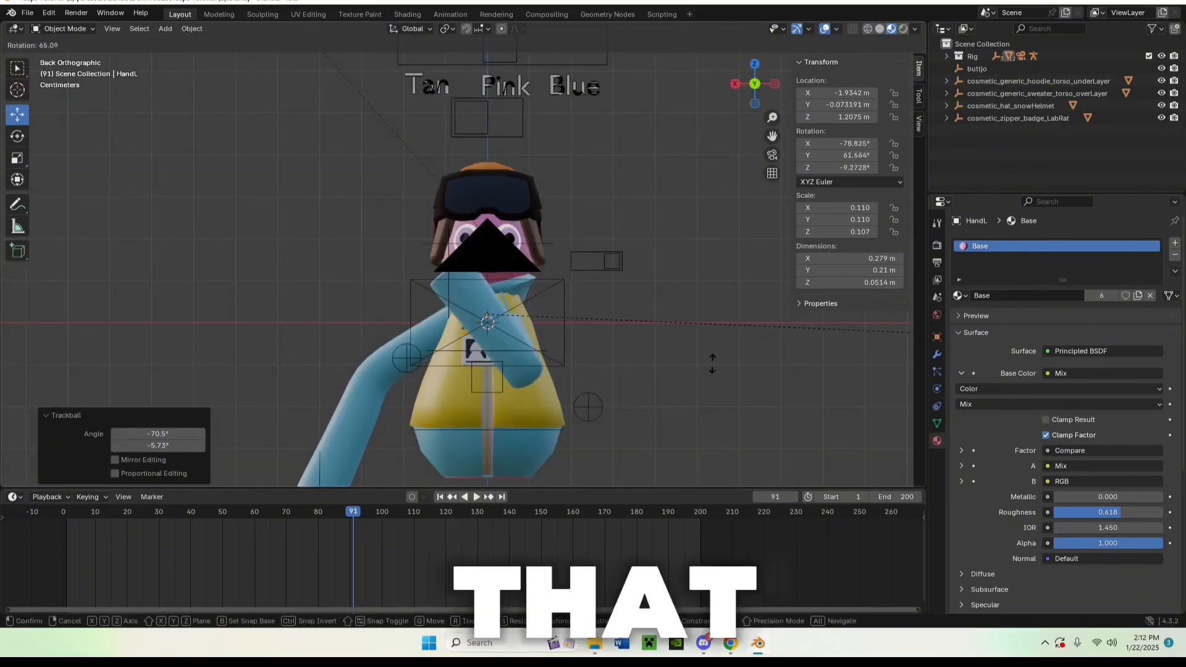
pyautogui.press('x')
pyautogui.click(654, 352)
pyautogui.moveTo(654, 352); pyautogui.dragTo(657, 382, button='middle')
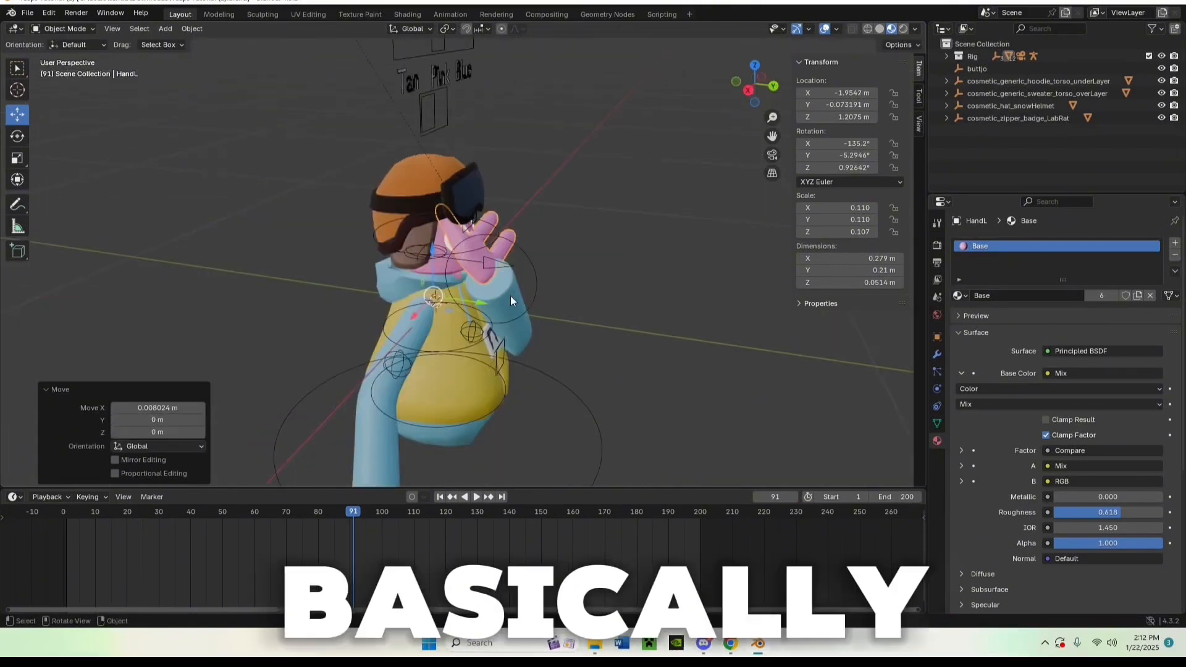
pyautogui.moveTo(480, 302); pyautogui.dragTo(485, 303)
pyautogui.moveTo(617, 216); pyautogui.dragTo(547, 225, button='middle')
# Trackball-rotate the HandL mesh by about -69.9° and 215°, then by about -49.3° and -67°, to turn the palm around.
pyautogui.click(751, 87)
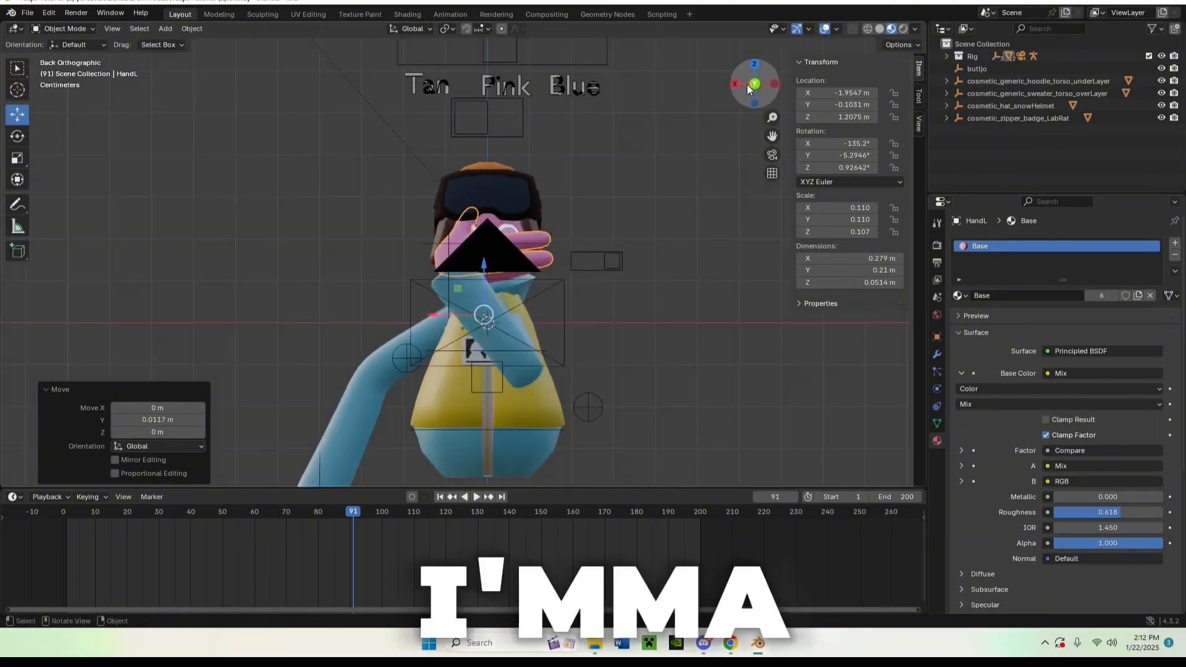
pyautogui.press('r')
pyautogui.press('r')
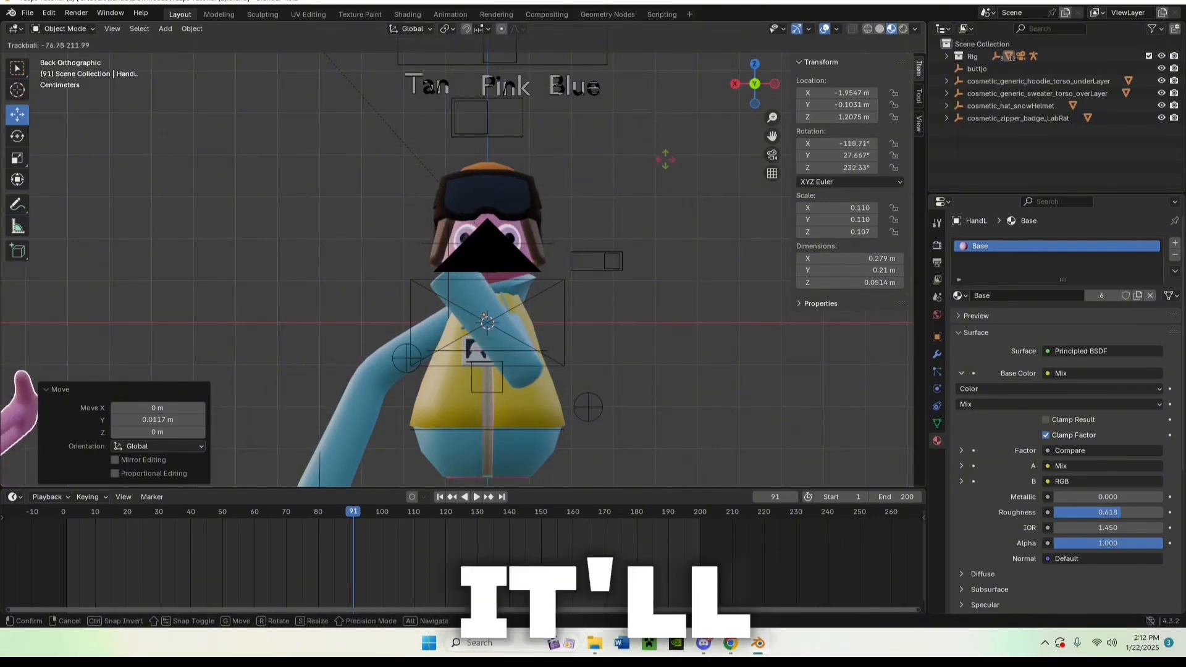
pyautogui.click(665, 173)
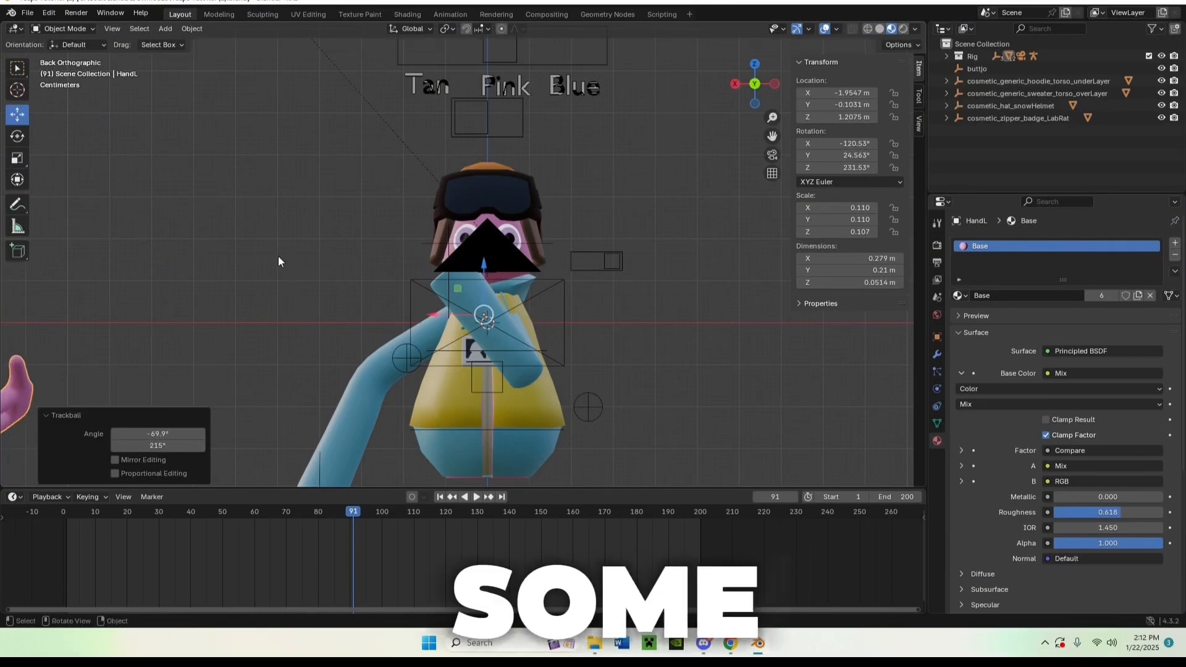
pyautogui.keyDown('shift'); pyautogui.moveTo(278, 256); pyautogui.dragTo(650, 184, button='middle'); pyautogui.keyUp('shift')
pyautogui.moveTo(379, 350); pyautogui.dragTo(391, 284, button='middle')
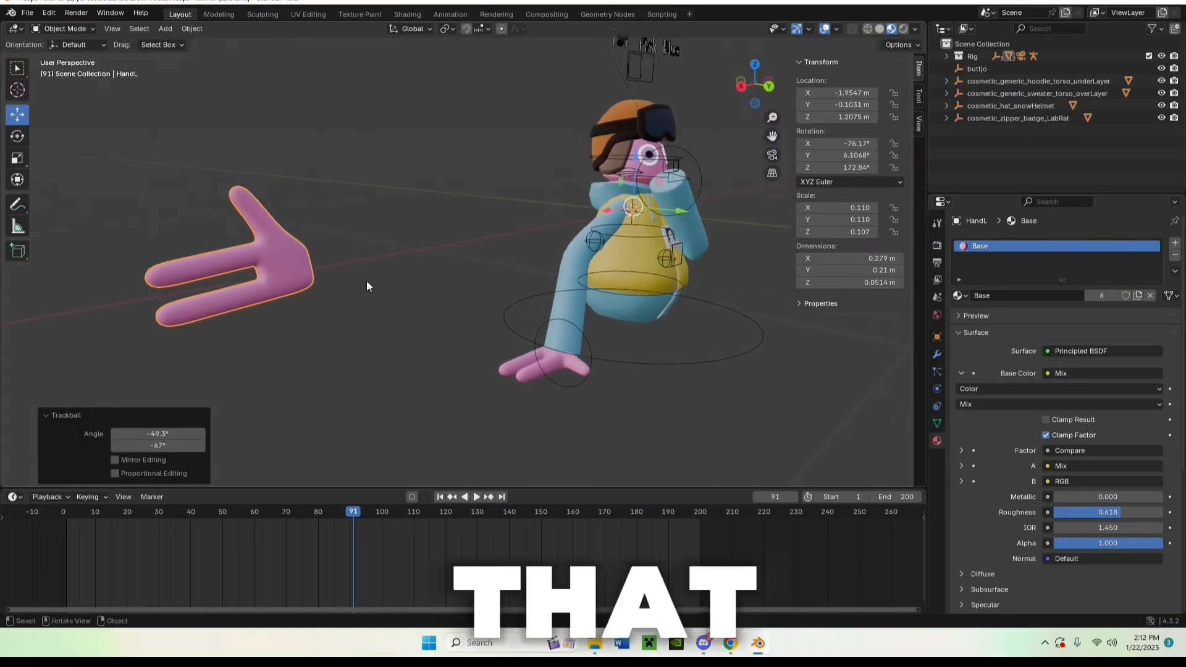
# Bring the displaced HandL mesh back to the left wrist, at about X 1.445 m, Y -0.237 m, Z 1.467 m.
pyautogui.moveTo(101, 191); pyautogui.dragTo(759, 259, button='middle')
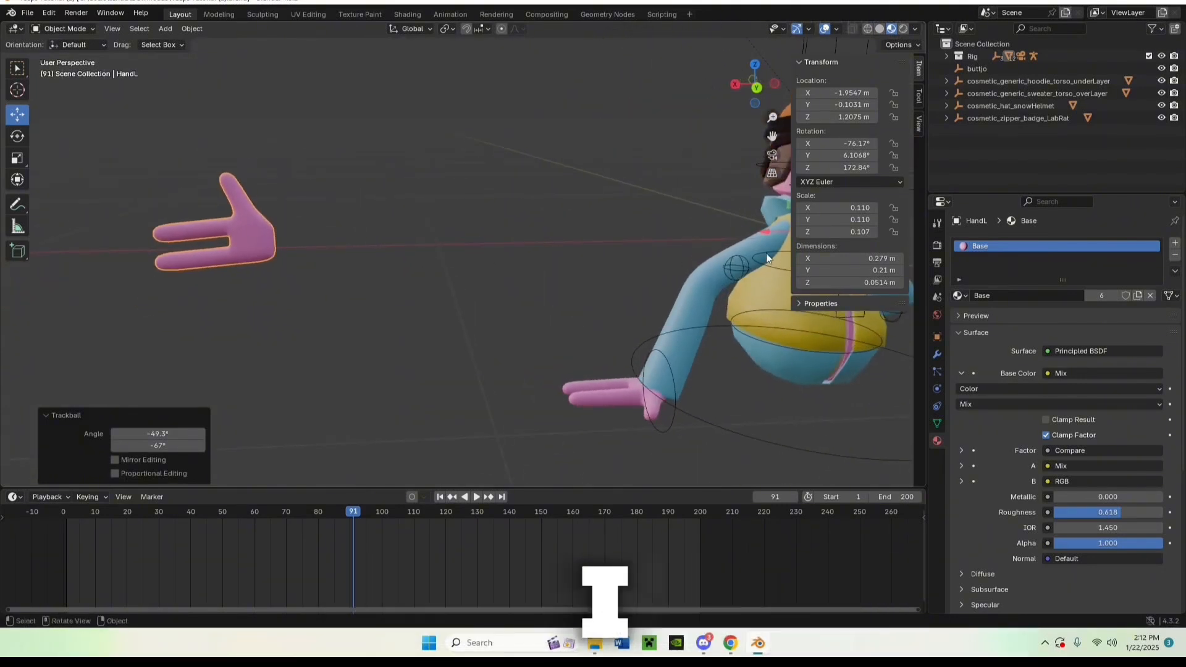
pyautogui.moveTo(770, 231); pyautogui.dragTo(2, 303)
pyautogui.scroll(-9, 557, 247)
pyautogui.moveTo(558, 247); pyautogui.dragTo(590, 243)
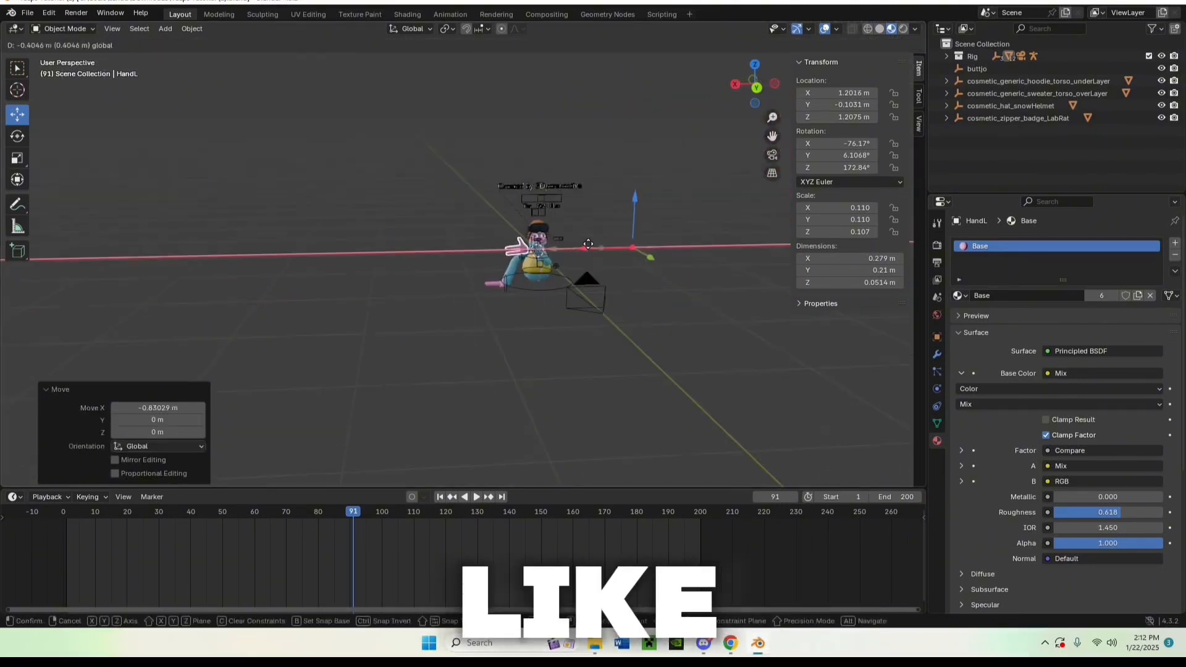
pyautogui.scroll(7, 554, 291)
pyautogui.keyDown('shift'); pyautogui.moveTo(554, 290); pyautogui.dragTo(308, 299, button='middle'); pyautogui.keyUp('shift')
pyautogui.moveTo(717, 214); pyautogui.dragTo(717, 192)
pyautogui.moveTo(664, 243); pyautogui.dragTo(667, 244)
pyautogui.moveTo(610, 264); pyautogui.dragTo(612, 298, button='middle')
pyautogui.moveTo(531, 226); pyautogui.dragTo(539, 228)
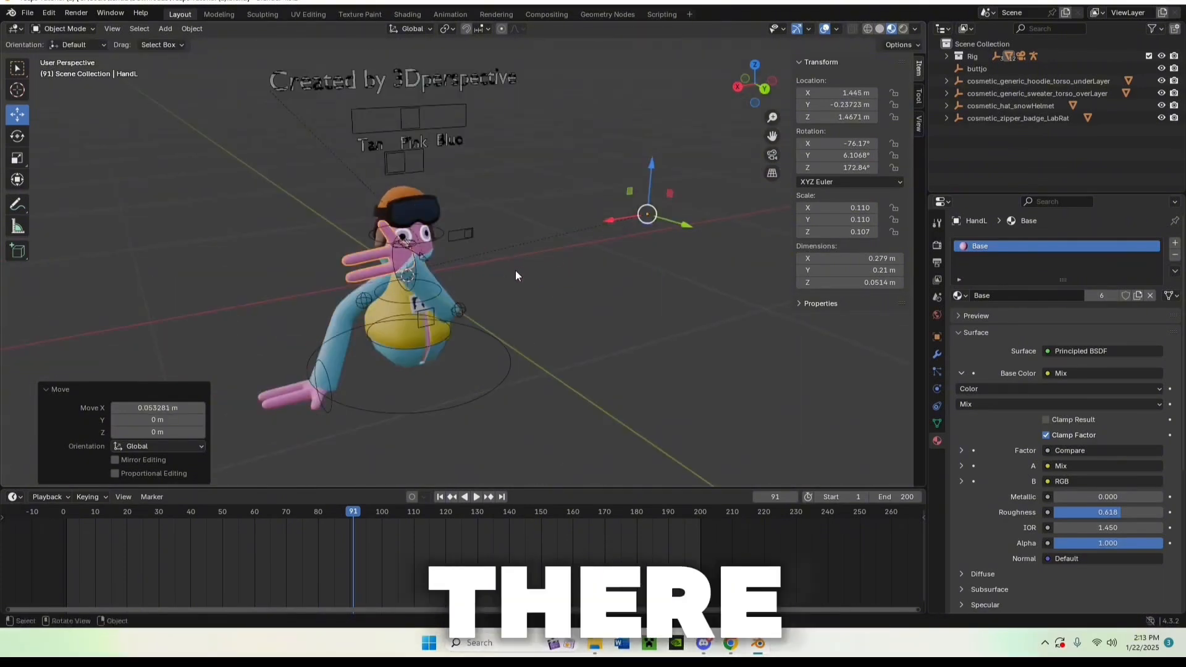
# Rotate the HandL mesh by about 40° in the view so its fingers point upward.
pyautogui.moveTo(515, 269); pyautogui.dragTo(492, 253, button='middle')
pyautogui.scroll(2, 491, 253)
pyautogui.click(336, 249)
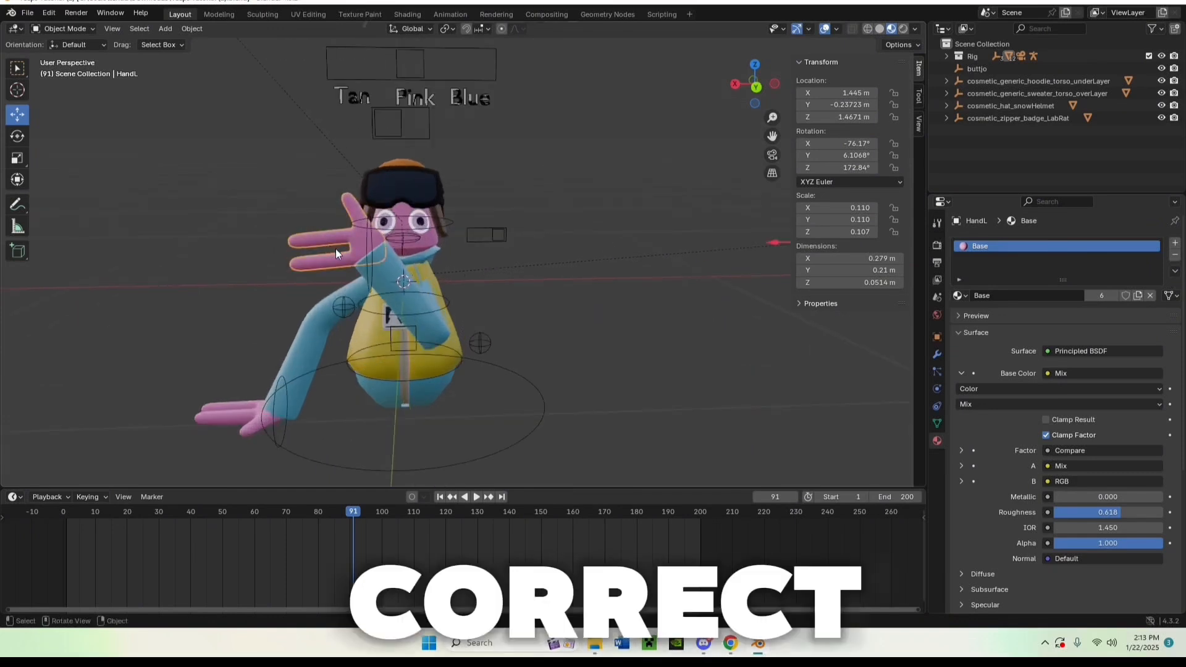
pyautogui.press('r')
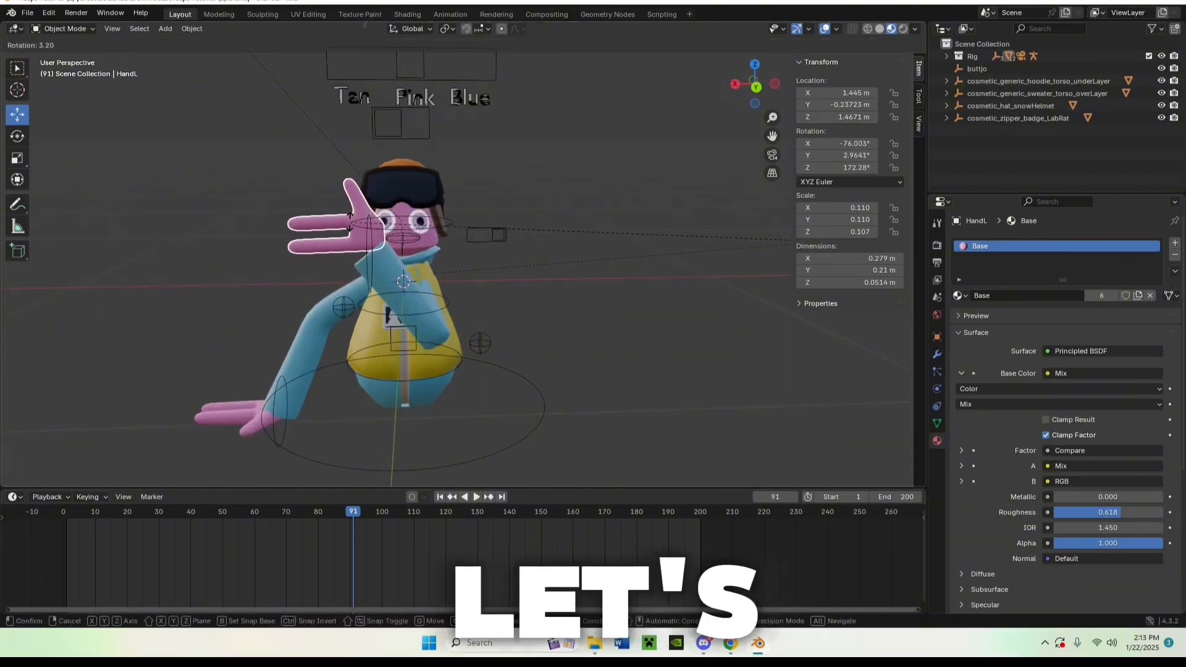
pyautogui.click(579, 168)
# Realign the rotated HandL mesh with the sleeve end at about X 1.096 m, Y -0.406 m, Z 0.369 m.
pyautogui.moveTo(579, 168); pyautogui.dragTo(673, 249, button='middle')
pyautogui.moveTo(633, 318); pyautogui.dragTo(631, 335)
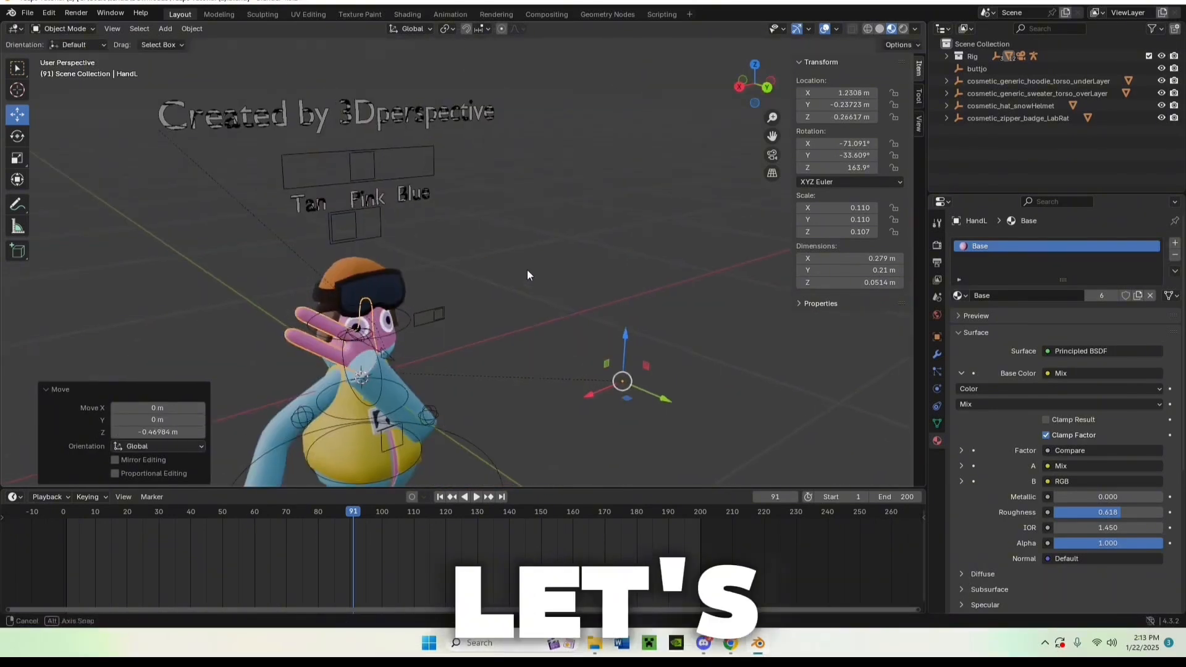
pyautogui.moveTo(527, 269); pyautogui.dragTo(657, 455, button='middle')
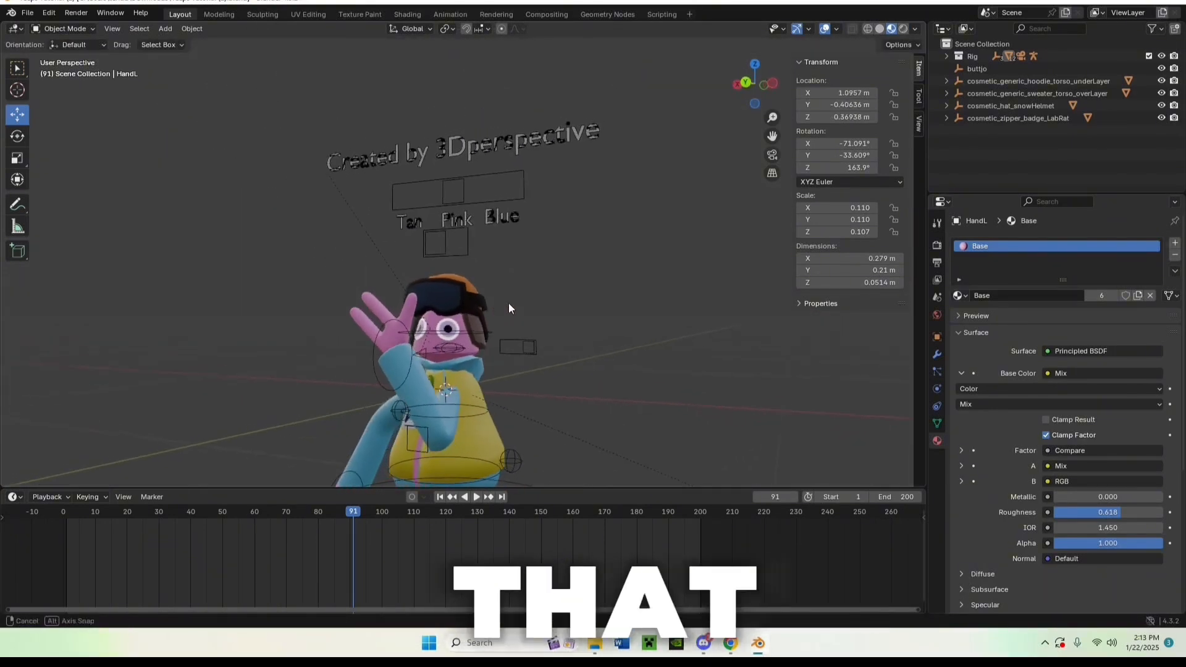
pyautogui.moveTo(501, 305); pyautogui.dragTo(549, 304, button='middle')
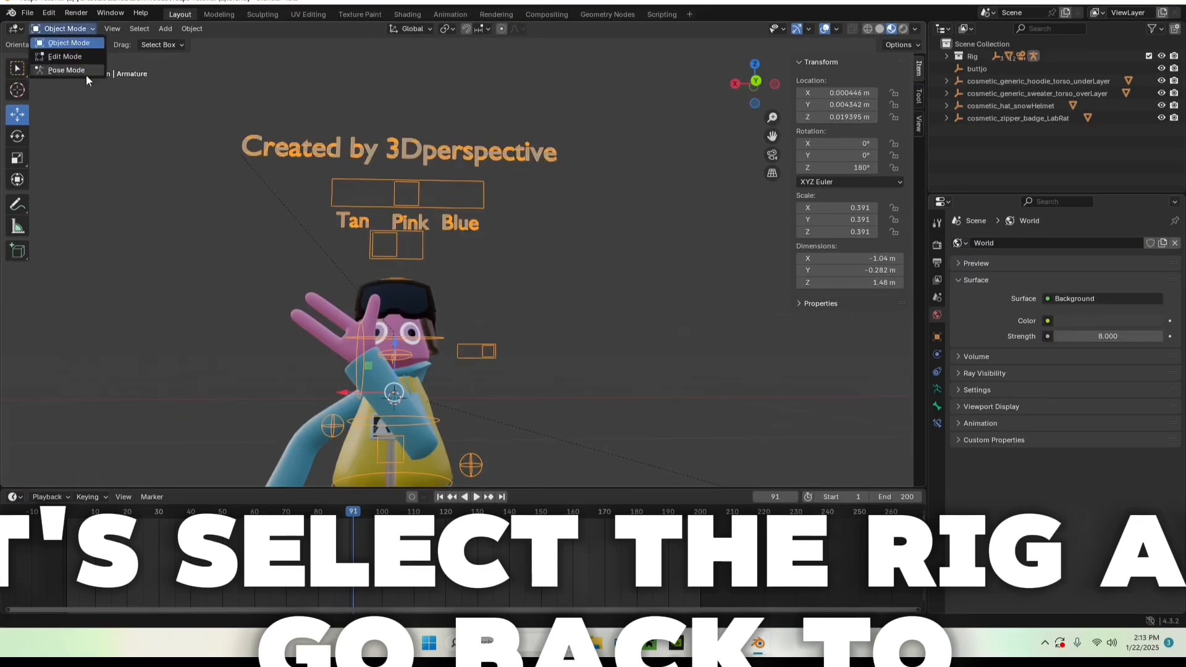
# Put the rig in Pose Mode and move the HandControl.L bone sideways and up to about X -1.41 m, Z 0.65 m.
pyautogui.click(59, 73)
pyautogui.moveTo(519, 373); pyautogui.dragTo(608, 360, button='middle')
pyautogui.click(405, 378)
pyautogui.moveTo(537, 340); pyautogui.dragTo(433, 353, button='middle')
pyautogui.moveTo(350, 344); pyautogui.dragTo(398, 349)
pyautogui.scroll(3, 593, 266)
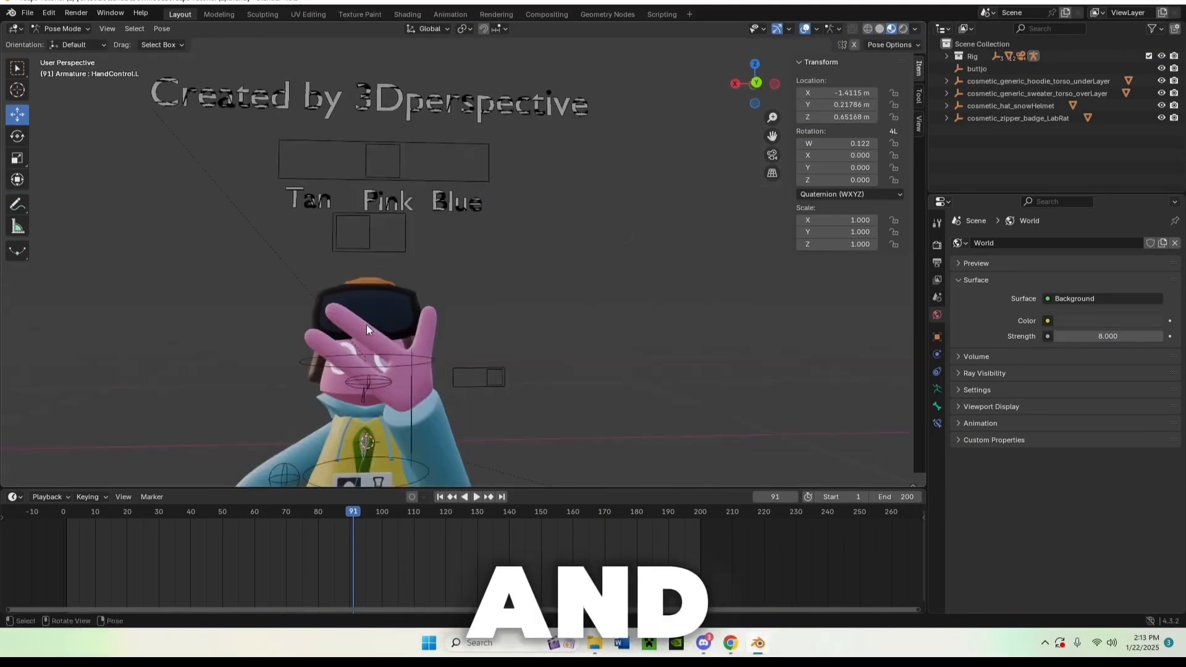
# In Object Mode, rotate the HandL mesh by -13.8° in the view and move it to about X 1.225 m, Z 0.657 m.
pyautogui.click(65, 29)
pyautogui.click(56, 39)
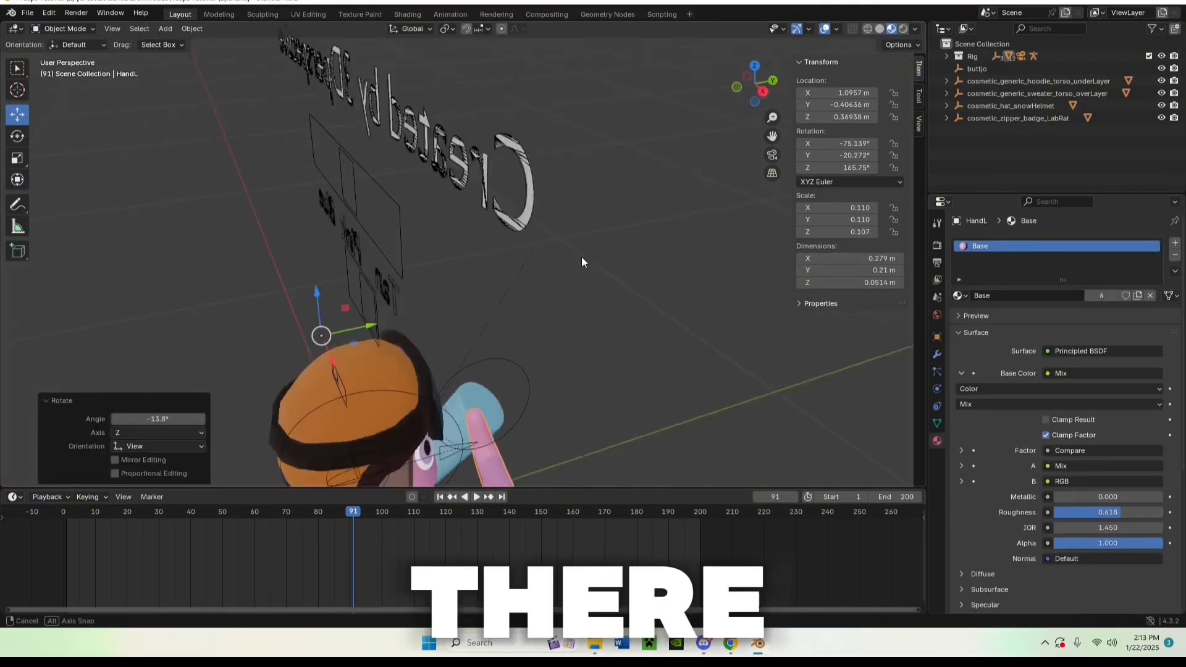
pyautogui.moveTo(581, 256); pyautogui.dragTo(620, 289, button='middle')
pyautogui.moveTo(656, 317); pyautogui.dragTo(660, 289)
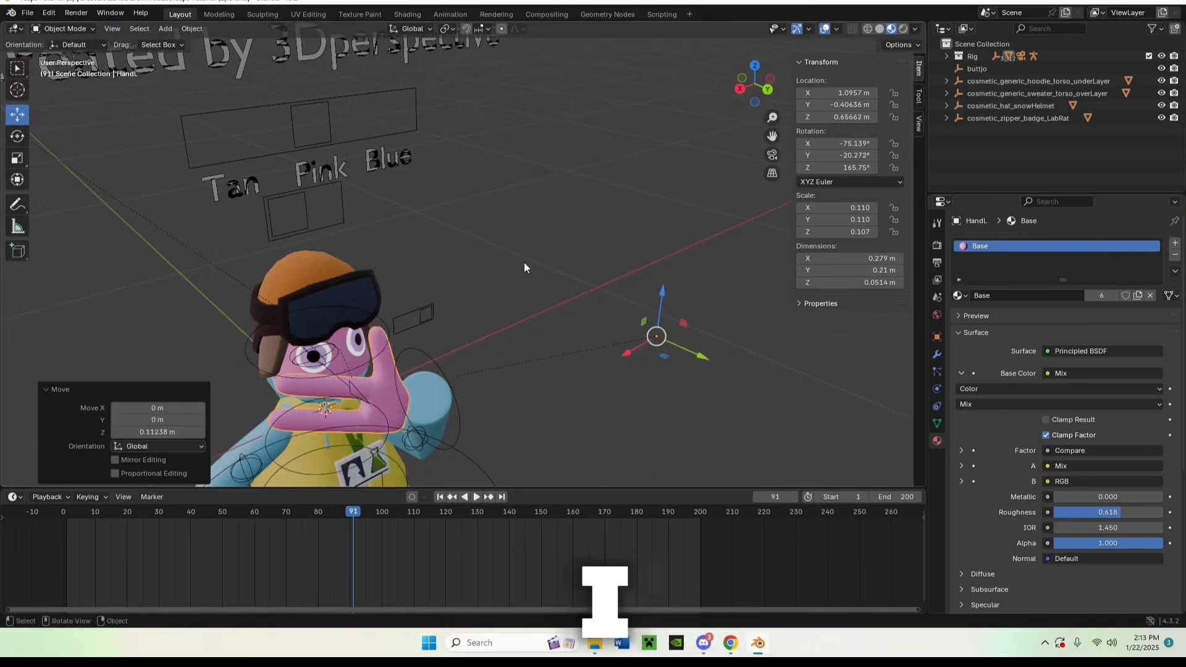
pyautogui.moveTo(524, 262); pyautogui.dragTo(465, 221, button='middle')
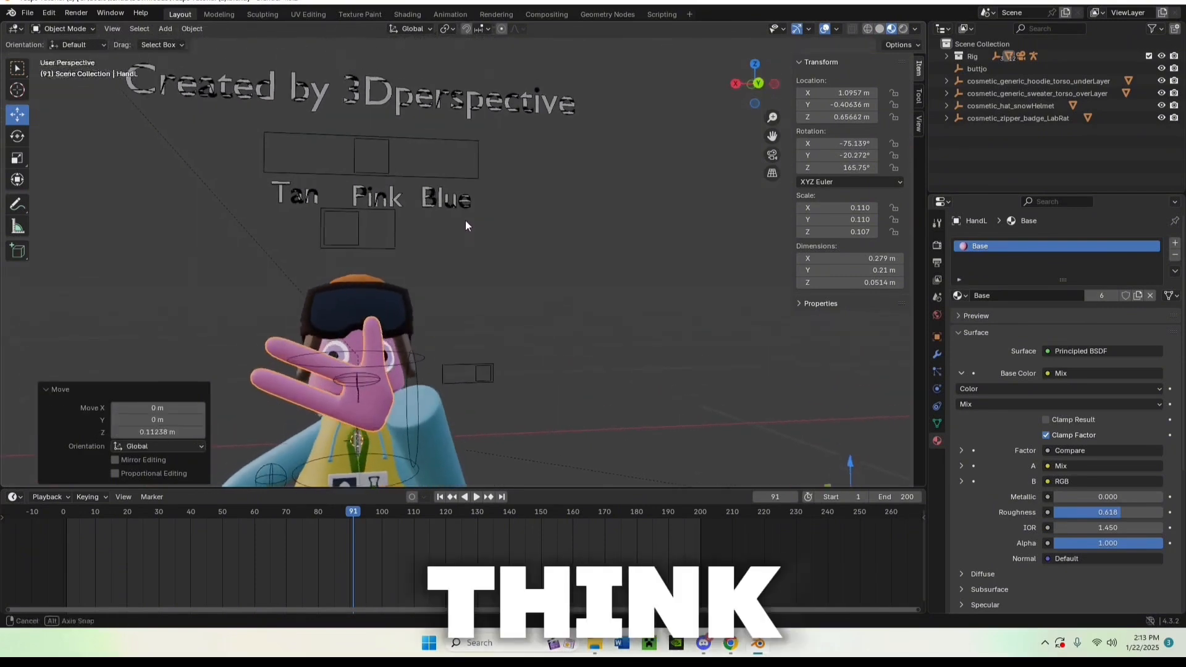
pyautogui.moveTo(646, 317); pyautogui.dragTo(703, 338, button='middle')
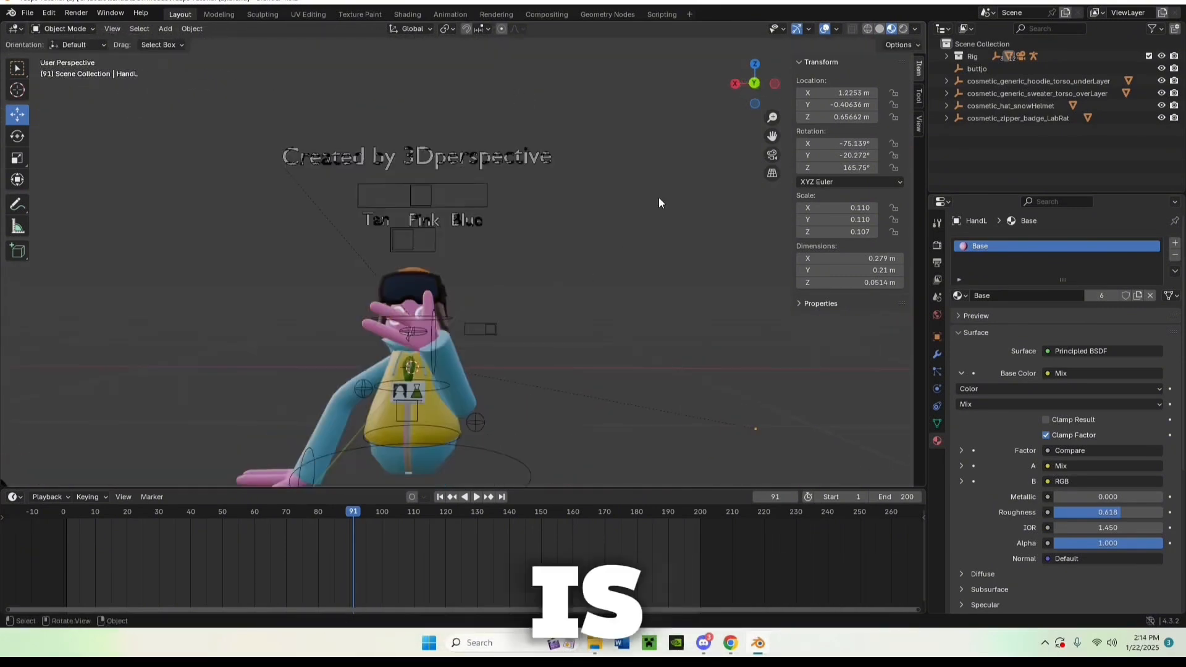
# Rotate HandL about 7° in back orthographic view, move it to about X 1.280 m, Z 0.879 m, and check the pose through the camera.
pyautogui.click(772, 154)
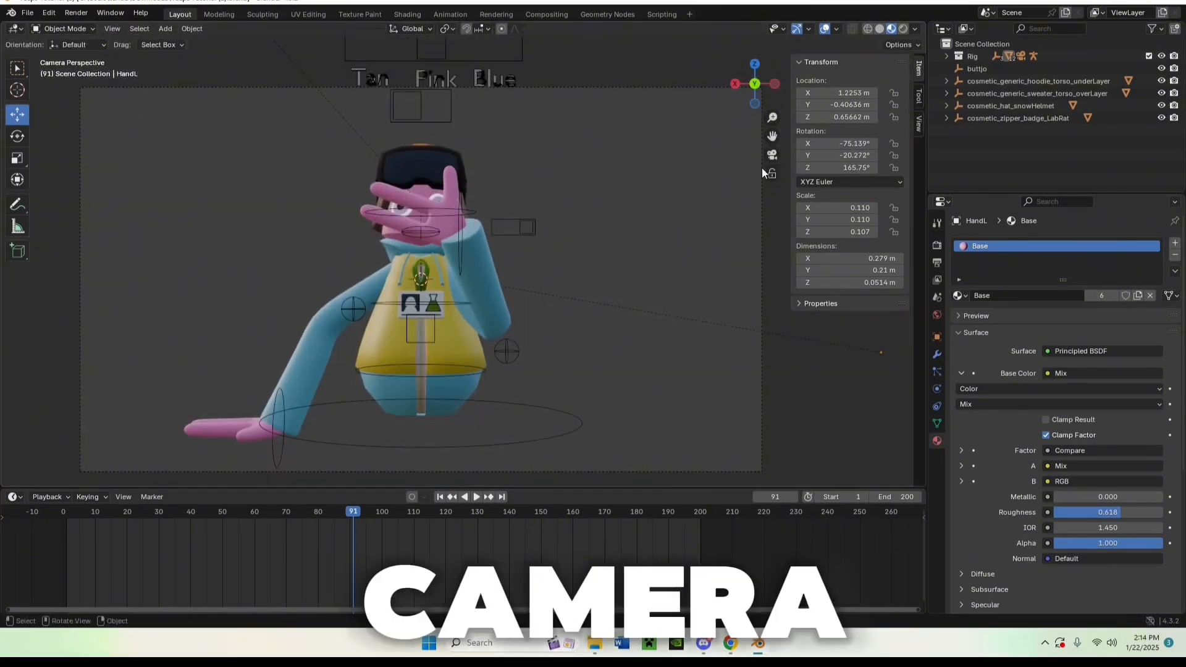
pyautogui.click(772, 154)
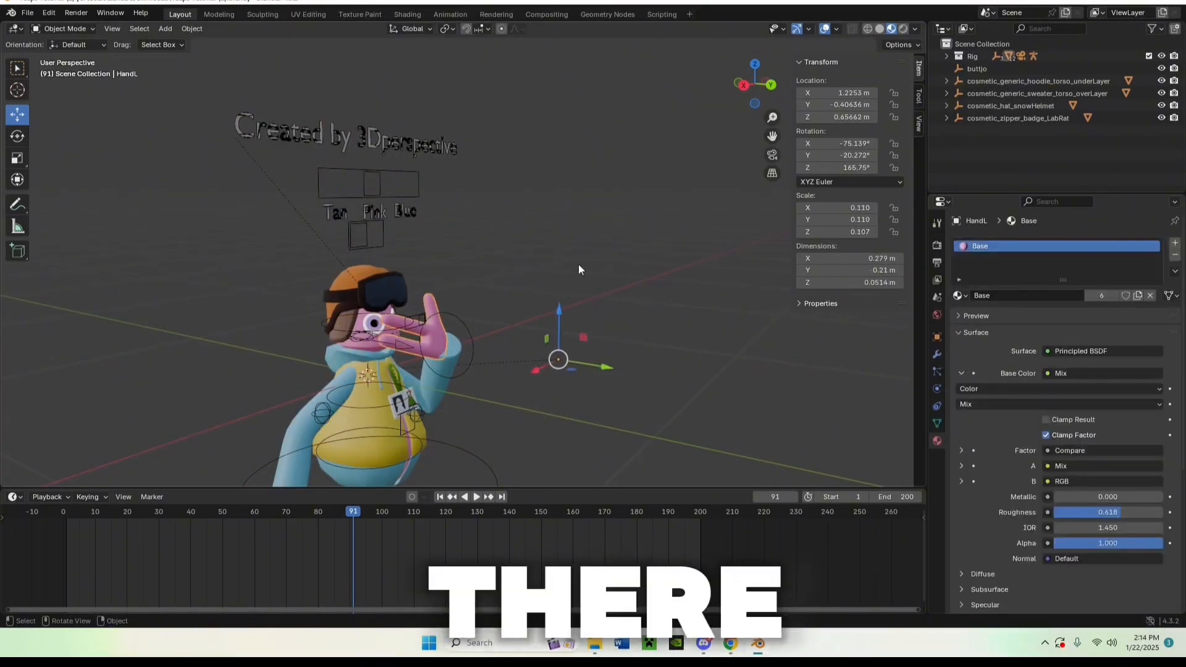
pyautogui.moveTo(578, 264); pyautogui.dragTo(505, 252, button='middle')
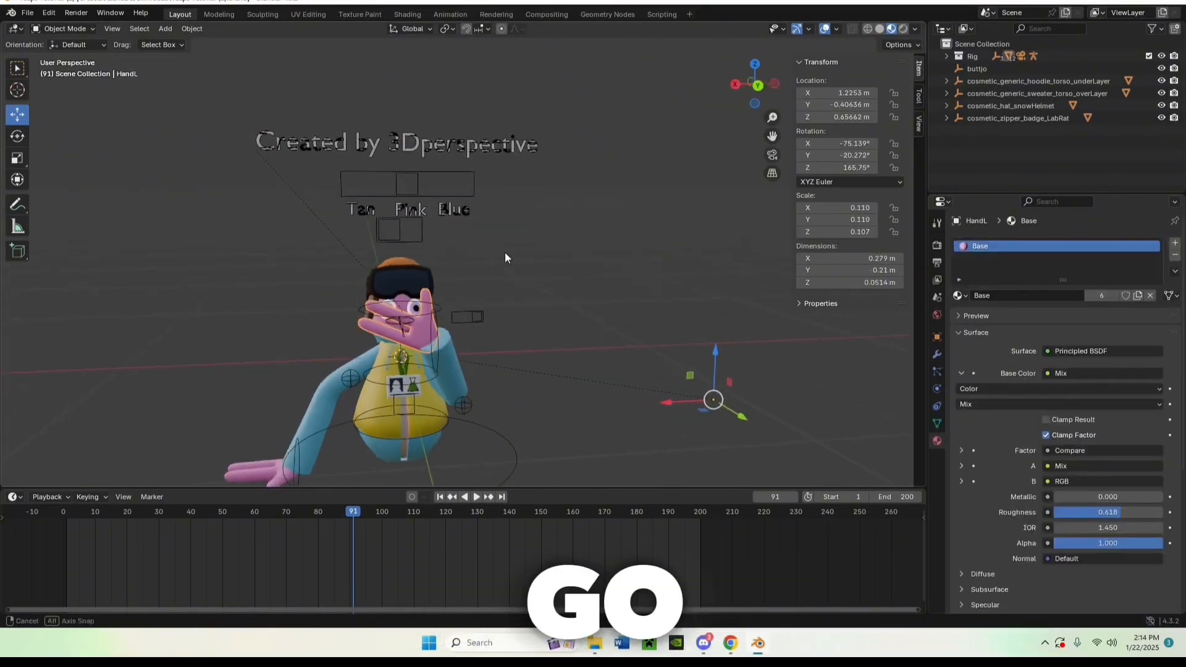
pyautogui.click(758, 86)
pyautogui.press('r')
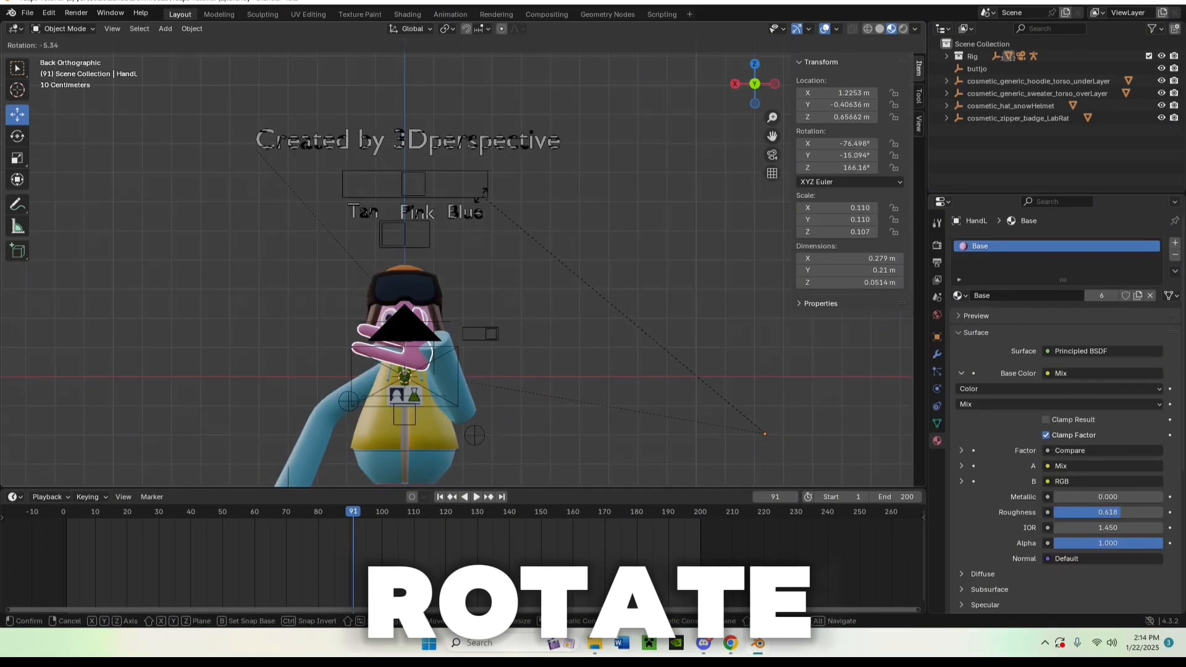
pyautogui.click(562, 269)
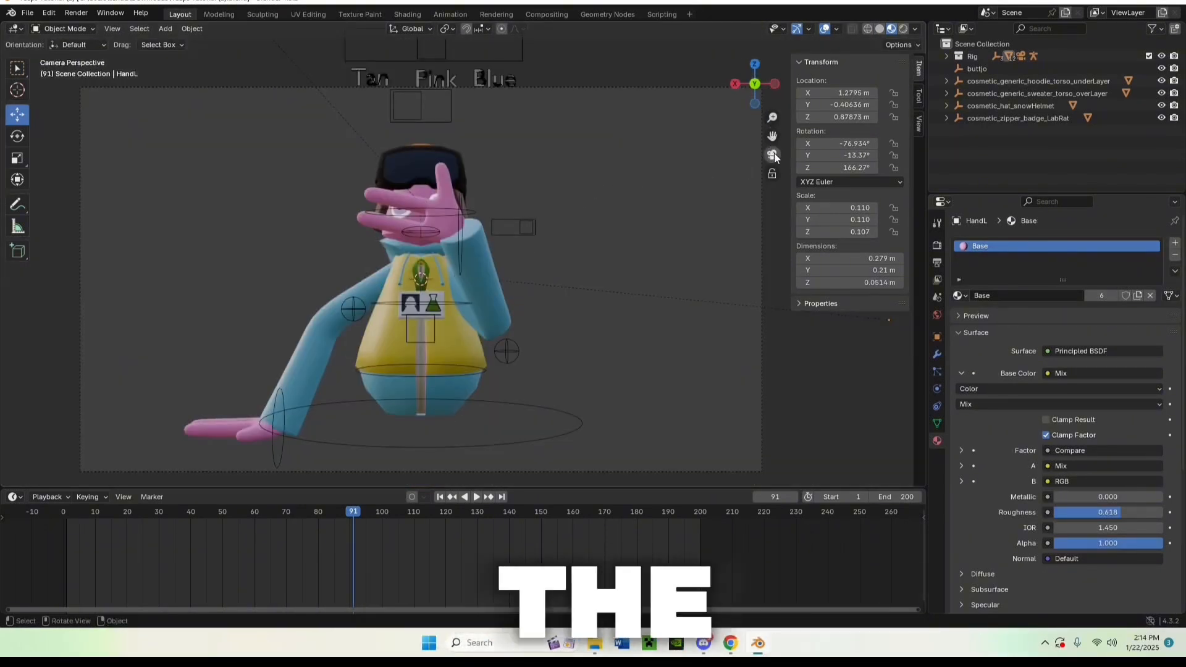
pyautogui.click(773, 154)
# Select the rig, enter Pose Mode and lower the raised left hand control slightly.
pyautogui.click(297, 147)
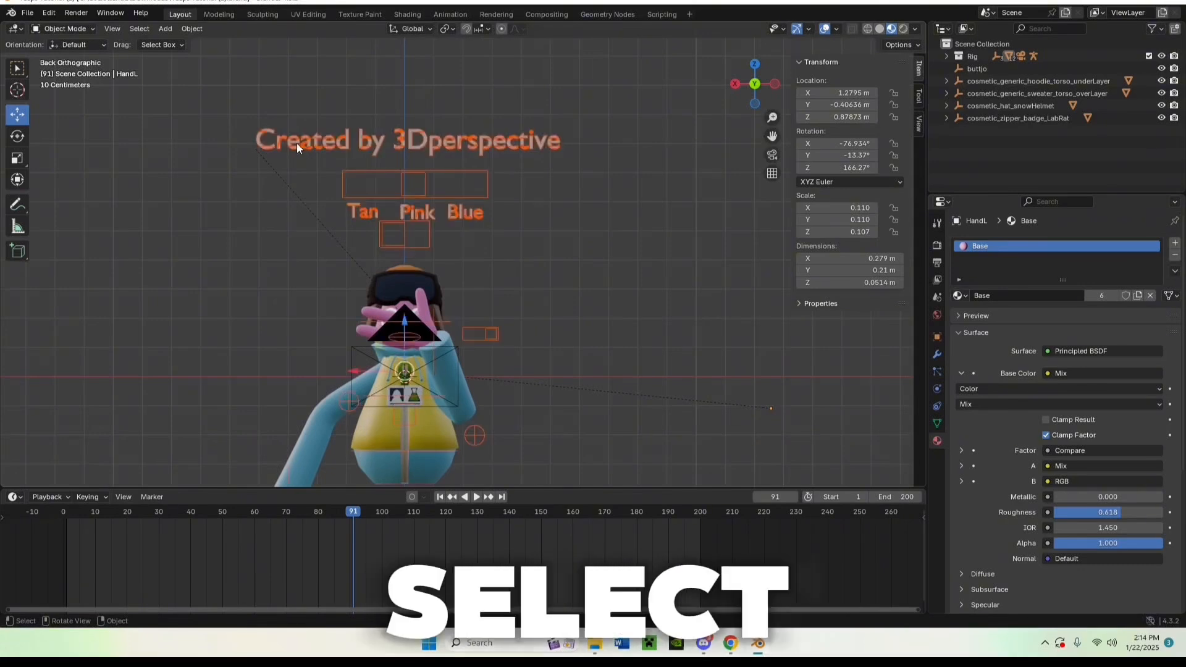
pyautogui.click(164, 182)
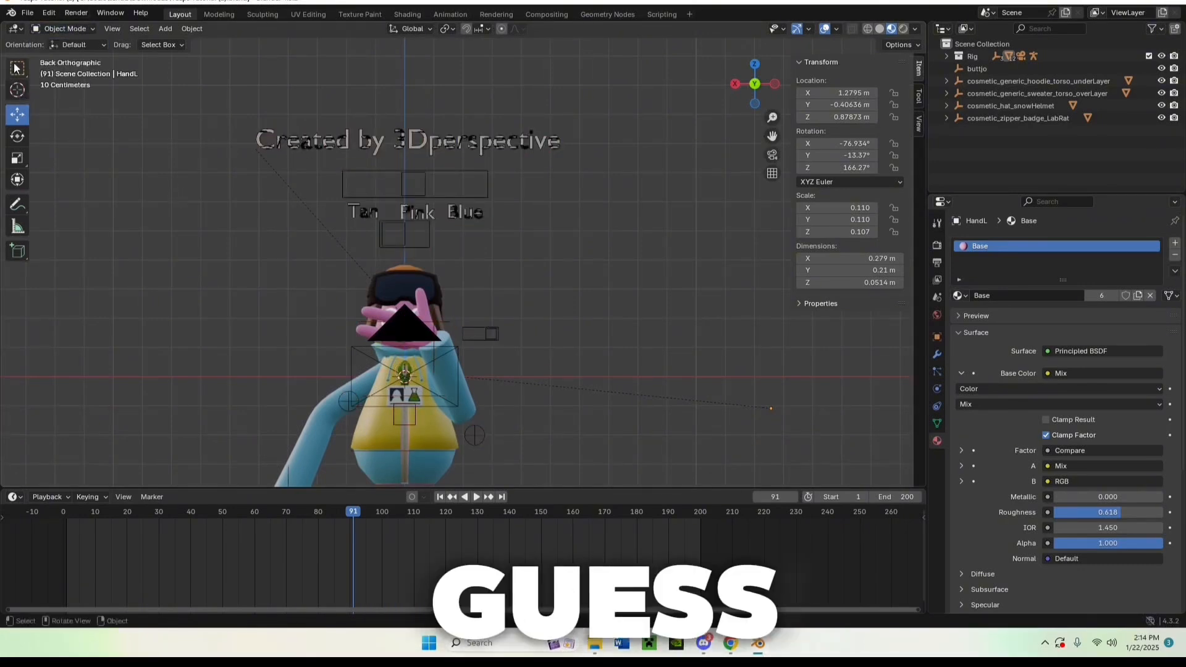
pyautogui.click(306, 144)
pyautogui.click(66, 29)
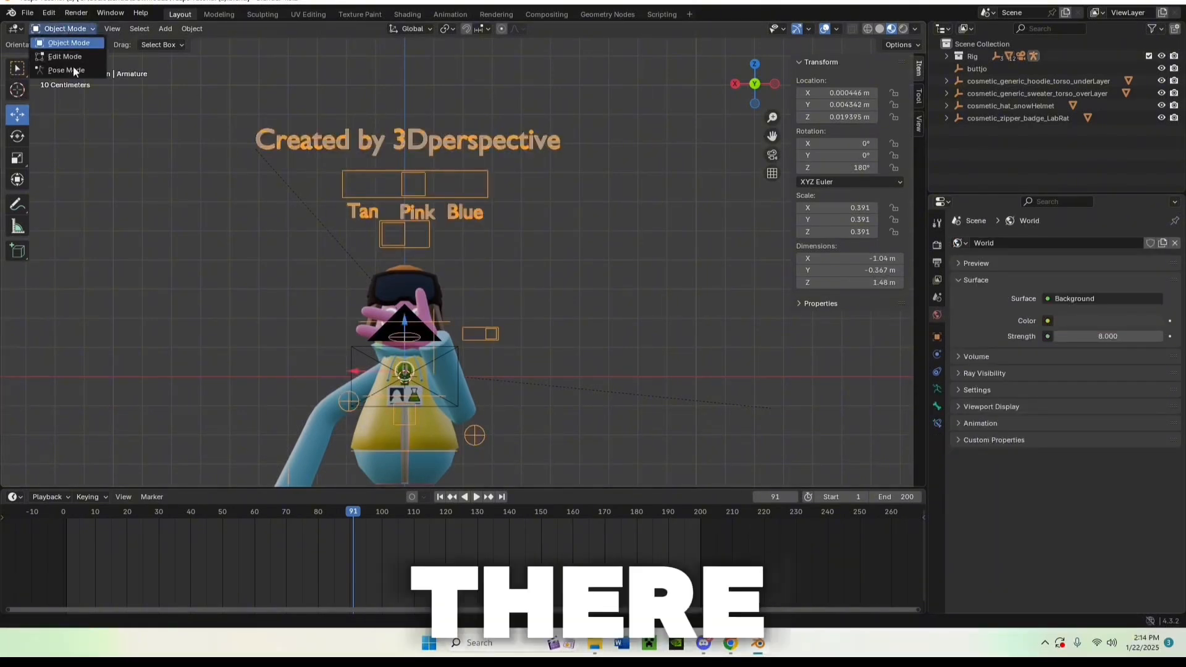
pyautogui.click(62, 66)
pyautogui.moveTo(71, 120); pyautogui.dragTo(438, 276, button='middle')
pyautogui.click(413, 419)
pyautogui.moveTo(560, 361); pyautogui.dragTo(472, 432, button='middle')
pyautogui.moveTo(449, 341); pyautogui.dragTo(449, 362)
# Move the left hand control along the global Y axis closer to the face.
pyautogui.moveTo(586, 306); pyautogui.dragTo(651, 297, button='middle')
pyautogui.click(482, 401)
pyautogui.moveTo(516, 410); pyautogui.dragTo(485, 410)
pyautogui.click(547, 281)
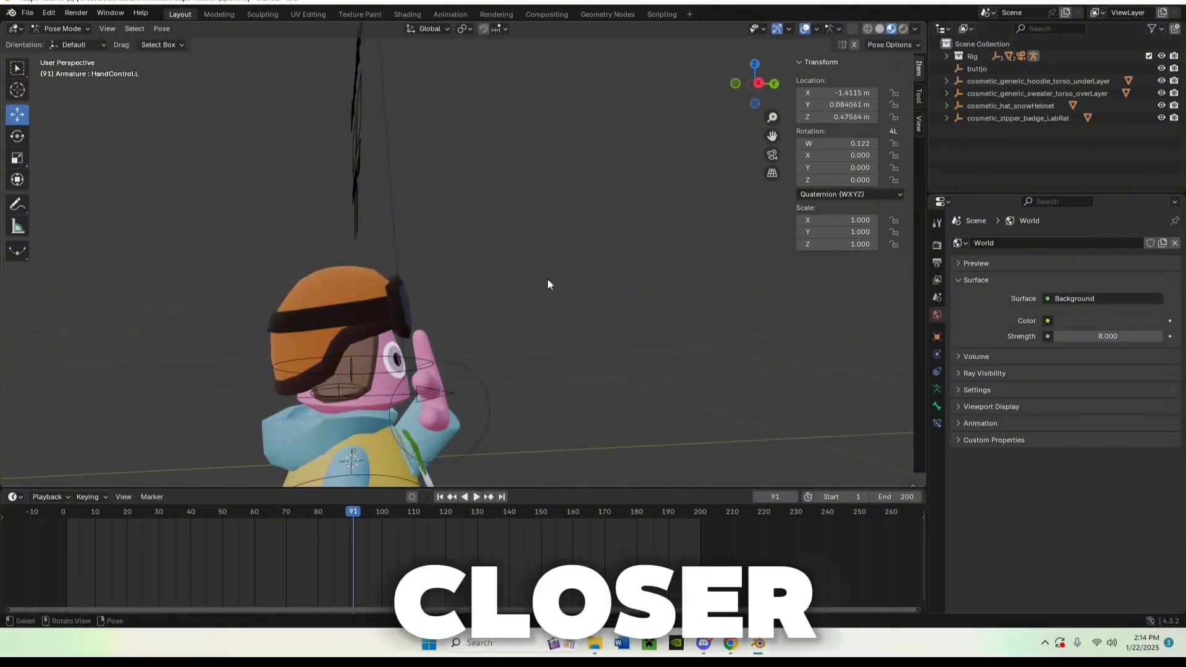
# Check the raised left hand's pose from the side, from behind and through the camera.
pyautogui.moveTo(547, 286); pyautogui.dragTo(509, 188, button='middle')
pyautogui.click(773, 155)
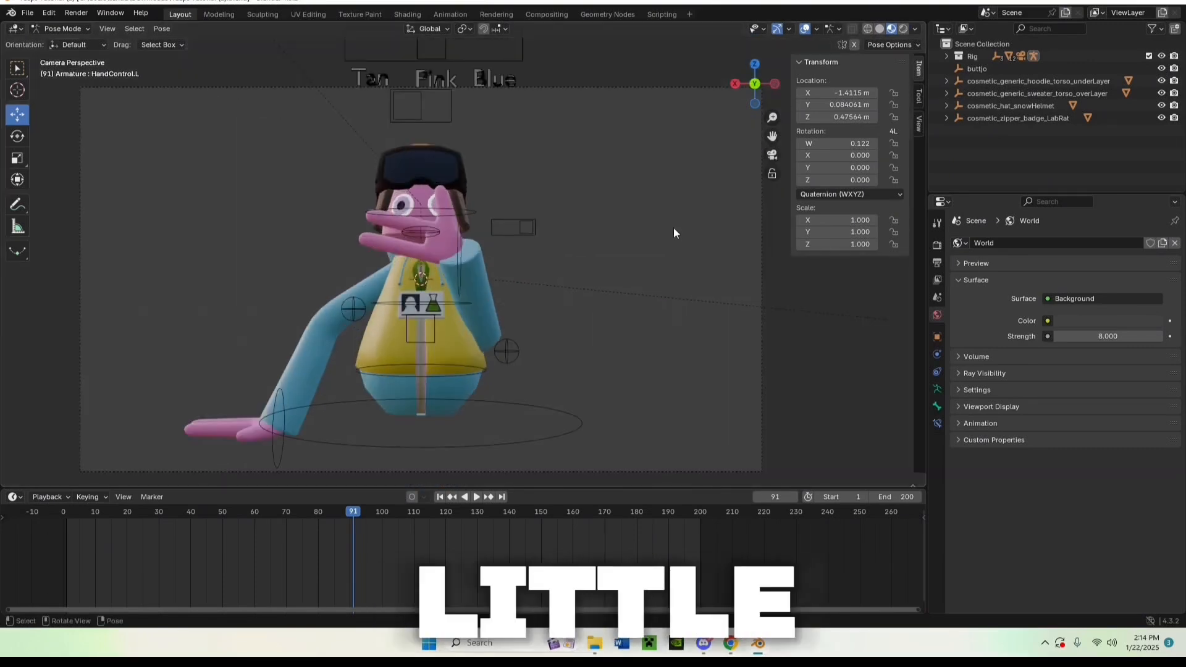
pyautogui.click(770, 157)
pyautogui.moveTo(769, 159); pyautogui.dragTo(333, 249, button='middle')
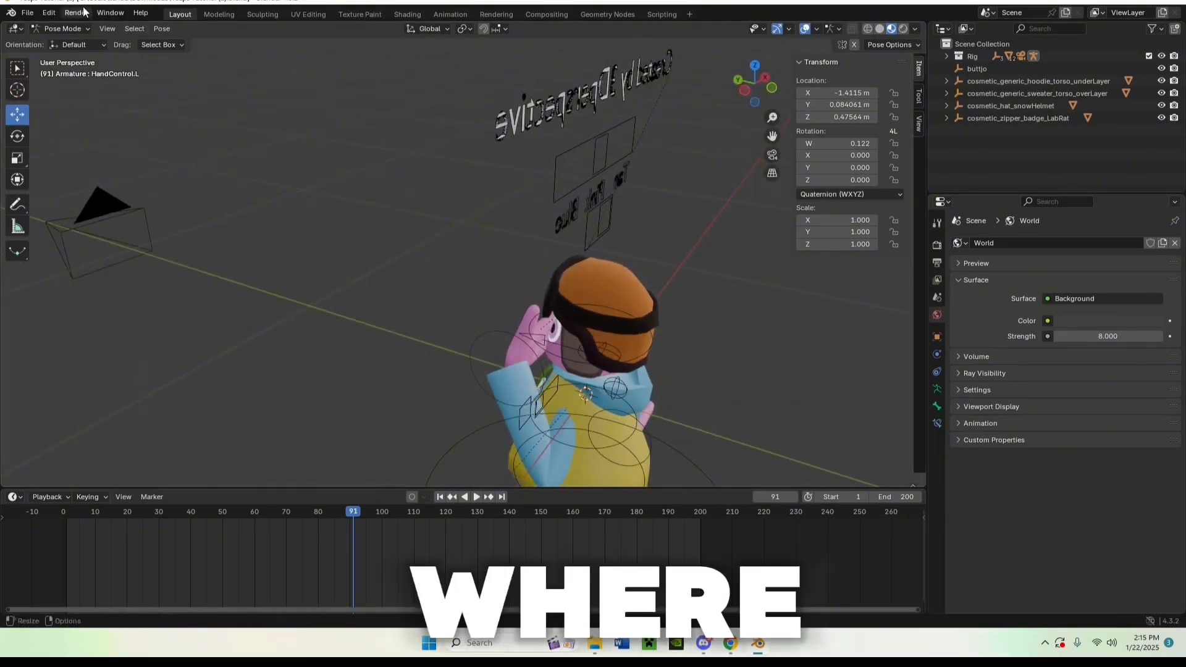
pyautogui.moveTo(420, 128); pyautogui.dragTo(611, 131, button='middle')
pyautogui.click(772, 155)
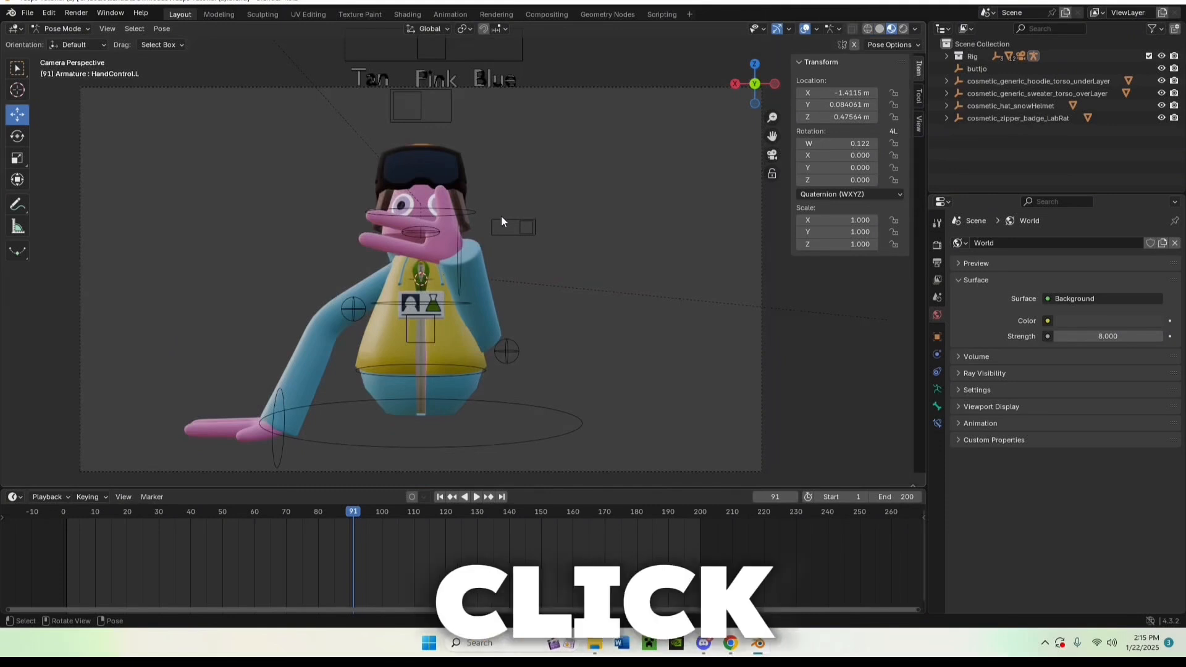
# In Object Mode, select the camera and trackball-rotate it in camera view to about X 83.7°, Y -0.13°, Z 177.7°.
pyautogui.moveTo(709, 196); pyautogui.dragTo(459, 387, button='middle')
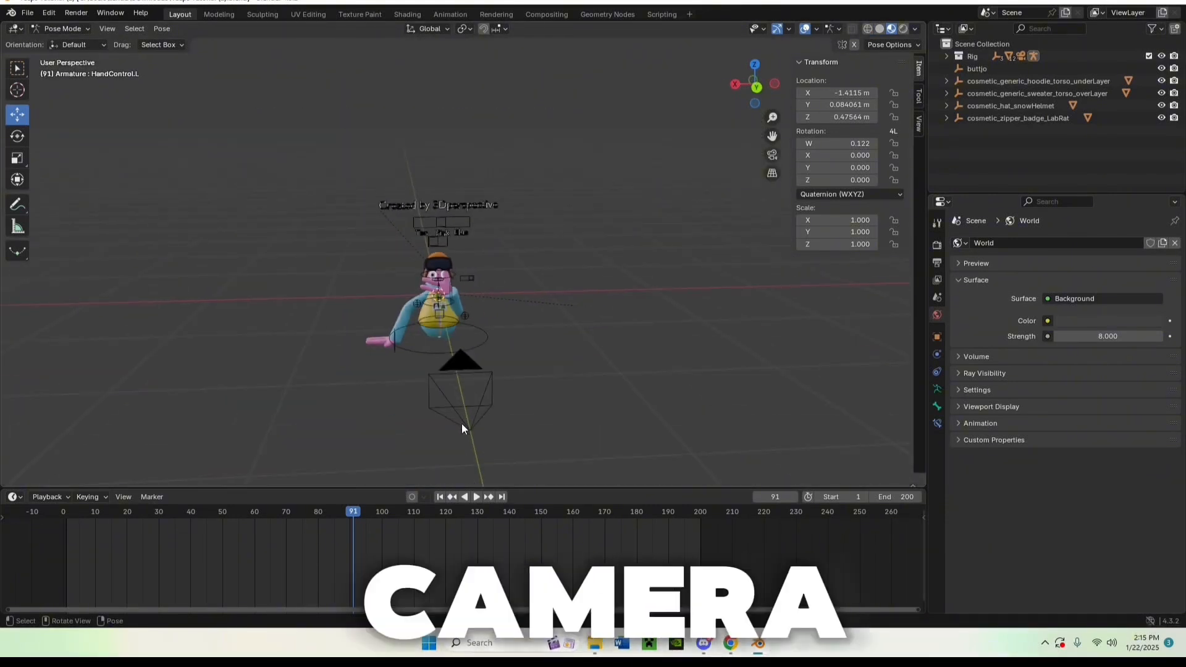
pyautogui.click(60, 28)
pyautogui.click(68, 43)
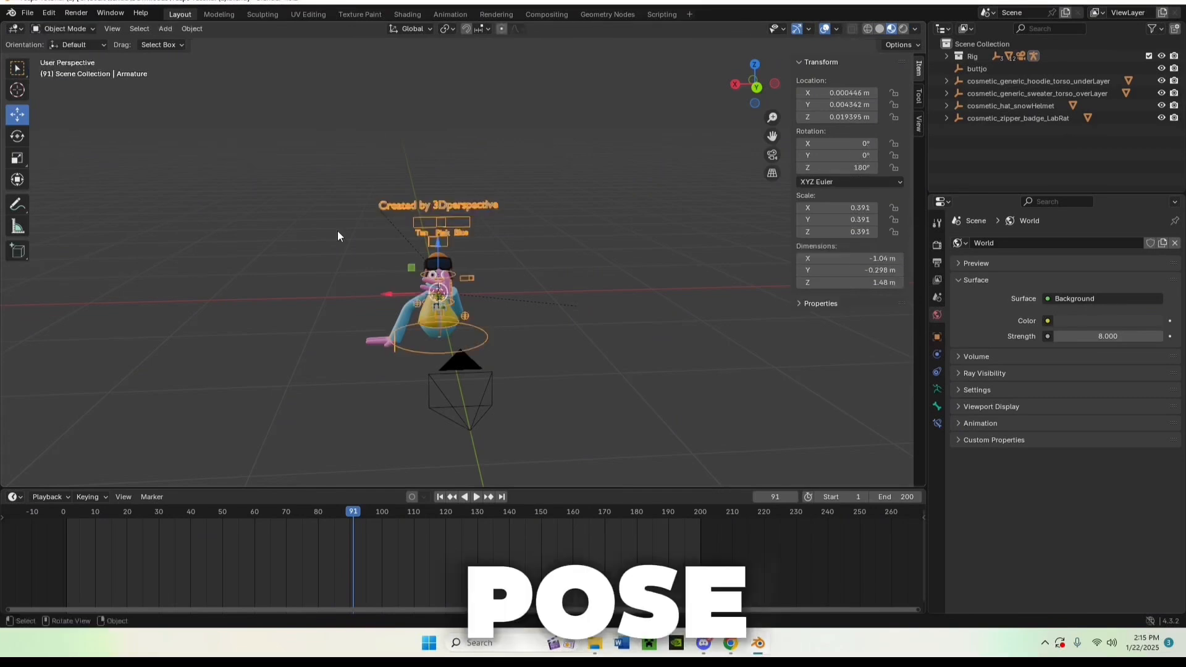
pyautogui.click(478, 415)
pyautogui.click(777, 153)
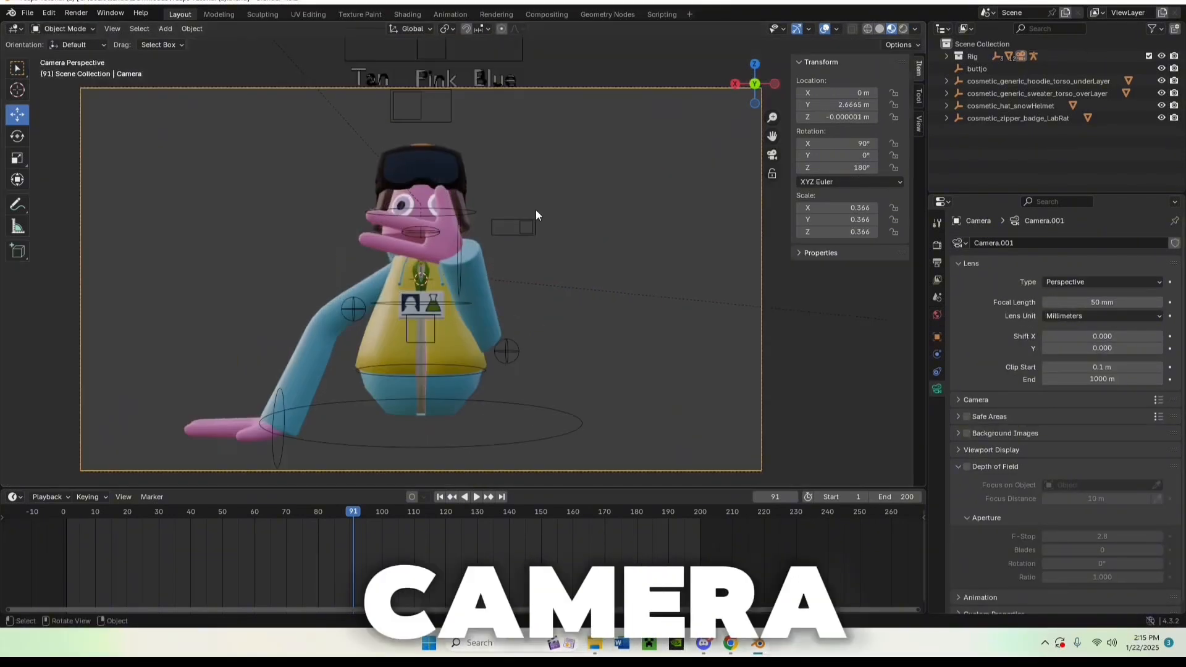
pyautogui.press('r')
pyautogui.press('r')
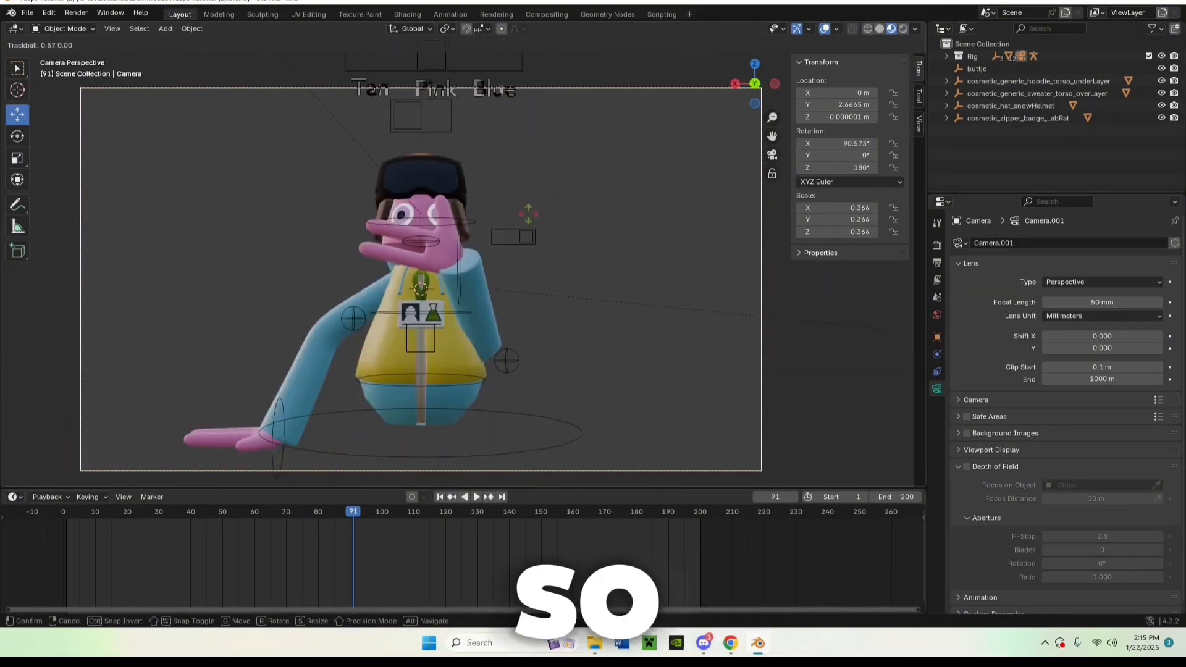
pyautogui.click(711, 146)
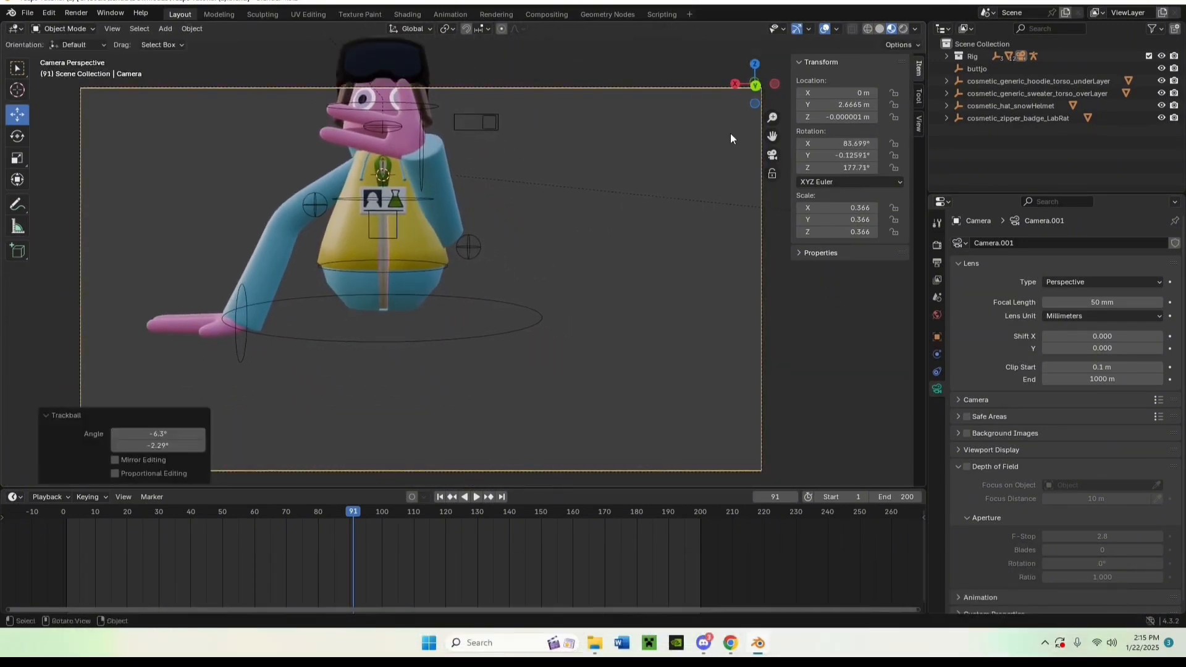
# Raise the camera along the global Z axis to about 0.319 m and set its focal length to about 77.18 mm.
pyautogui.click(772, 155)
pyautogui.press('g')
pyautogui.press('z')
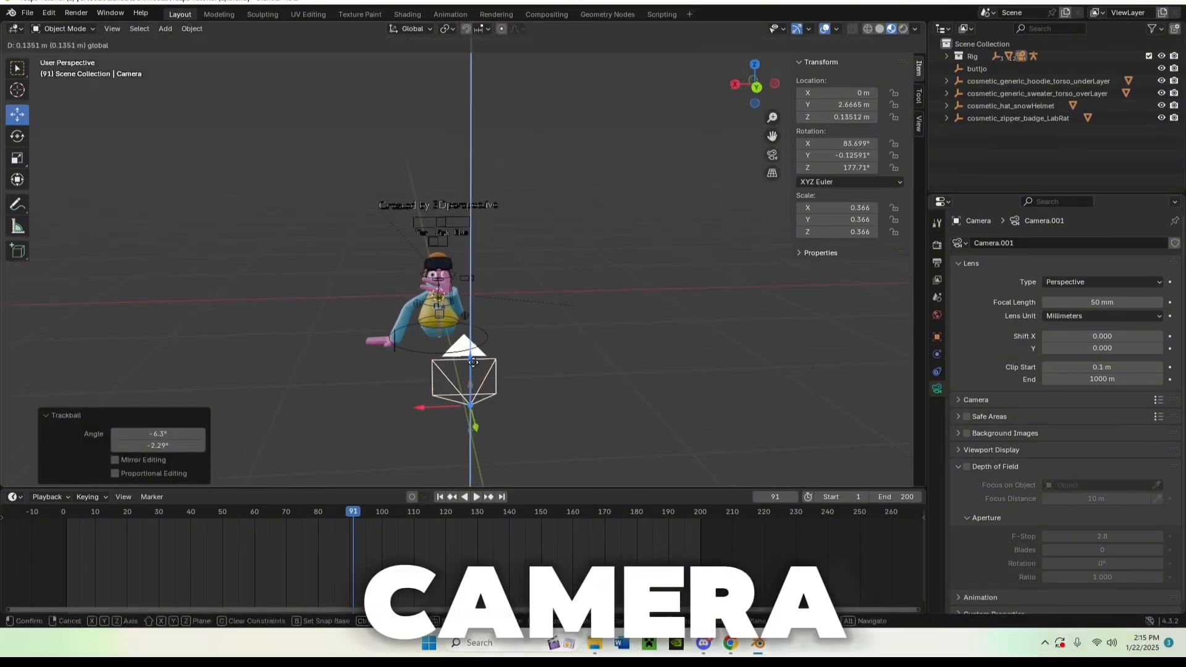
pyautogui.click(667, 193)
pyautogui.moveTo(471, 347); pyautogui.dragTo(482, 308)
# Move the camera back from the character along the global Y axis to about 3.506 m.
pyautogui.press('g')
pyautogui.press('y')
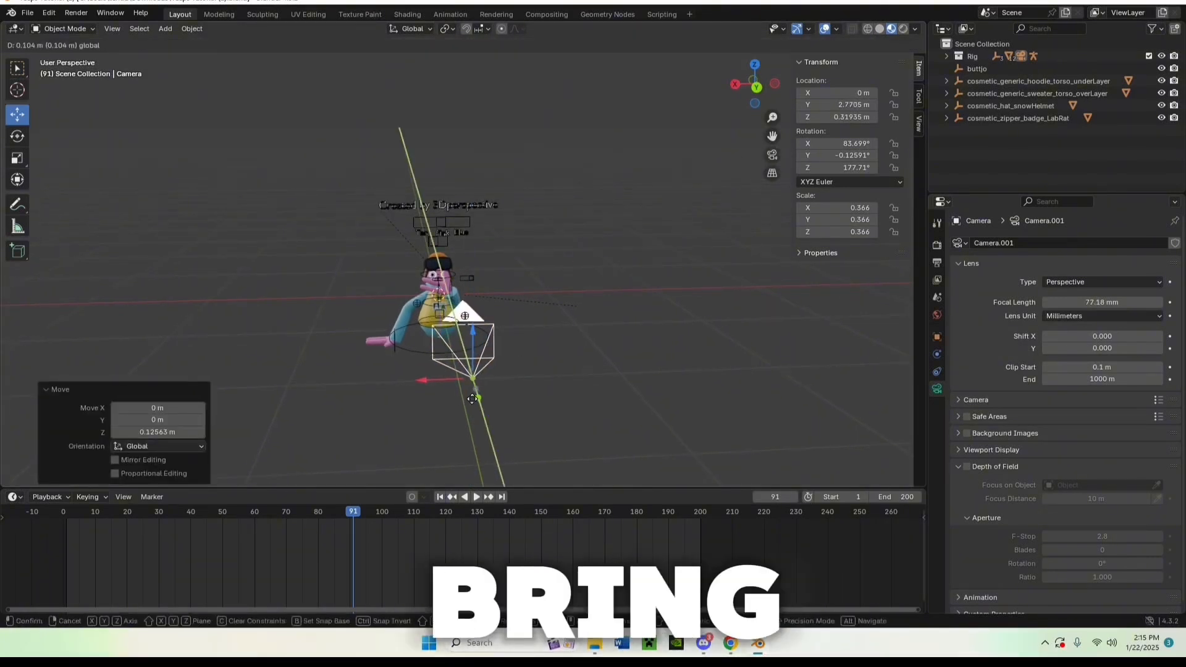
pyautogui.click(640, 329)
pyautogui.press('g')
pyautogui.press('y')
pyautogui.click(532, 467)
# Trackball-rotate the camera in camera view to about X 84.84°, Y 0.05°, Z 179.42°.
pyautogui.click(772, 154)
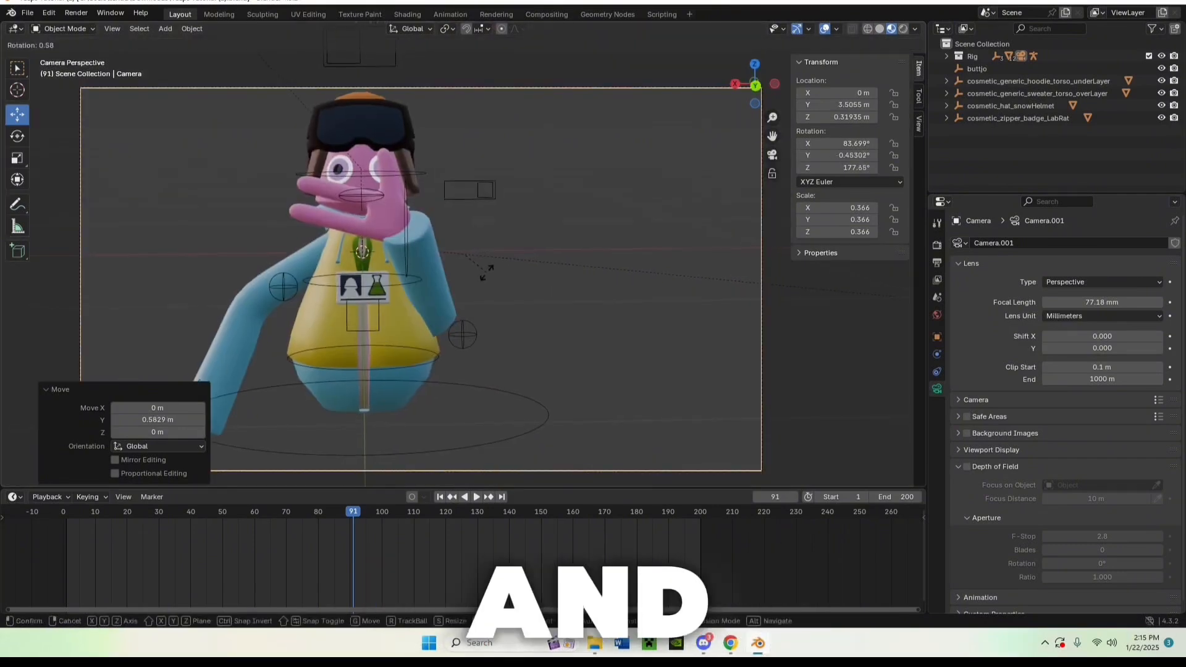
pyautogui.press('r')
pyautogui.press('r')
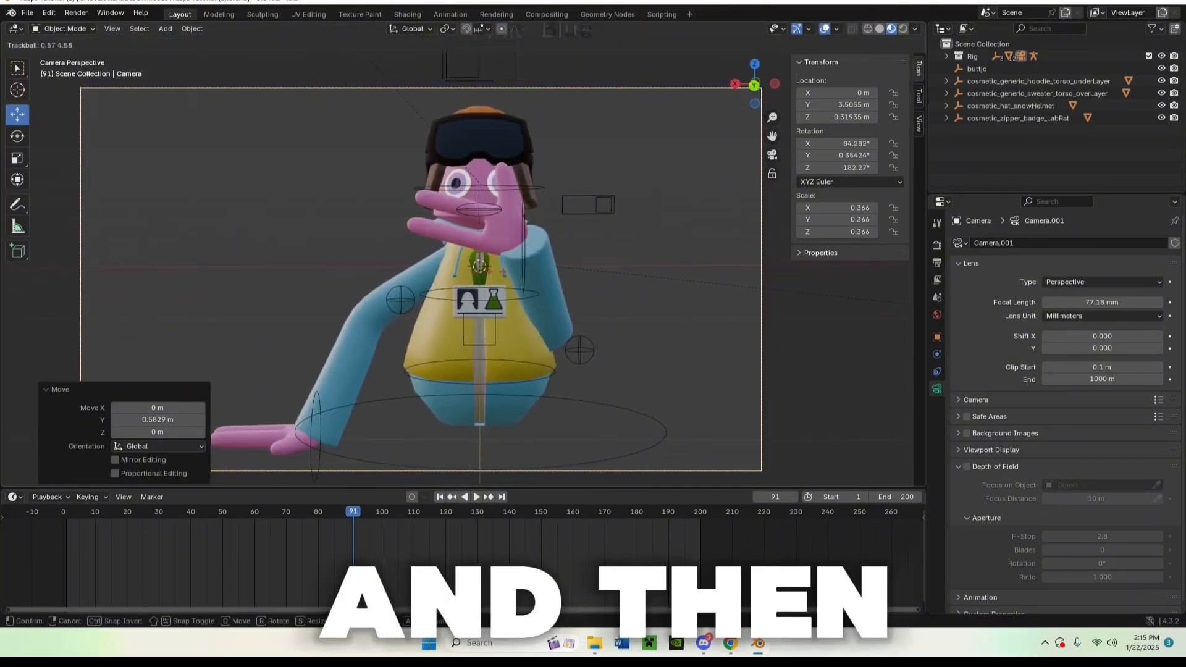
pyautogui.click(493, 272)
# Move the camera farther back along the global Y axis to about 4.112 m.
pyautogui.click(775, 160)
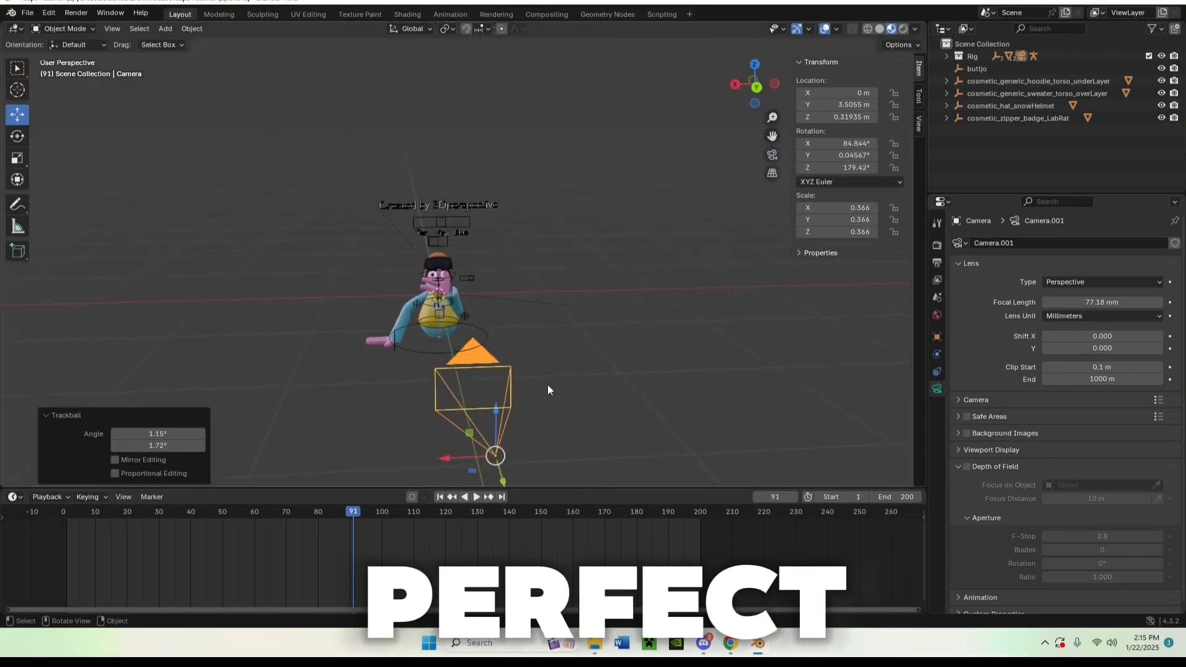
pyautogui.press('g')
pyautogui.press('y')
pyautogui.click(558, 124)
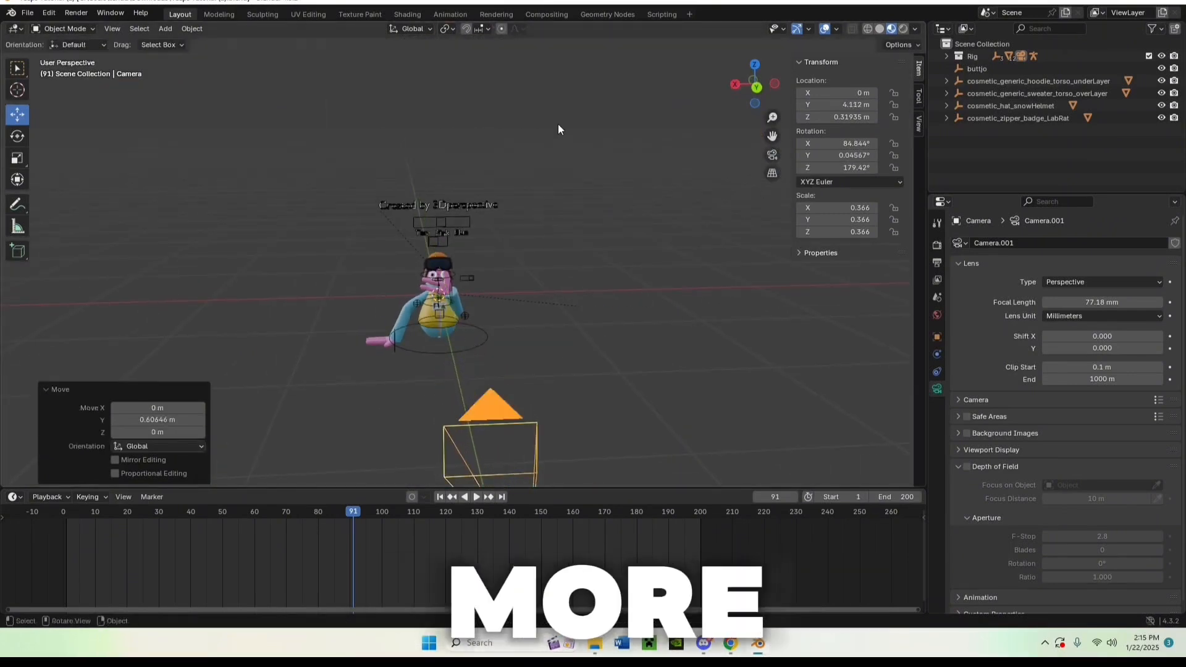
# Re-aim the camera with a trackball rotation in camera view to about X 84.85°, Y 0.10°, Z 179.99°.
pyautogui.press('KP_0')
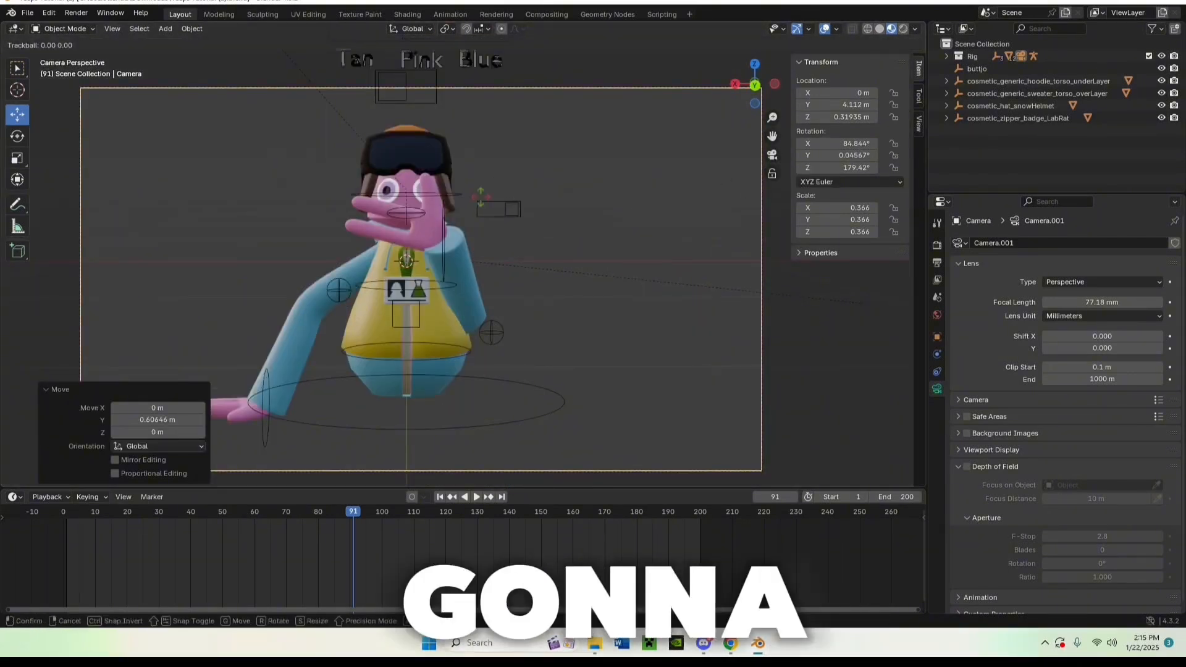
pyautogui.press('r')
pyautogui.press('r')
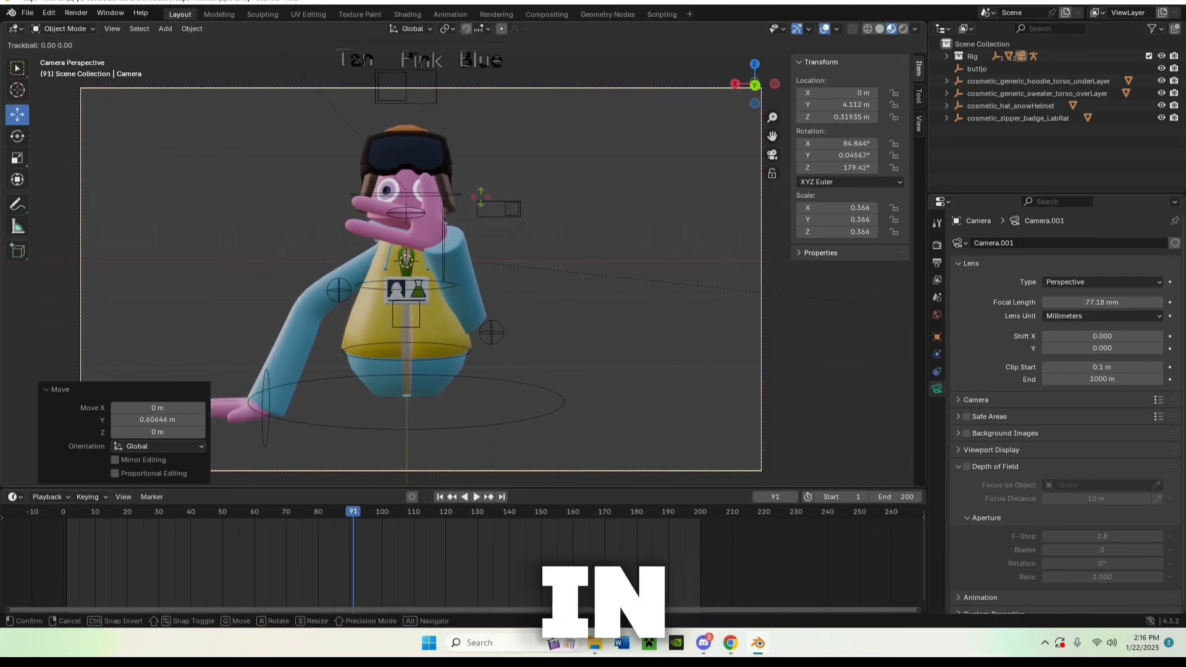
pyautogui.click(365, 287)
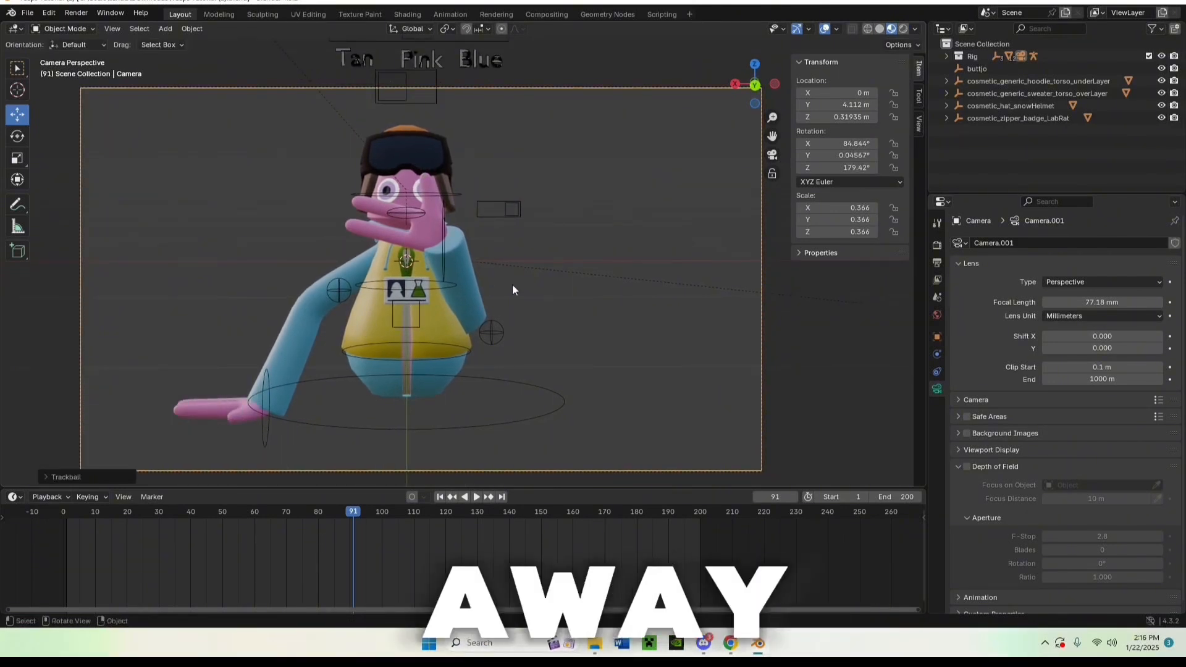
pyautogui.press('r')
pyautogui.press('r')
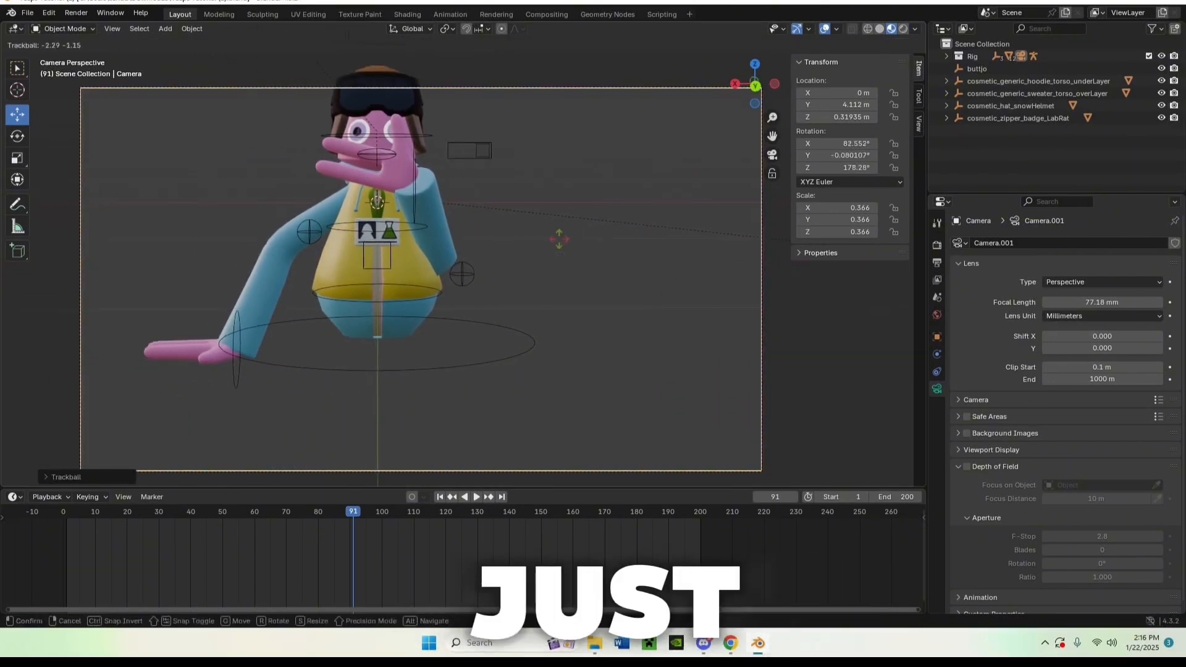
pyautogui.click(565, 239)
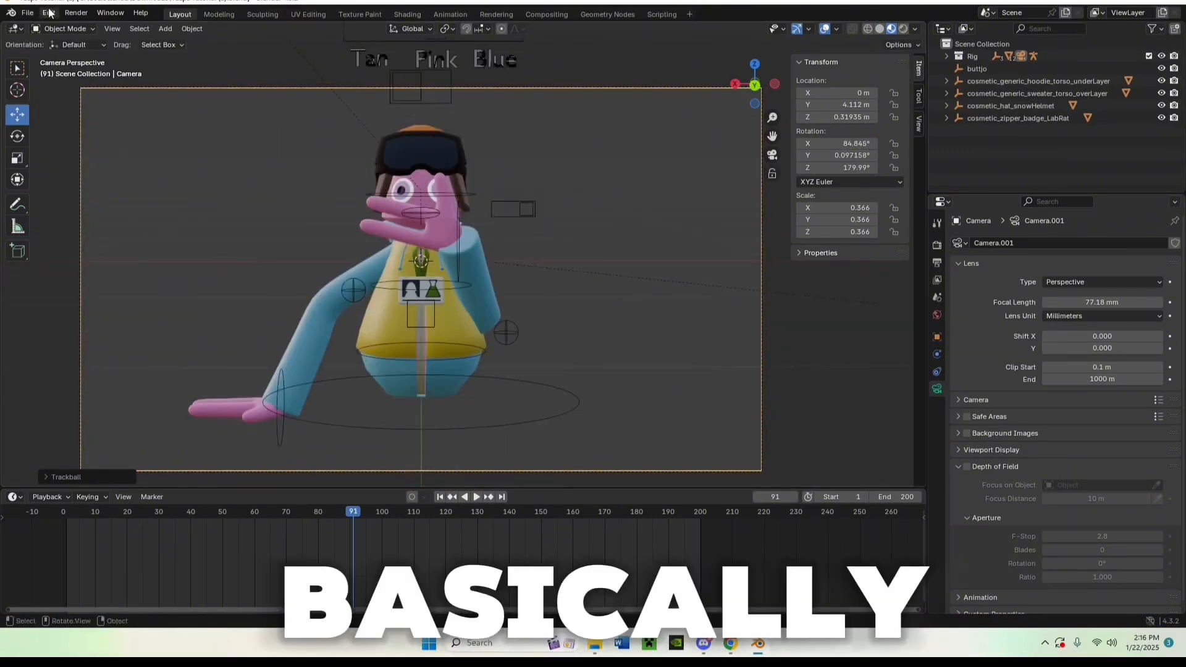
# Render the current frame as a test image and close the render window.
pyautogui.click(76, 13)
pyautogui.click(84, 28)
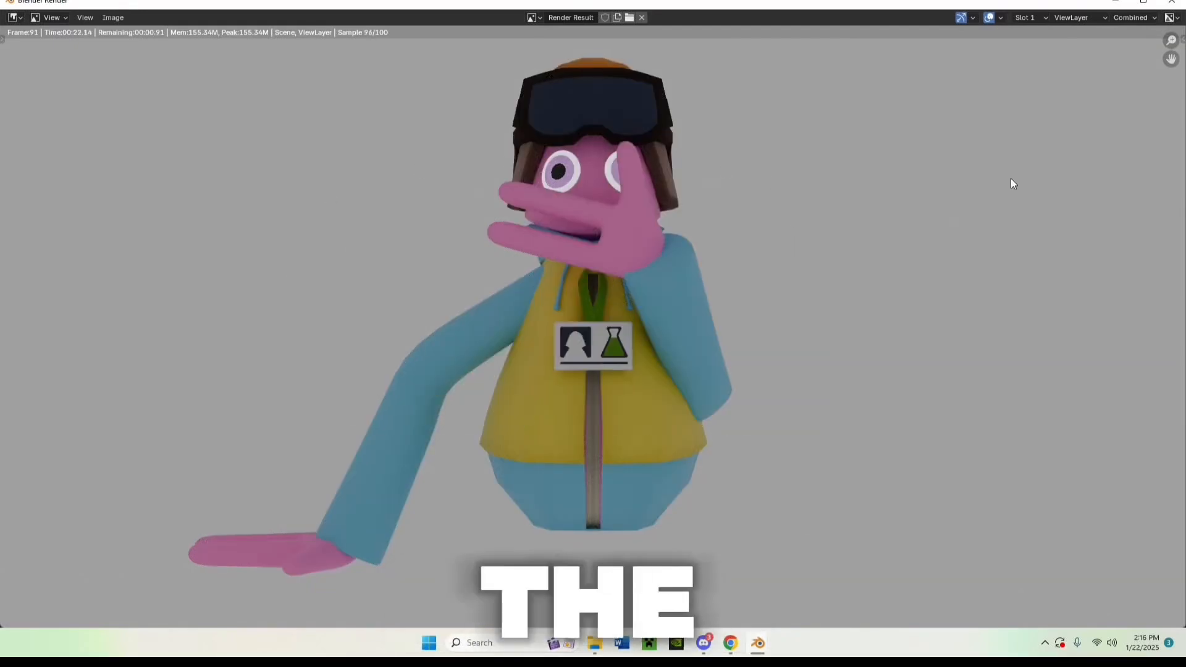
pyautogui.click(1173, 4)
# Add an area light and raise it above the character to about Z 0.536 m.
pyautogui.press('KP_0')
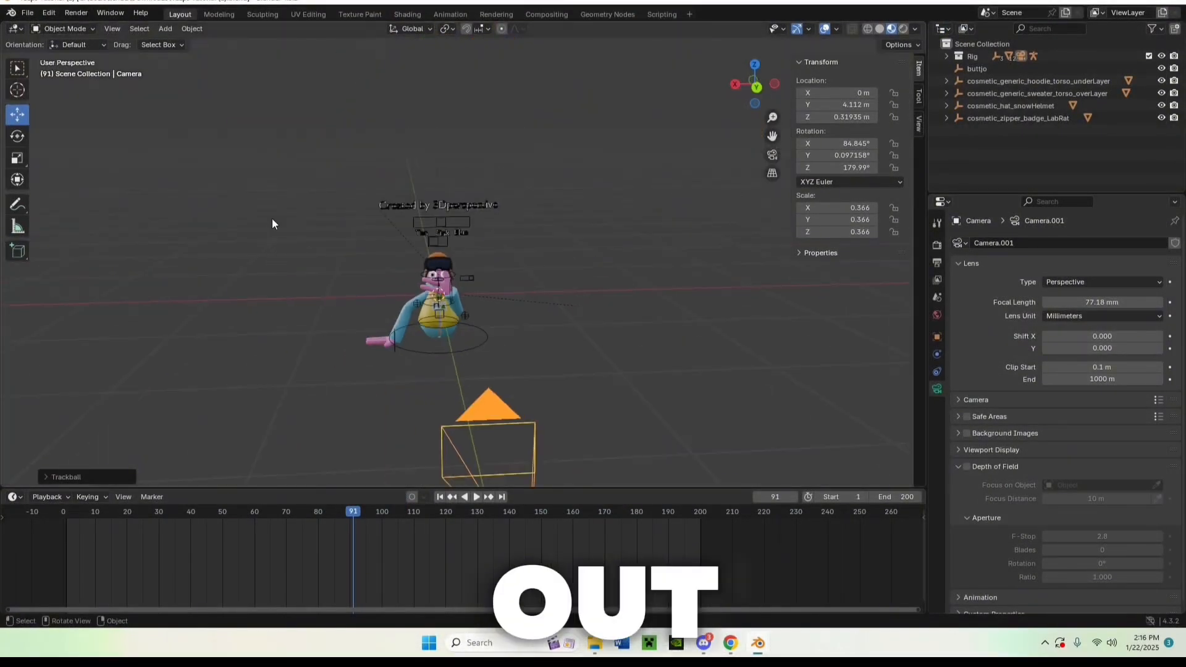
pyautogui.scroll(6, 323, 274)
pyautogui.moveTo(528, 238); pyautogui.dragTo(485, 253, button='middle')
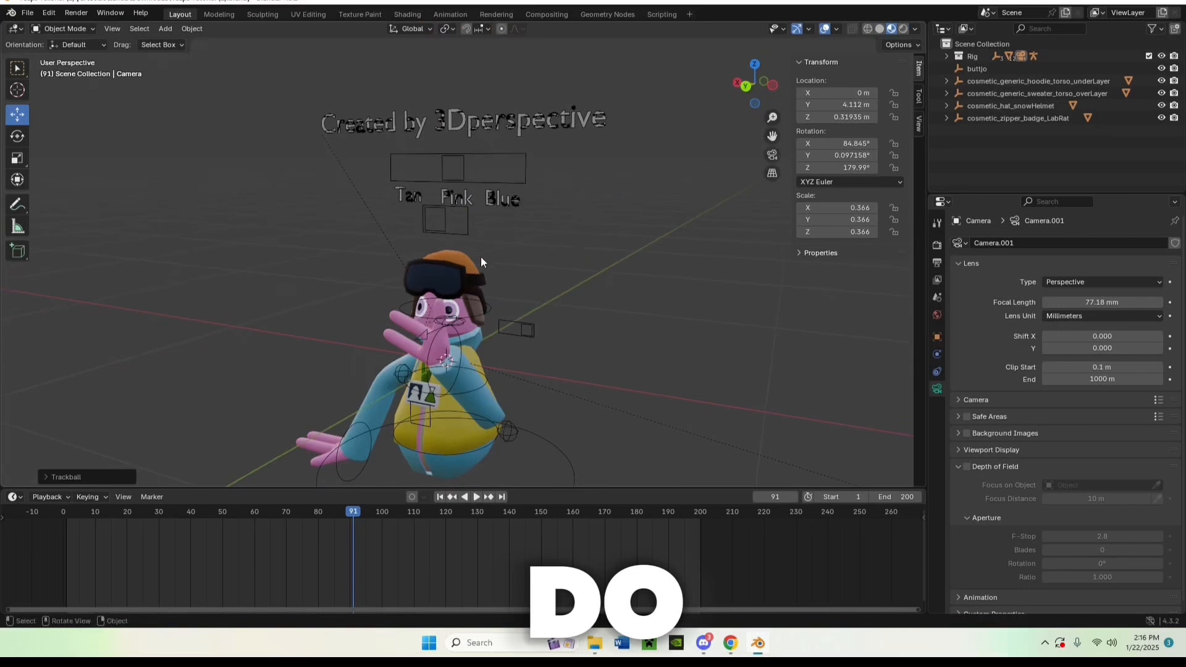
pyautogui.hotkey('shift', 'a')
pyautogui.moveTo(415, 417)
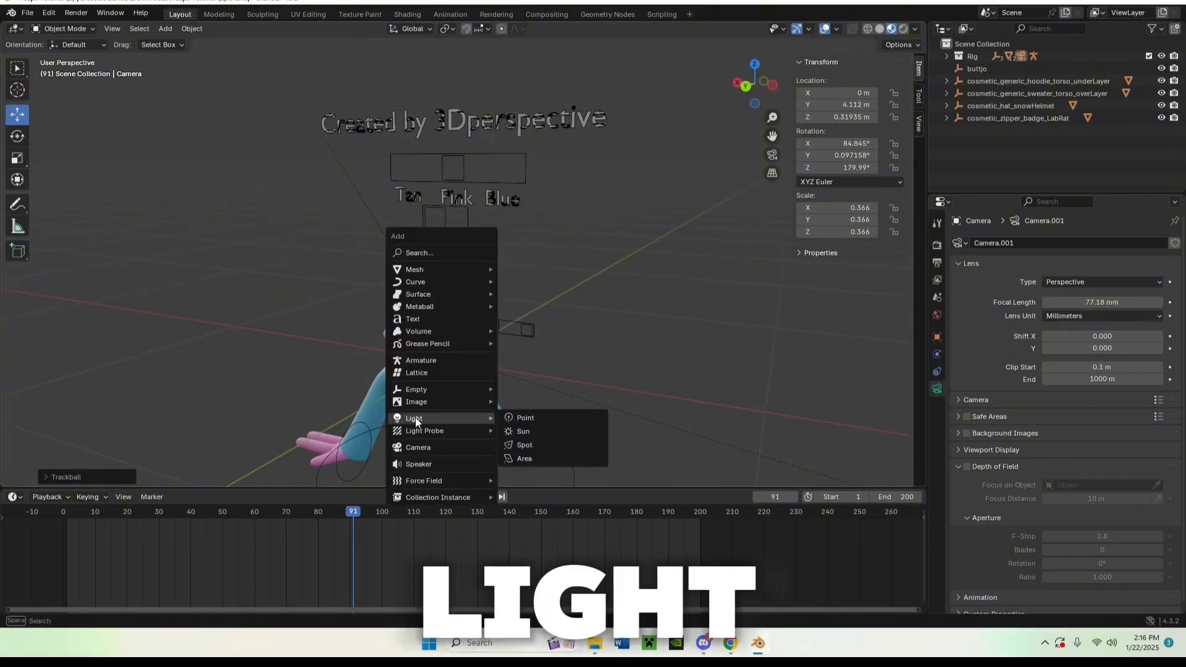
pyautogui.click(518, 456)
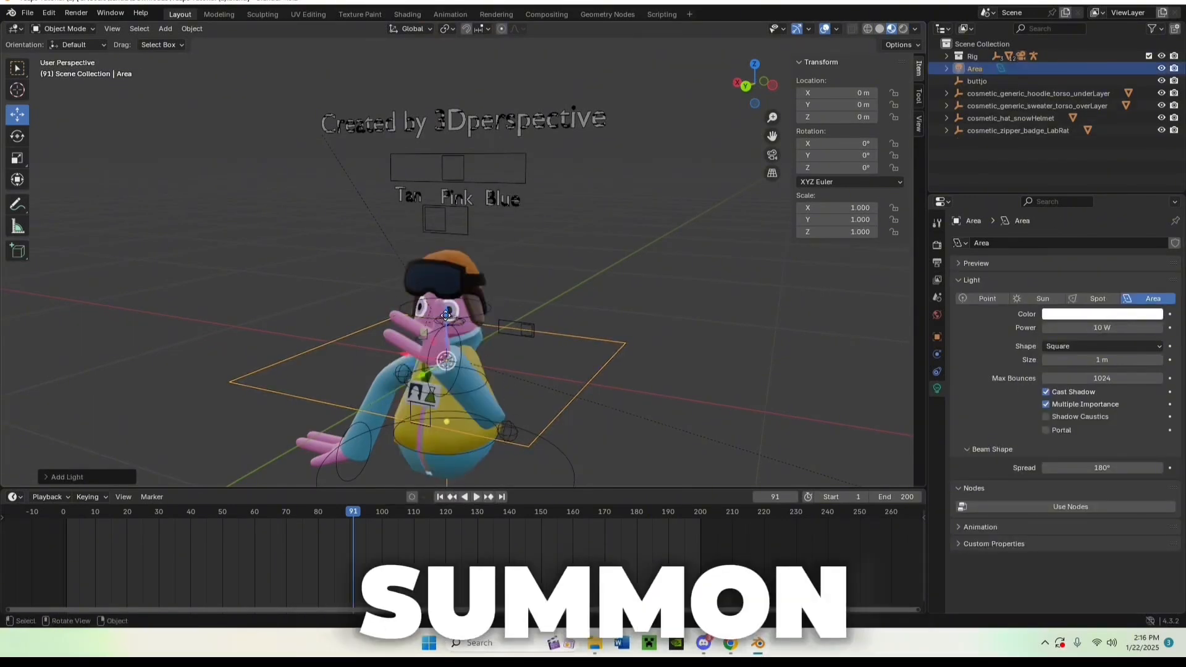
pyautogui.moveTo(446, 314); pyautogui.dragTo(448, 158)
pyautogui.click(644, 331)
# Render the current frame to check the area light's effect on the character.
pyautogui.moveTo(628, 317); pyautogui.dragTo(628, 290, button='middle')
pyautogui.scroll(3, 624, 289)
pyautogui.scroll(-5, 579, 280)
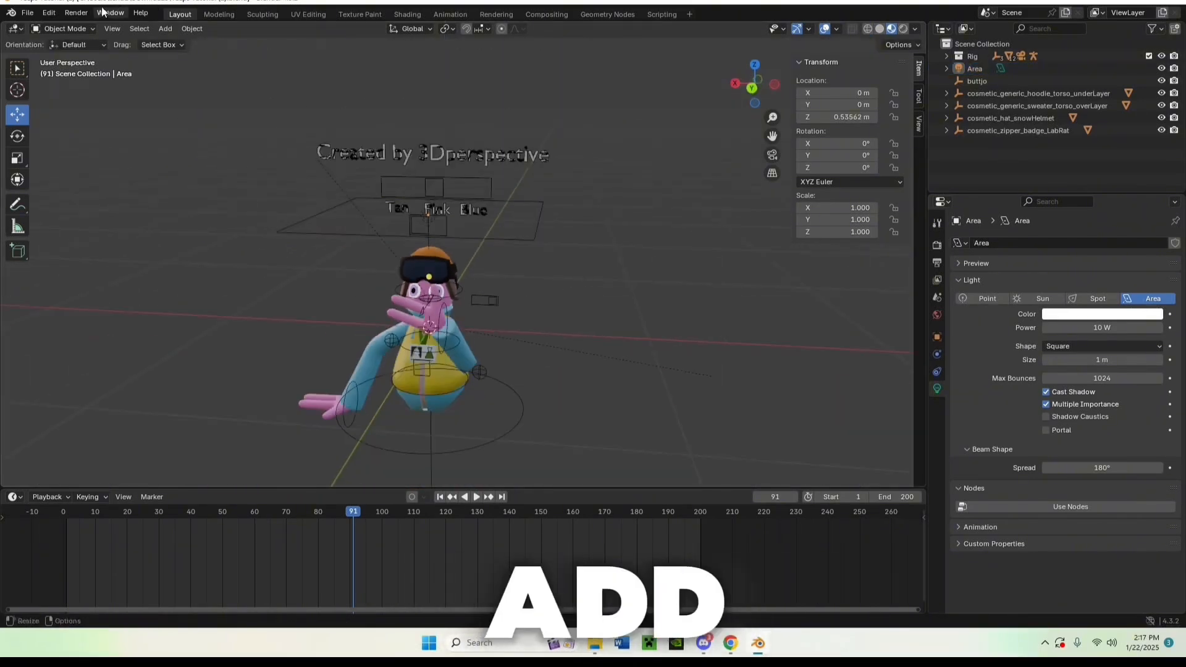
pyautogui.click(77, 13)
pyautogui.click(107, 28)
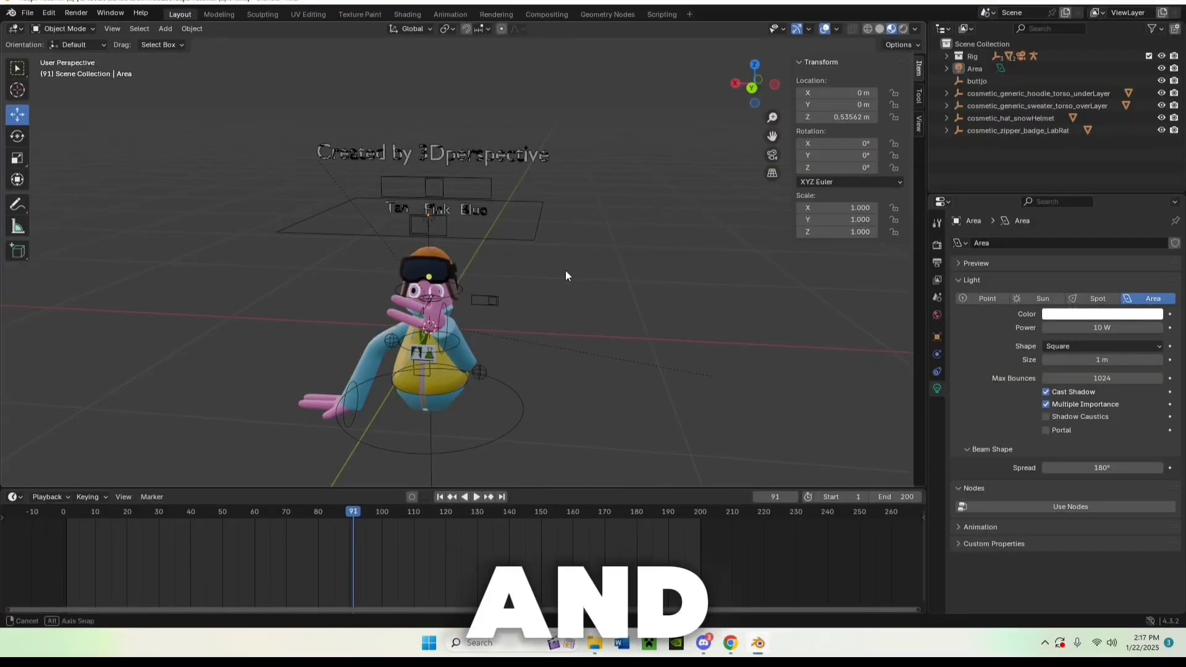
pyautogui.moveTo(565, 269); pyautogui.dragTo(643, 287, button='middle')
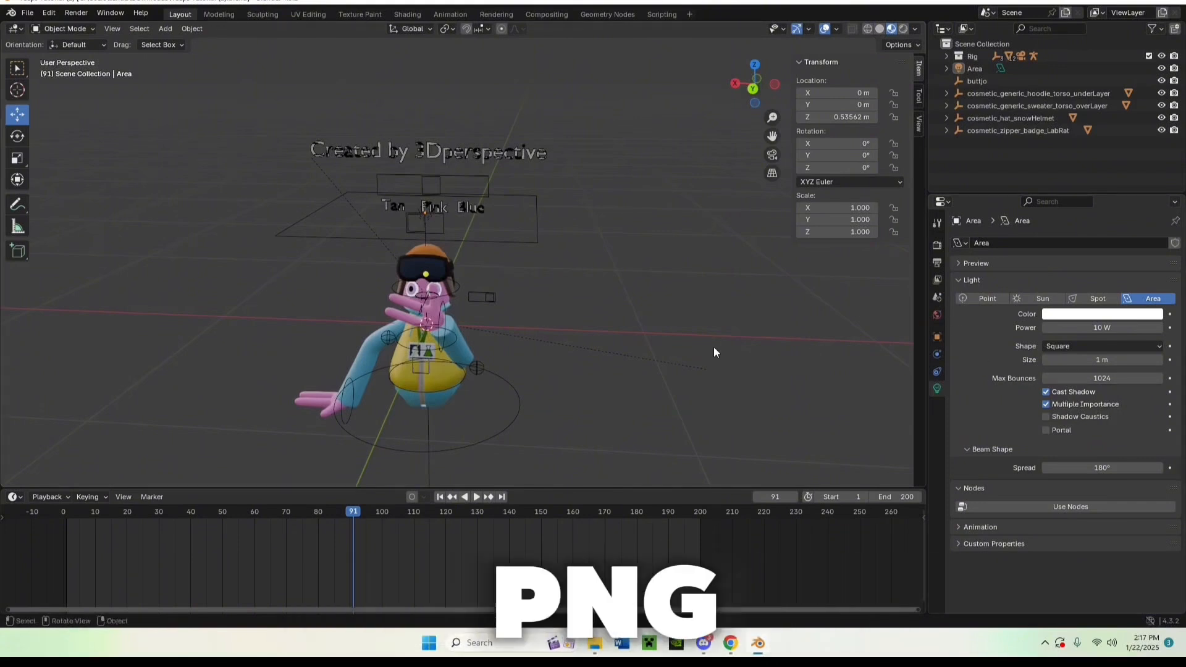
# Turn on the transparent film background in the render settings.
pyautogui.click(936, 246)
pyautogui.scroll(-8, 991, 455)
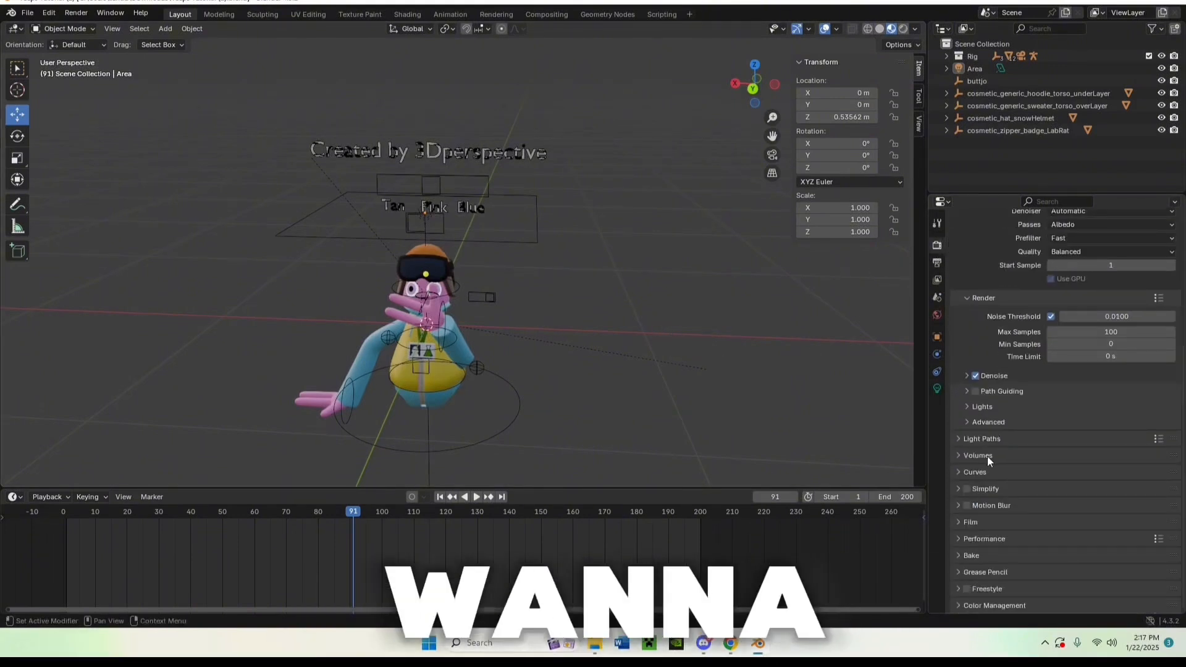
pyautogui.click(970, 523)
pyautogui.scroll(-5, 1020, 501)
pyautogui.click(975, 487)
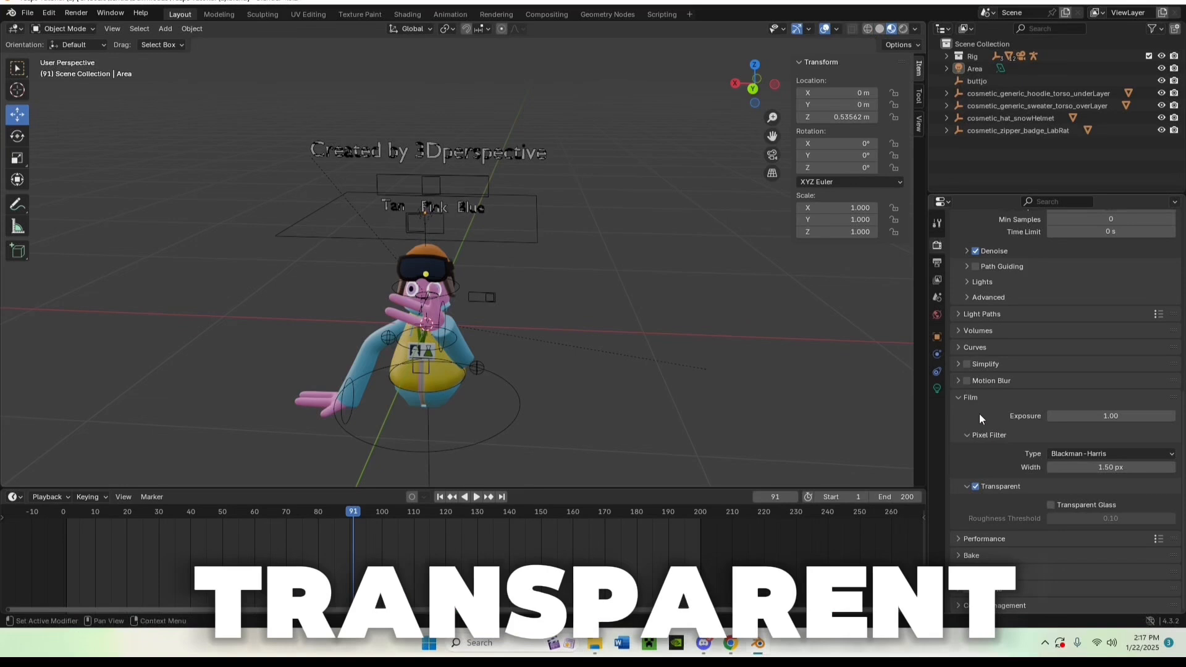
# Set the output file format to PNG with RGBA color.
pyautogui.click(936, 263)
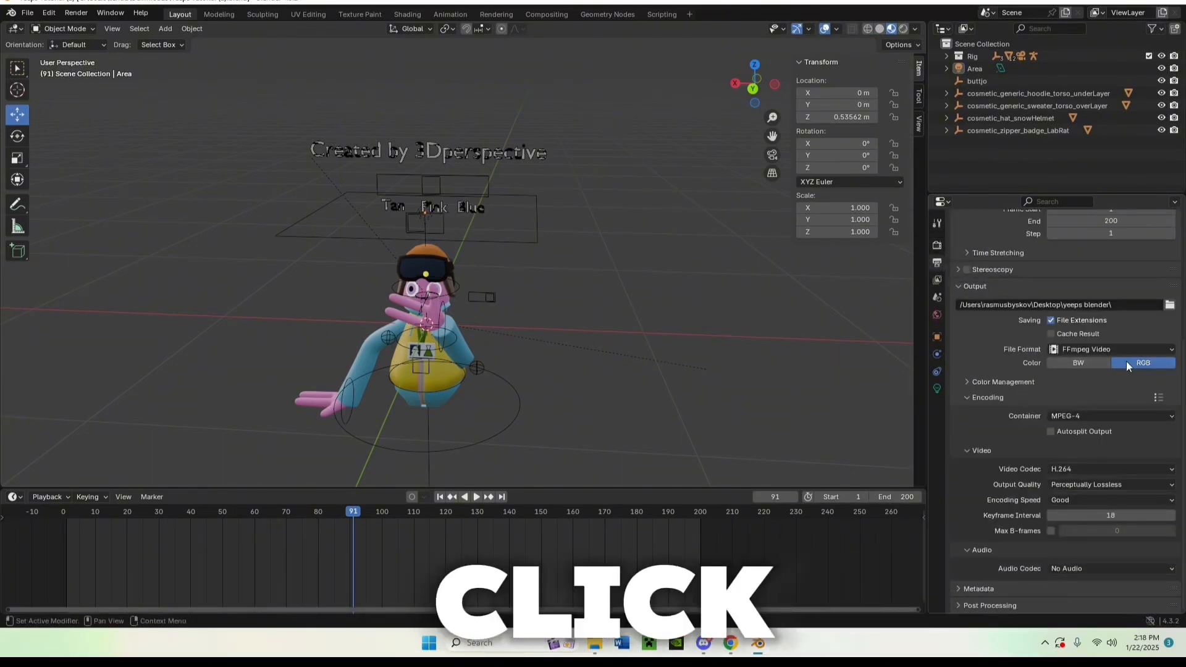
pyautogui.click(1112, 350)
pyautogui.click(962, 412)
pyautogui.click(1153, 497)
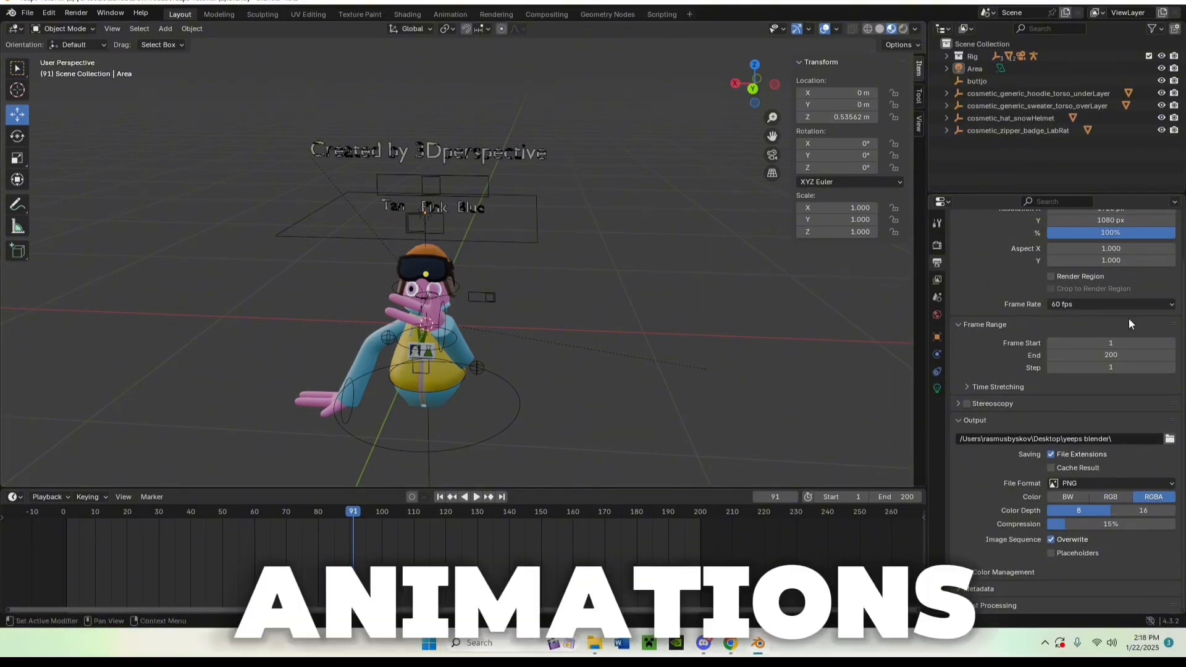
# Render the current frame with the transparent background and inspect the resulting image.
pyautogui.click(71, 13)
pyautogui.click(91, 26)
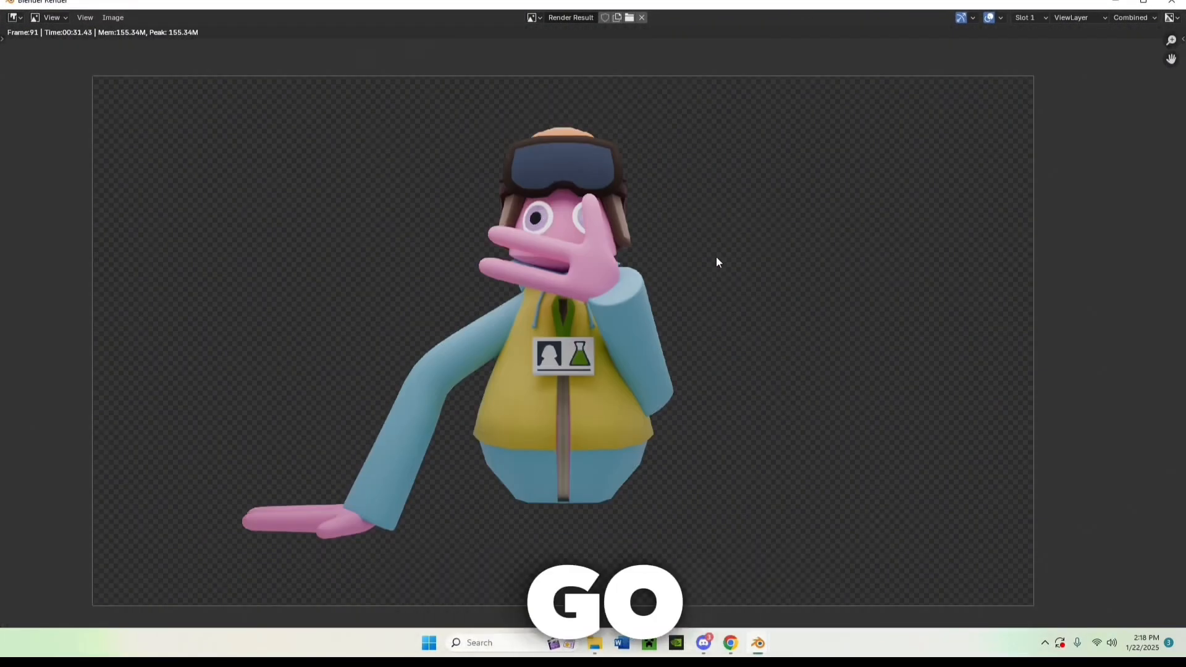
pyautogui.scroll(-3, 715, 261)
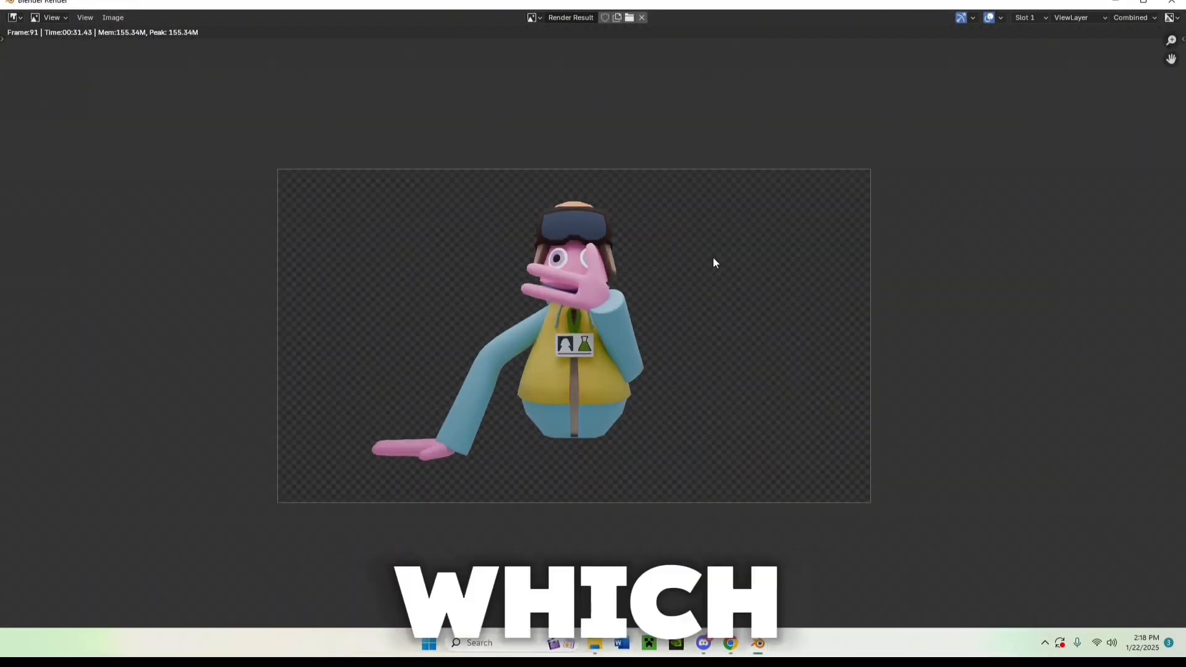
pyautogui.scroll(1, 570, 265)
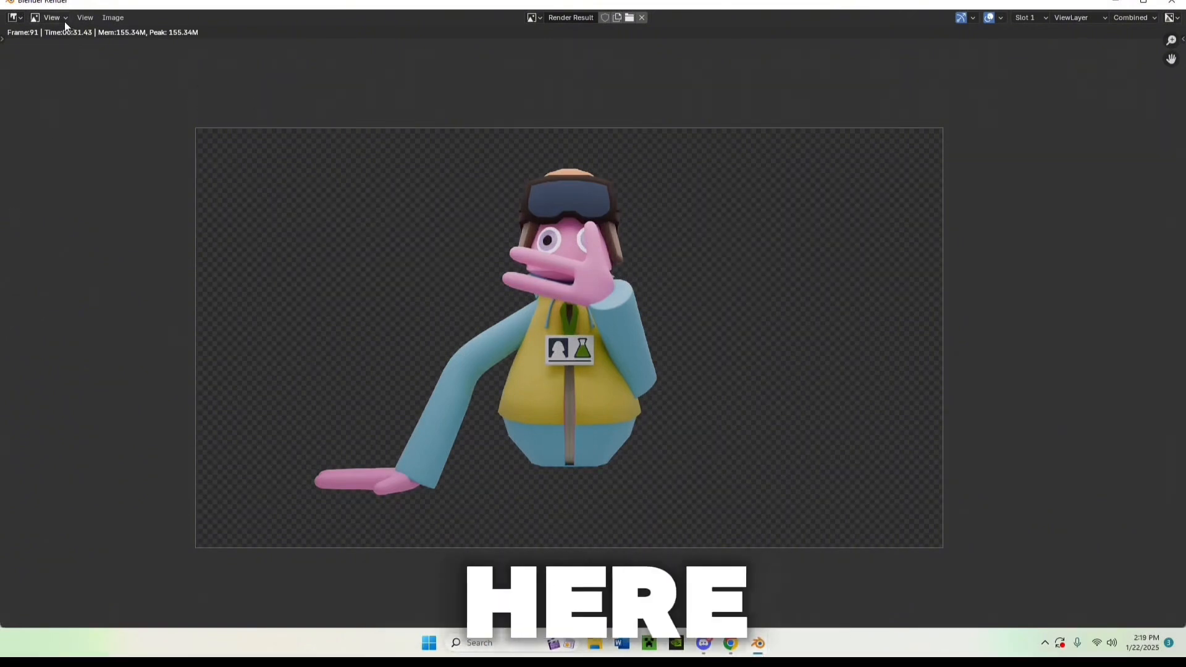
# Save the rendered image as a PNG named TN PIC in the Downloads folder.
pyautogui.click(116, 17)
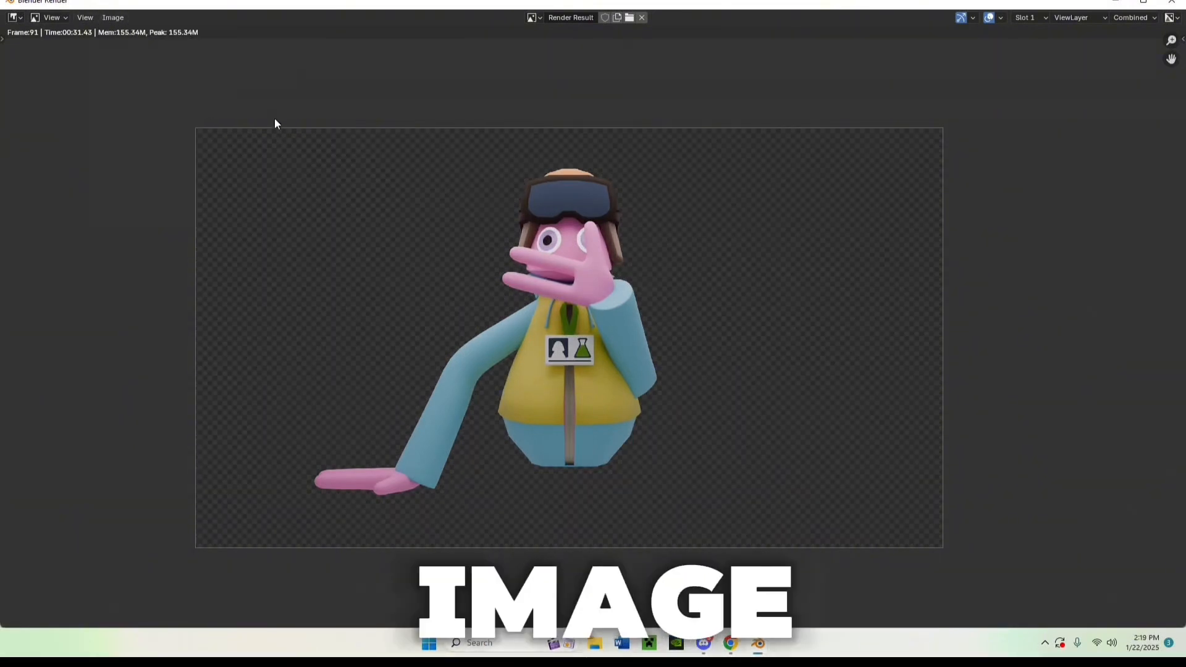
pyautogui.click(104, 18)
pyautogui.click(145, 136)
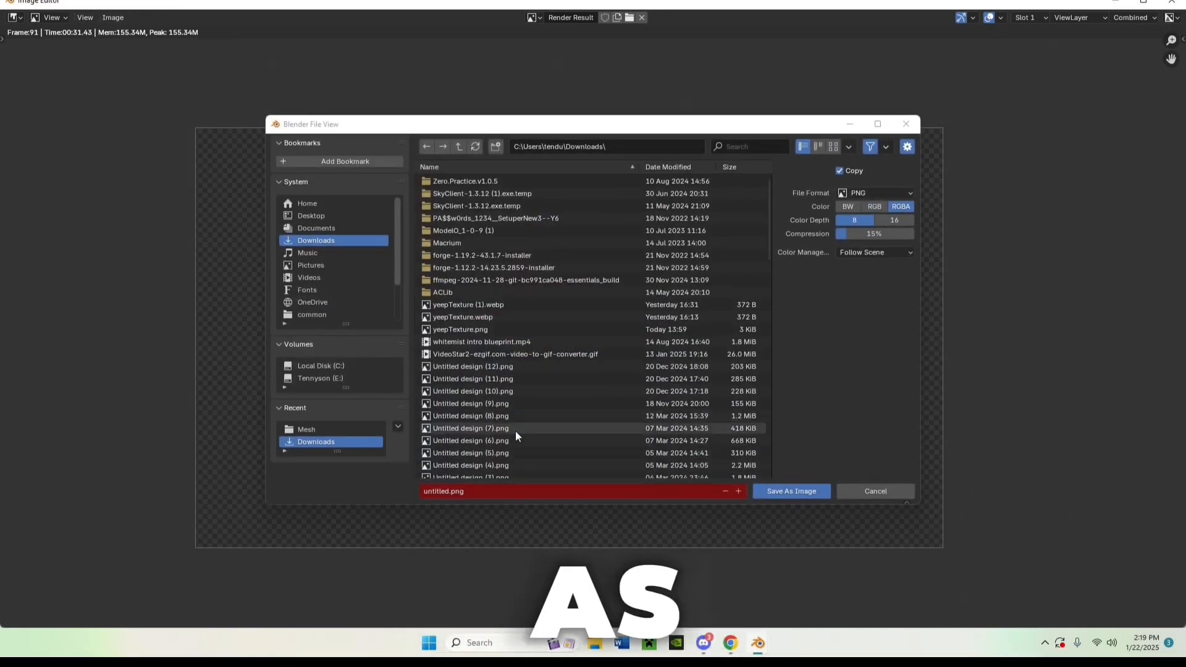
pyautogui.click(550, 490)
pyautogui.write('TN PIC')
pyautogui.click(777, 492)
# Switch to the Canva design in Chrome and upload TN PIC.png from the Downloads folder.
pyautogui.moveTo(730, 644)
pyautogui.click(726, 574)
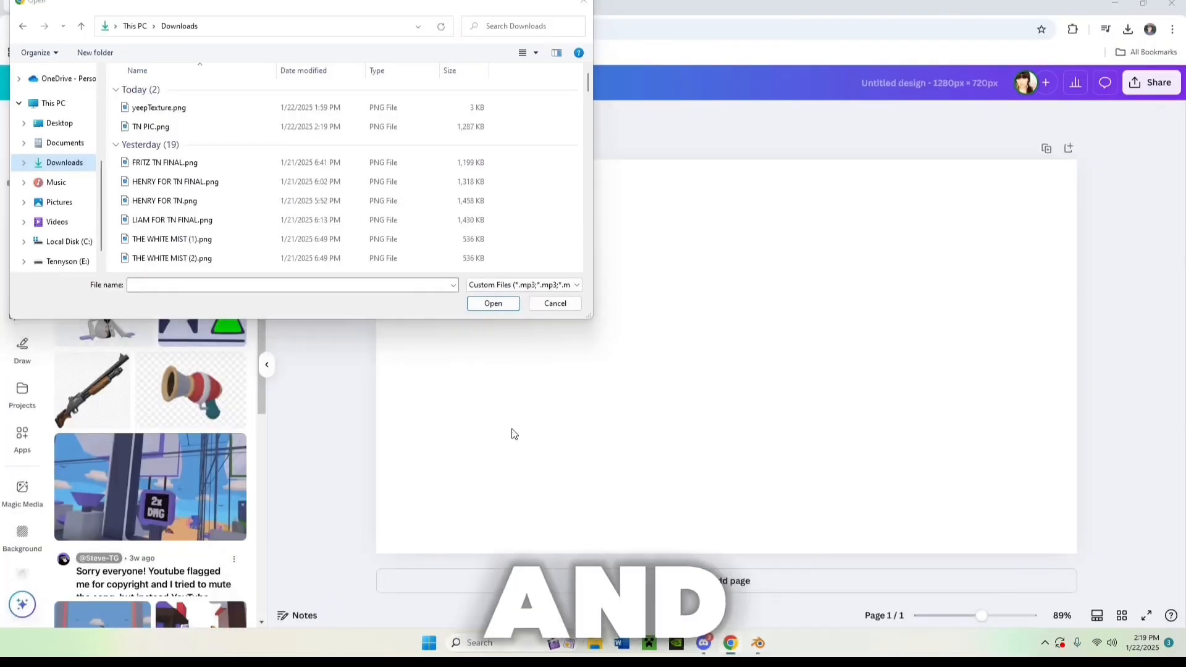
pyautogui.click(55, 164)
pyautogui.click(155, 108)
pyautogui.click(498, 304)
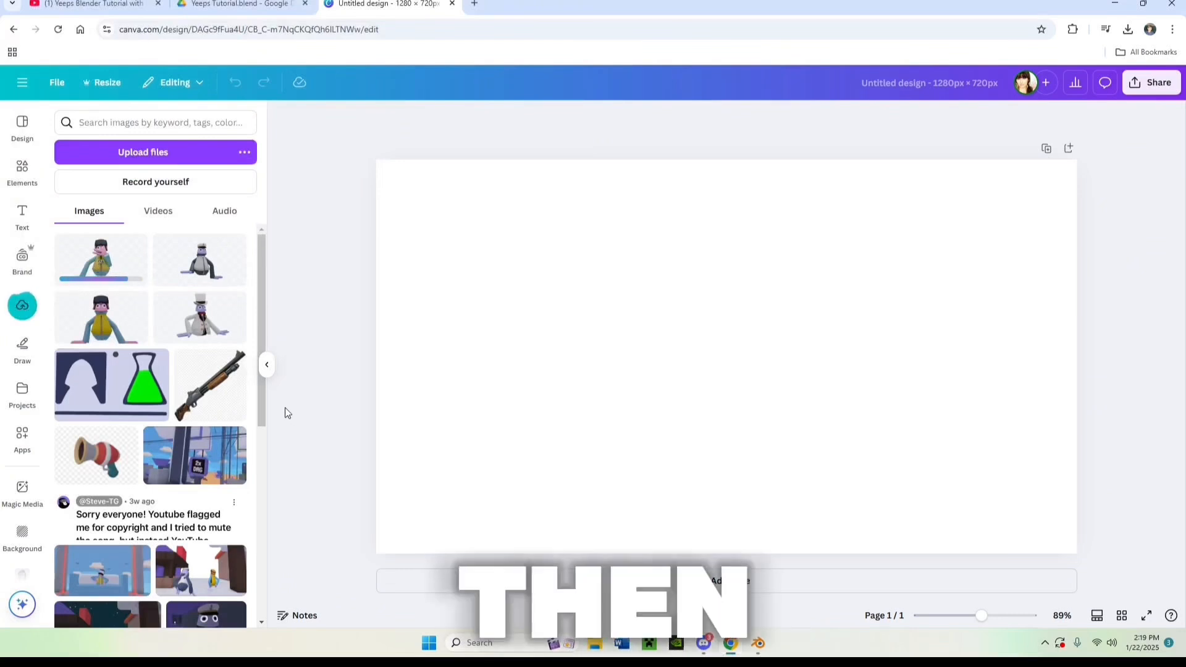
# Place the uploaded character render on the page, enlarge it to nearly fill the canvas, and center it along the page's lower edge.
pyautogui.moveTo(116, 268); pyautogui.dragTo(872, 405)
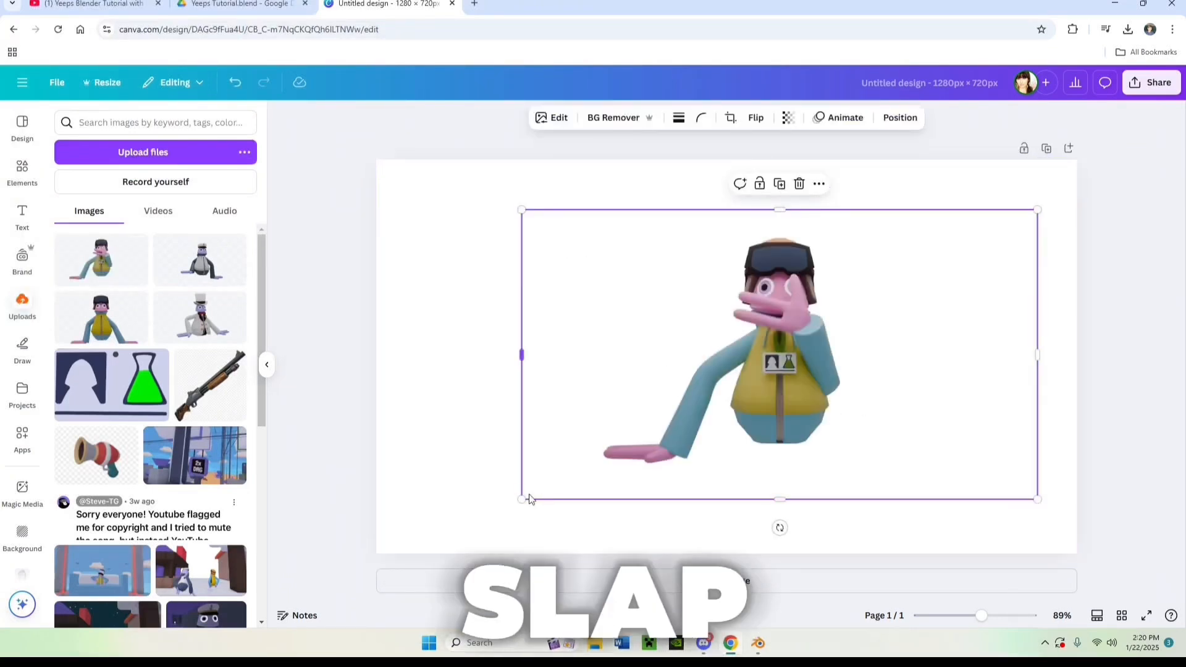
pyautogui.moveTo(529, 498); pyautogui.dragTo(391, 553)
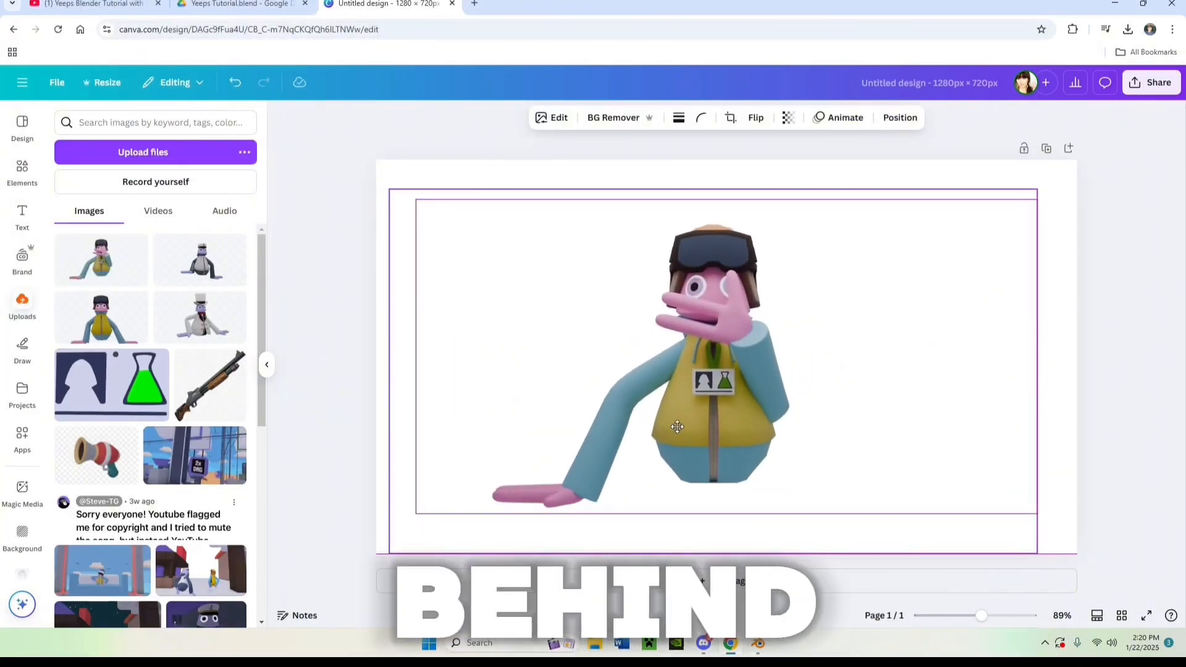
pyautogui.moveTo(677, 426); pyautogui.dragTo(721, 386)
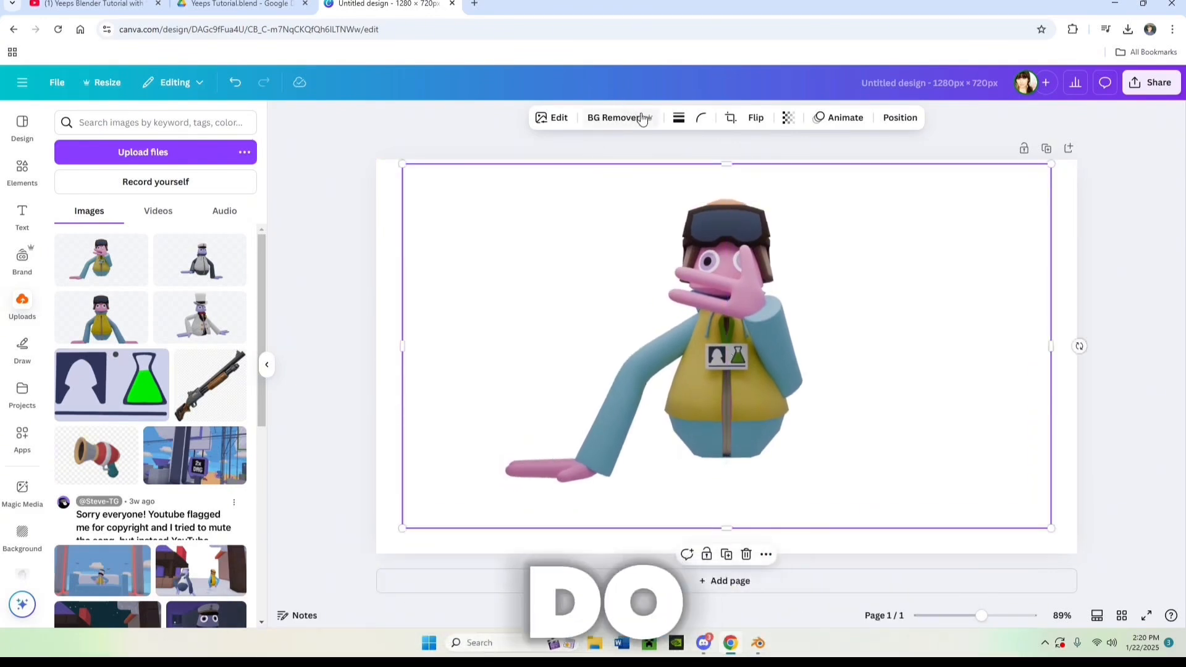
pyautogui.click(1165, 327)
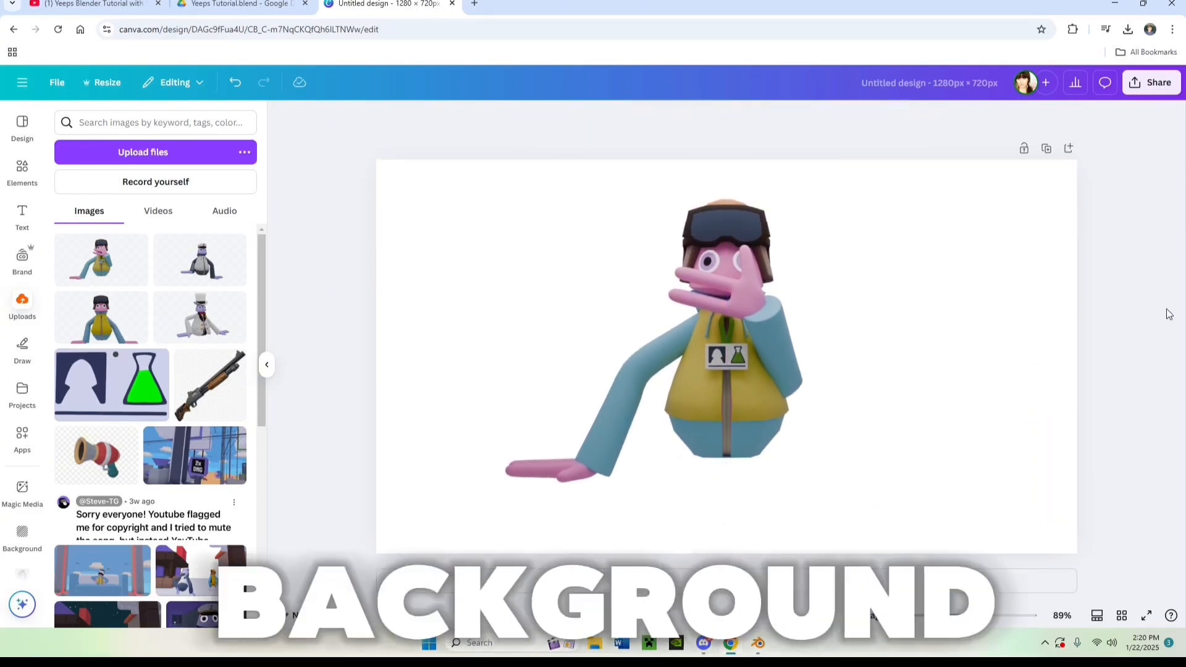
pyautogui.moveTo(732, 406); pyautogui.dragTo(733, 431)
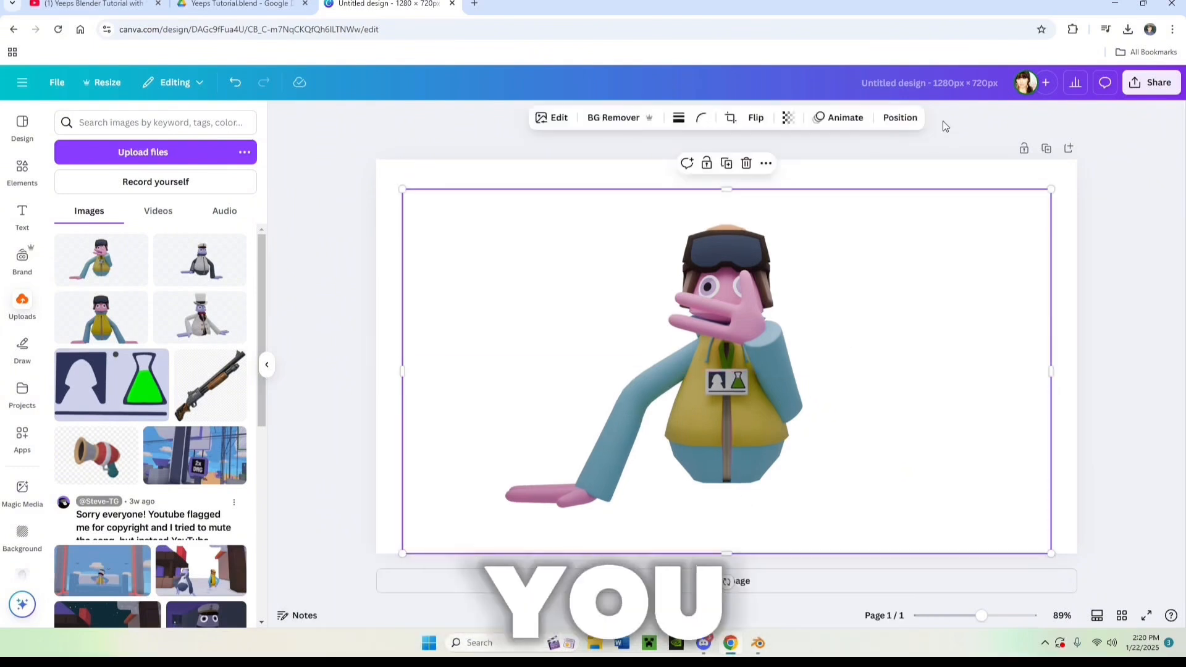
# Try several solid page background colors and set the background to the pastel yellow-to-pink gradient.
pyautogui.click(907, 175)
pyautogui.click(653, 117)
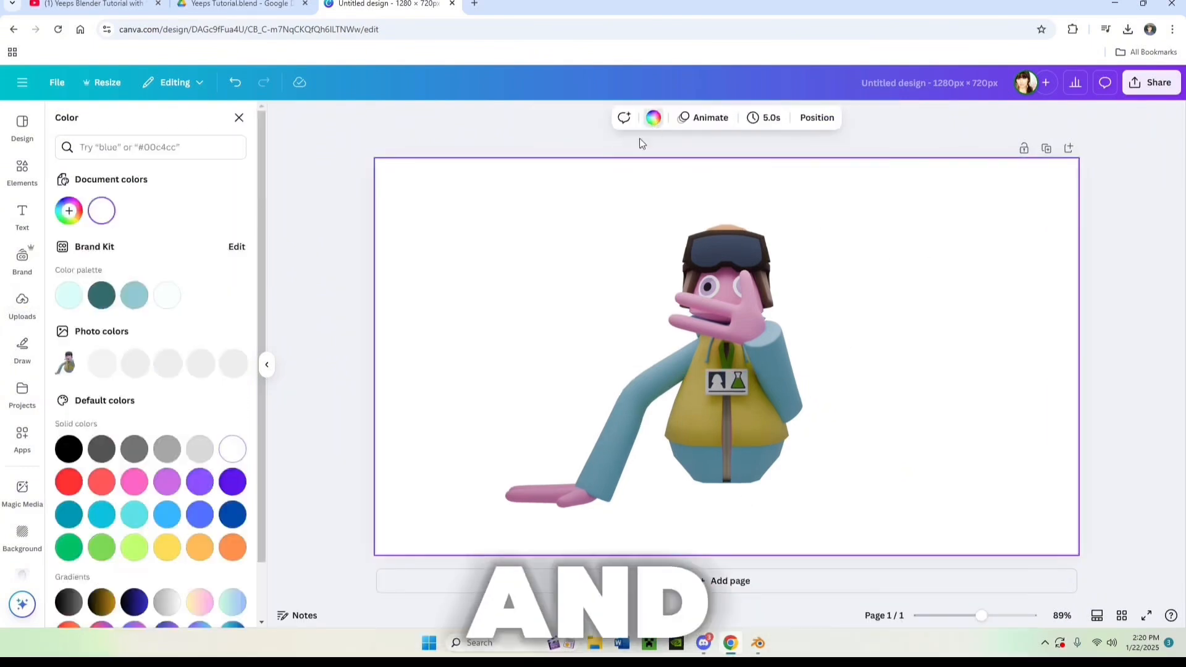
pyautogui.click(102, 363)
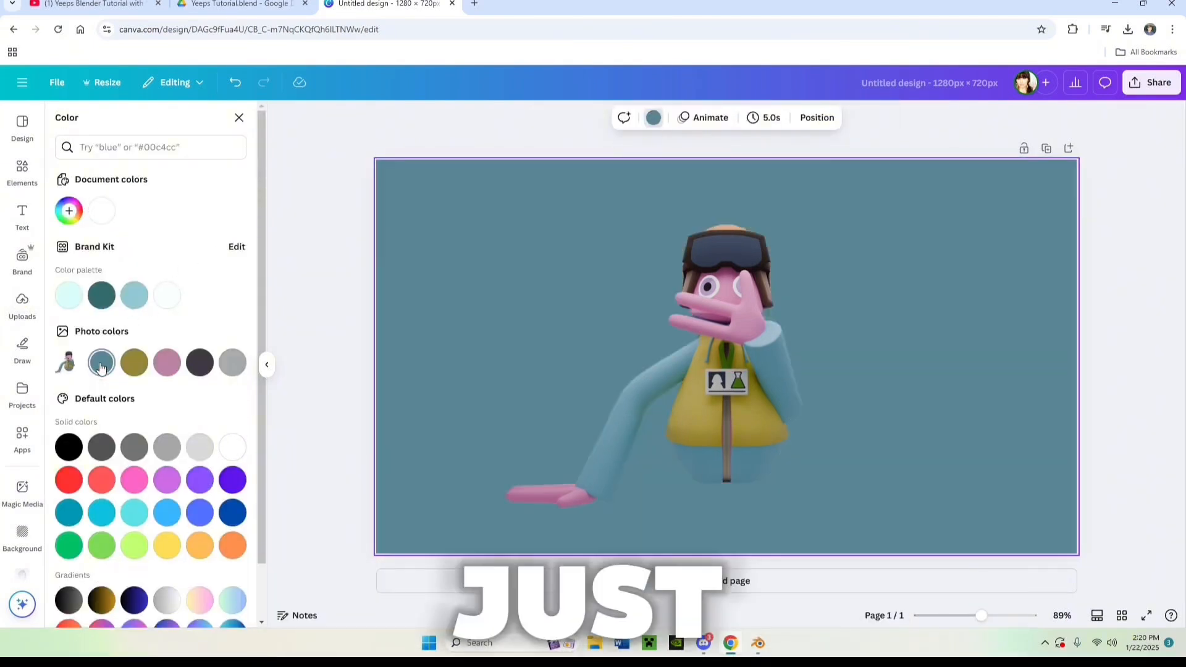
pyautogui.click(167, 362)
pyautogui.click(101, 295)
pyautogui.click(199, 599)
pyautogui.click(593, 153)
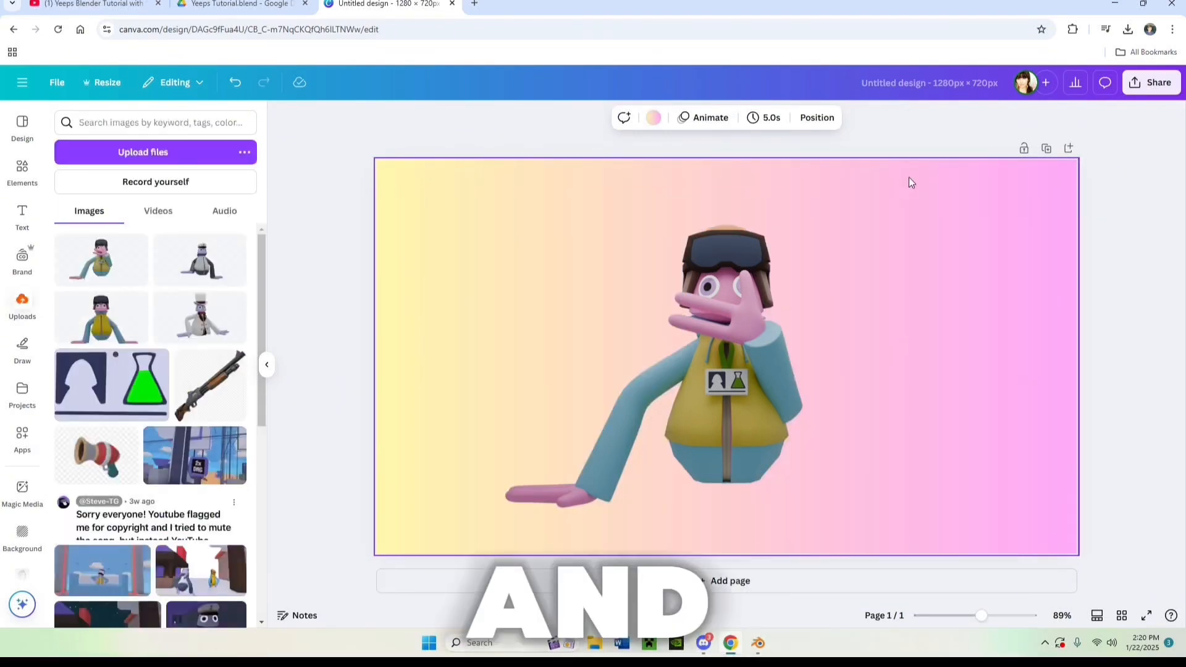
pyautogui.click(917, 140)
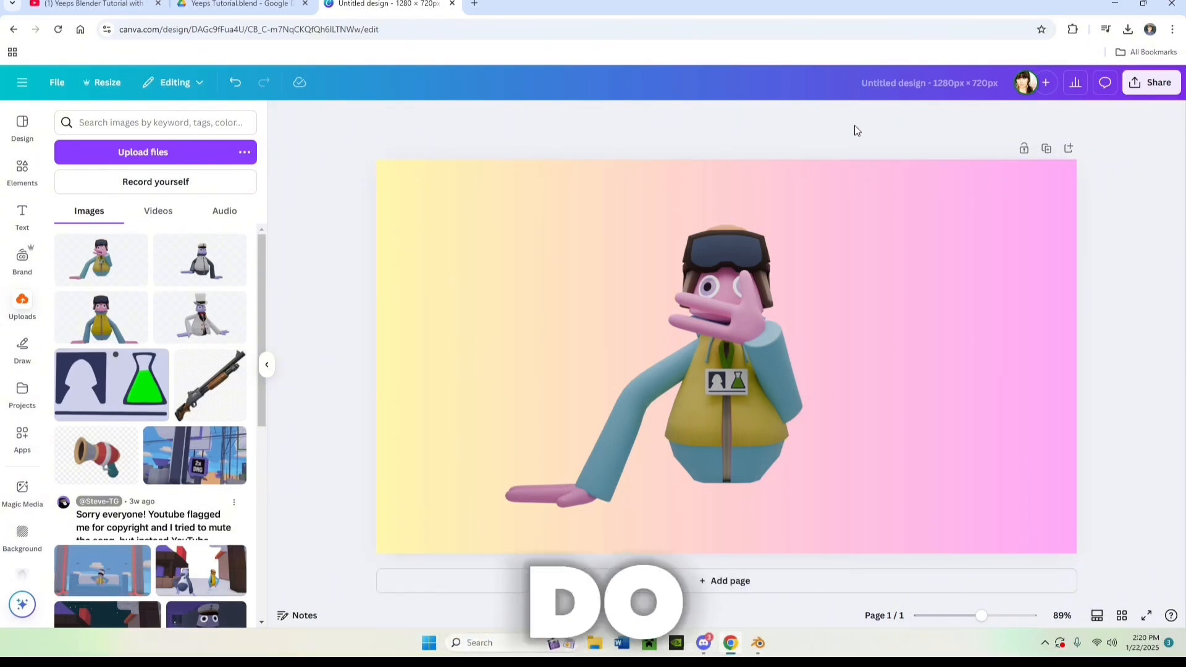
# Switch to Blender and select everything in the fox-costumed character's scene, clear the selection, and leave the Blender window.
pyautogui.moveTo(758, 648)
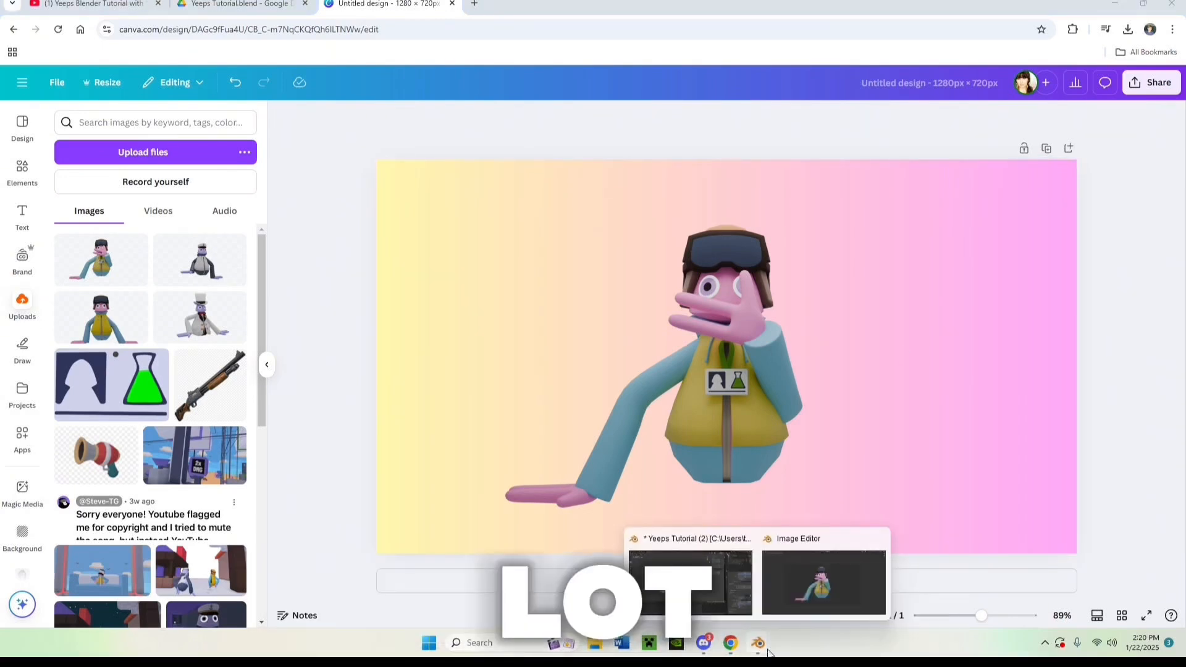
pyautogui.click(690, 580)
pyautogui.moveTo(610, 284); pyautogui.dragTo(579, 185, button='middle')
pyautogui.moveTo(607, 139); pyautogui.dragTo(281, 538)
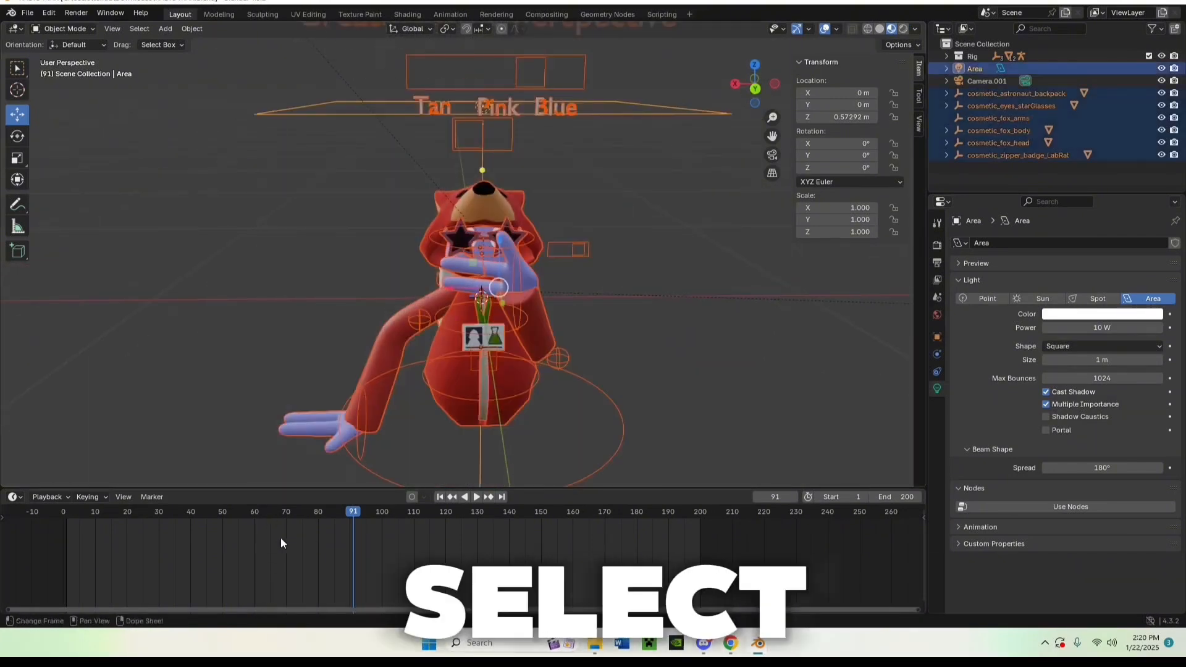
pyautogui.click(658, 246)
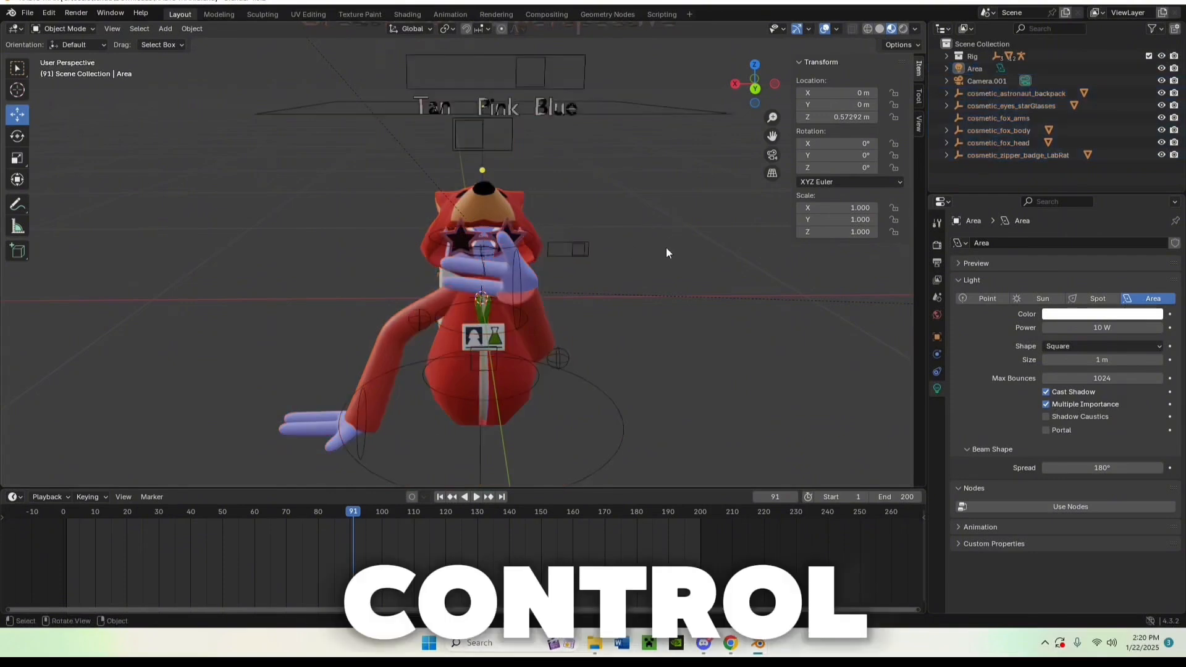
pyautogui.click(1115, 0)
# Open WHIPRAT.blend from the Downloads folder, view its posed character, and leave the Blender window.
pyautogui.scroll(-1, 433, 247)
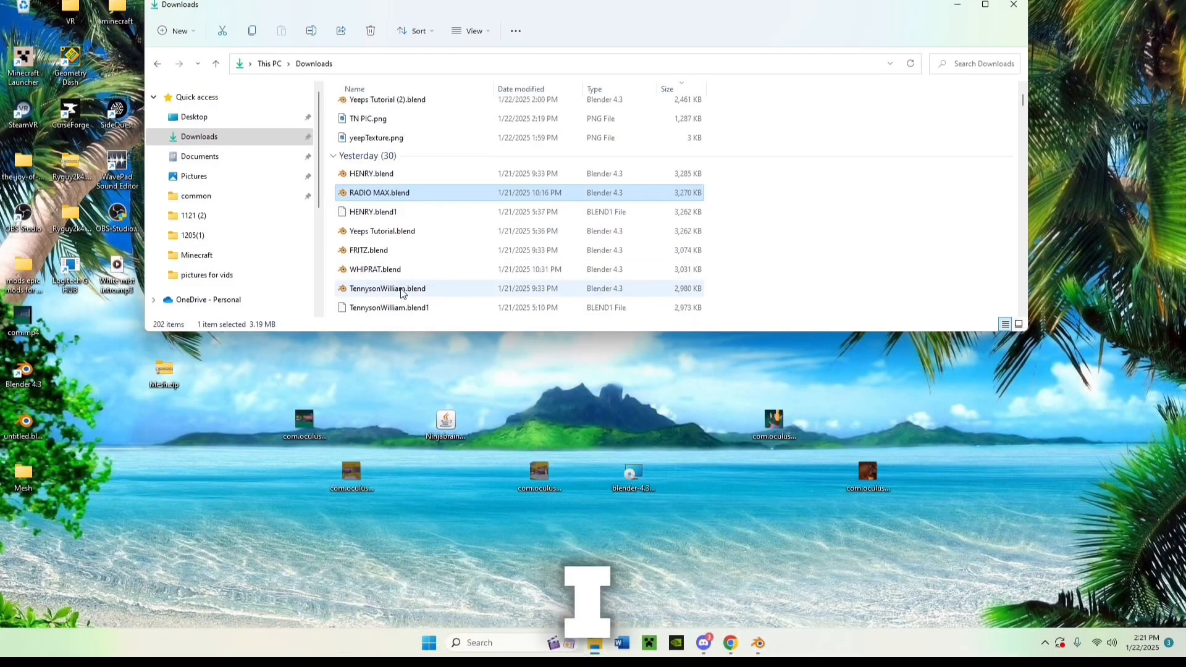
pyautogui.doubleClick(401, 267)
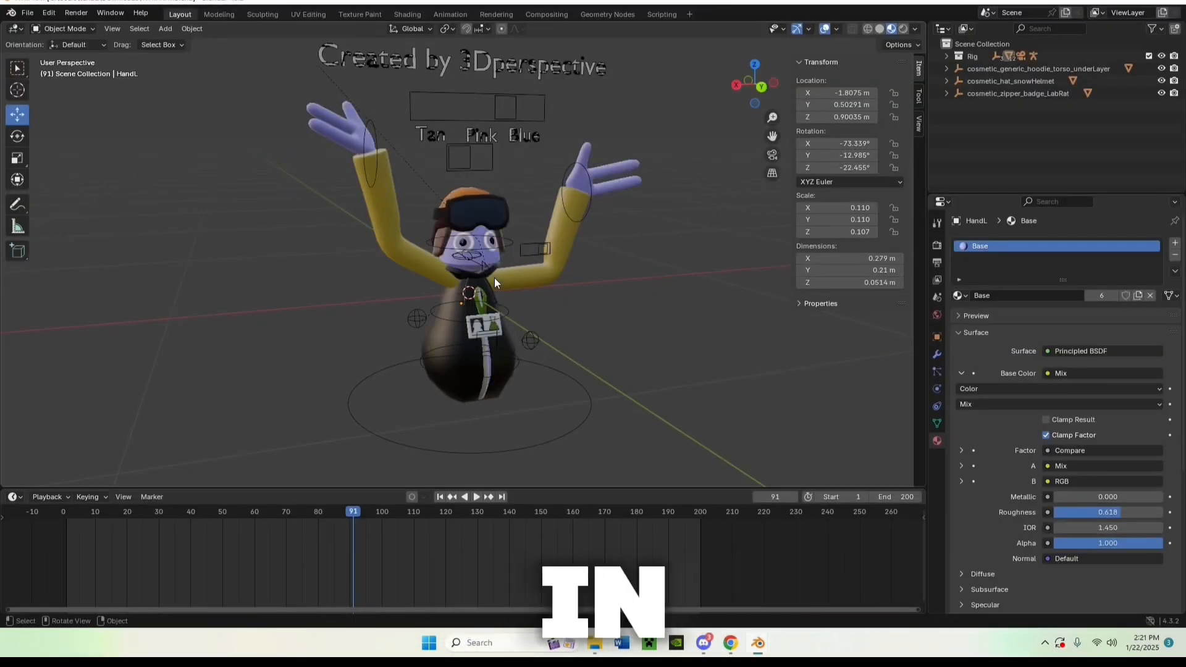
pyautogui.moveTo(547, 346); pyautogui.dragTo(528, 302, button='middle')
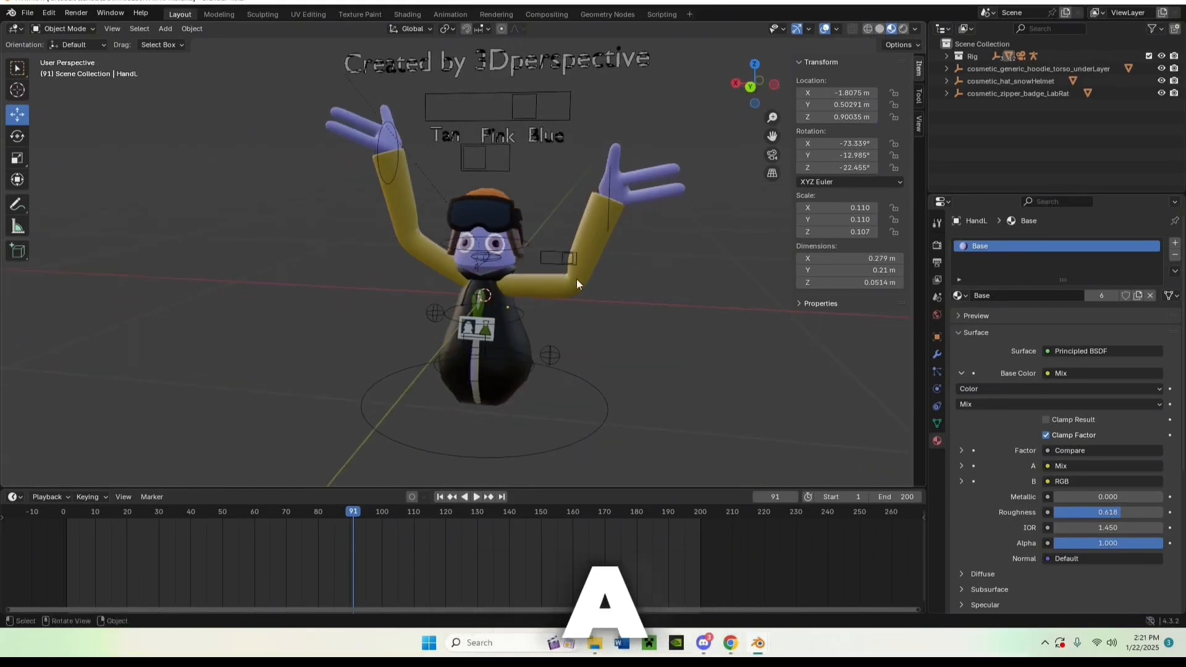
pyautogui.click(1121, 2)
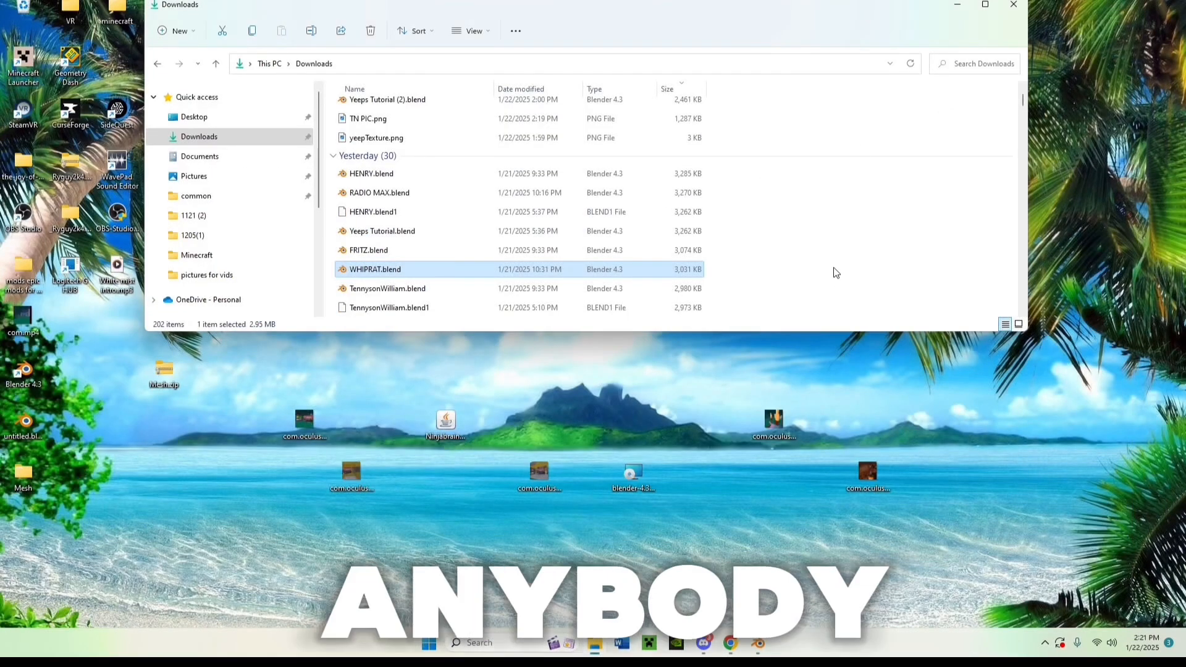